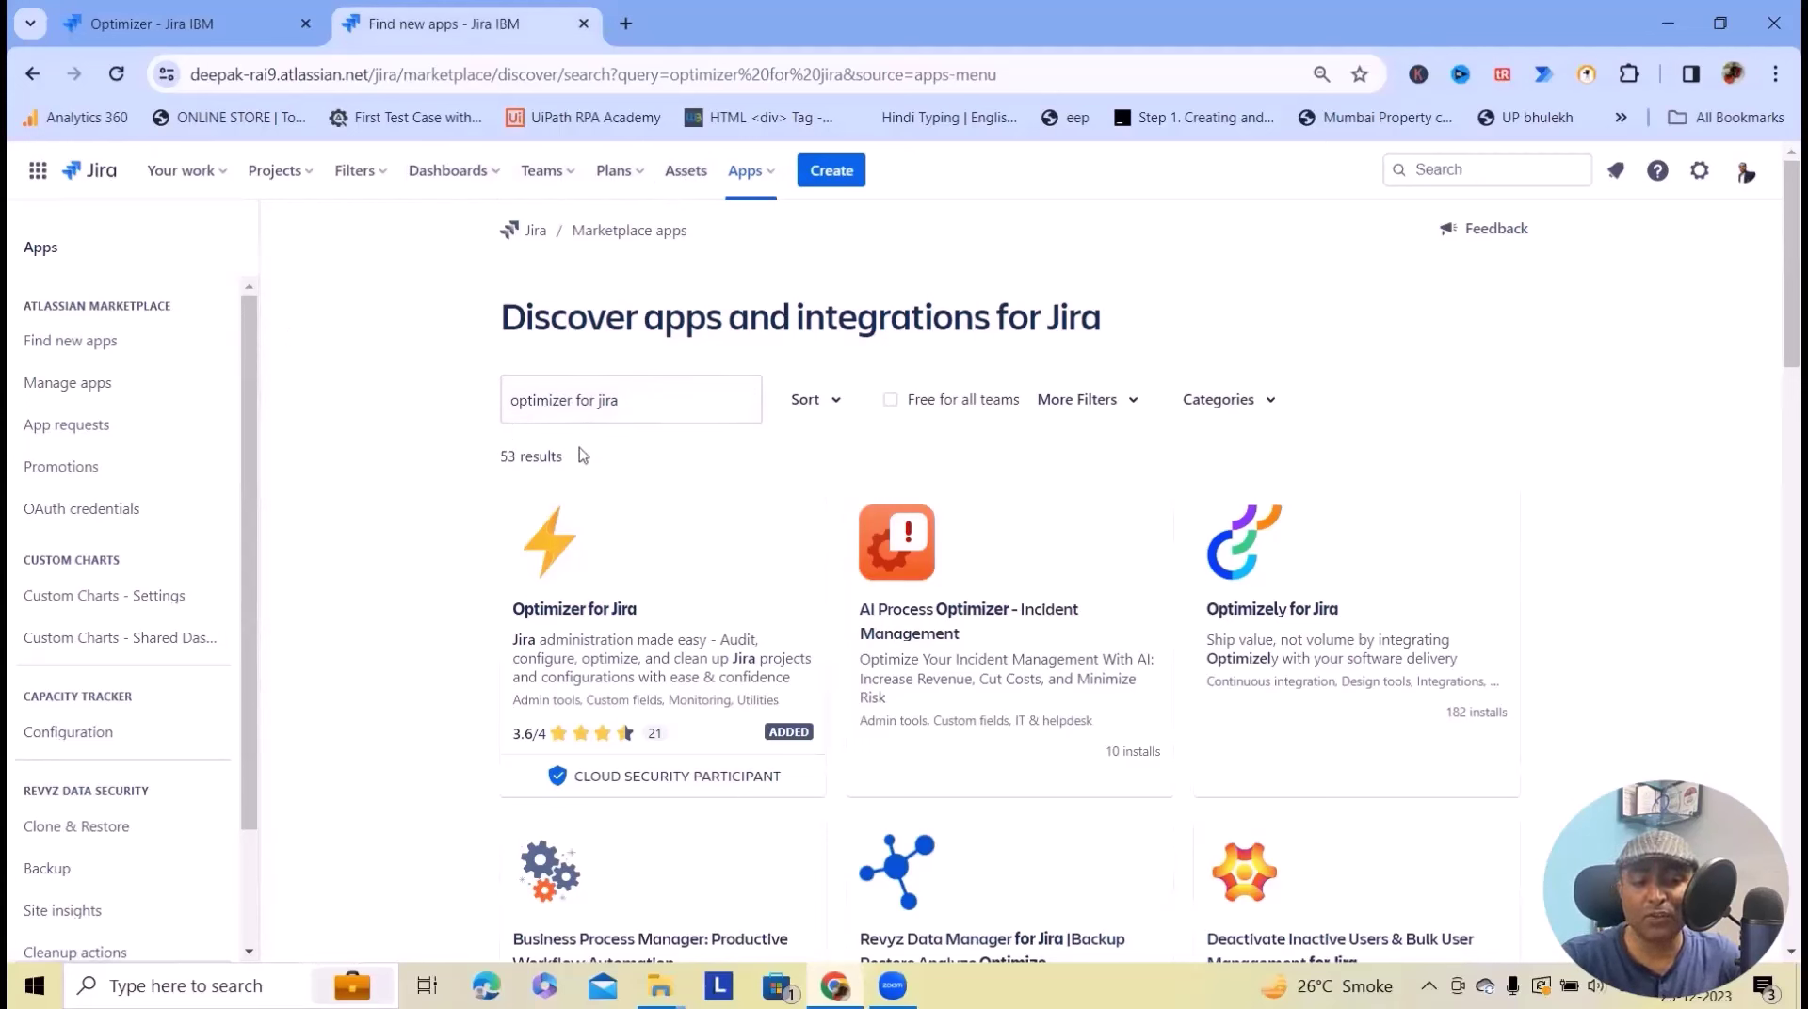
- Open the Optimizer for Jira marketplace listing and skim its overview section
click(584, 614)
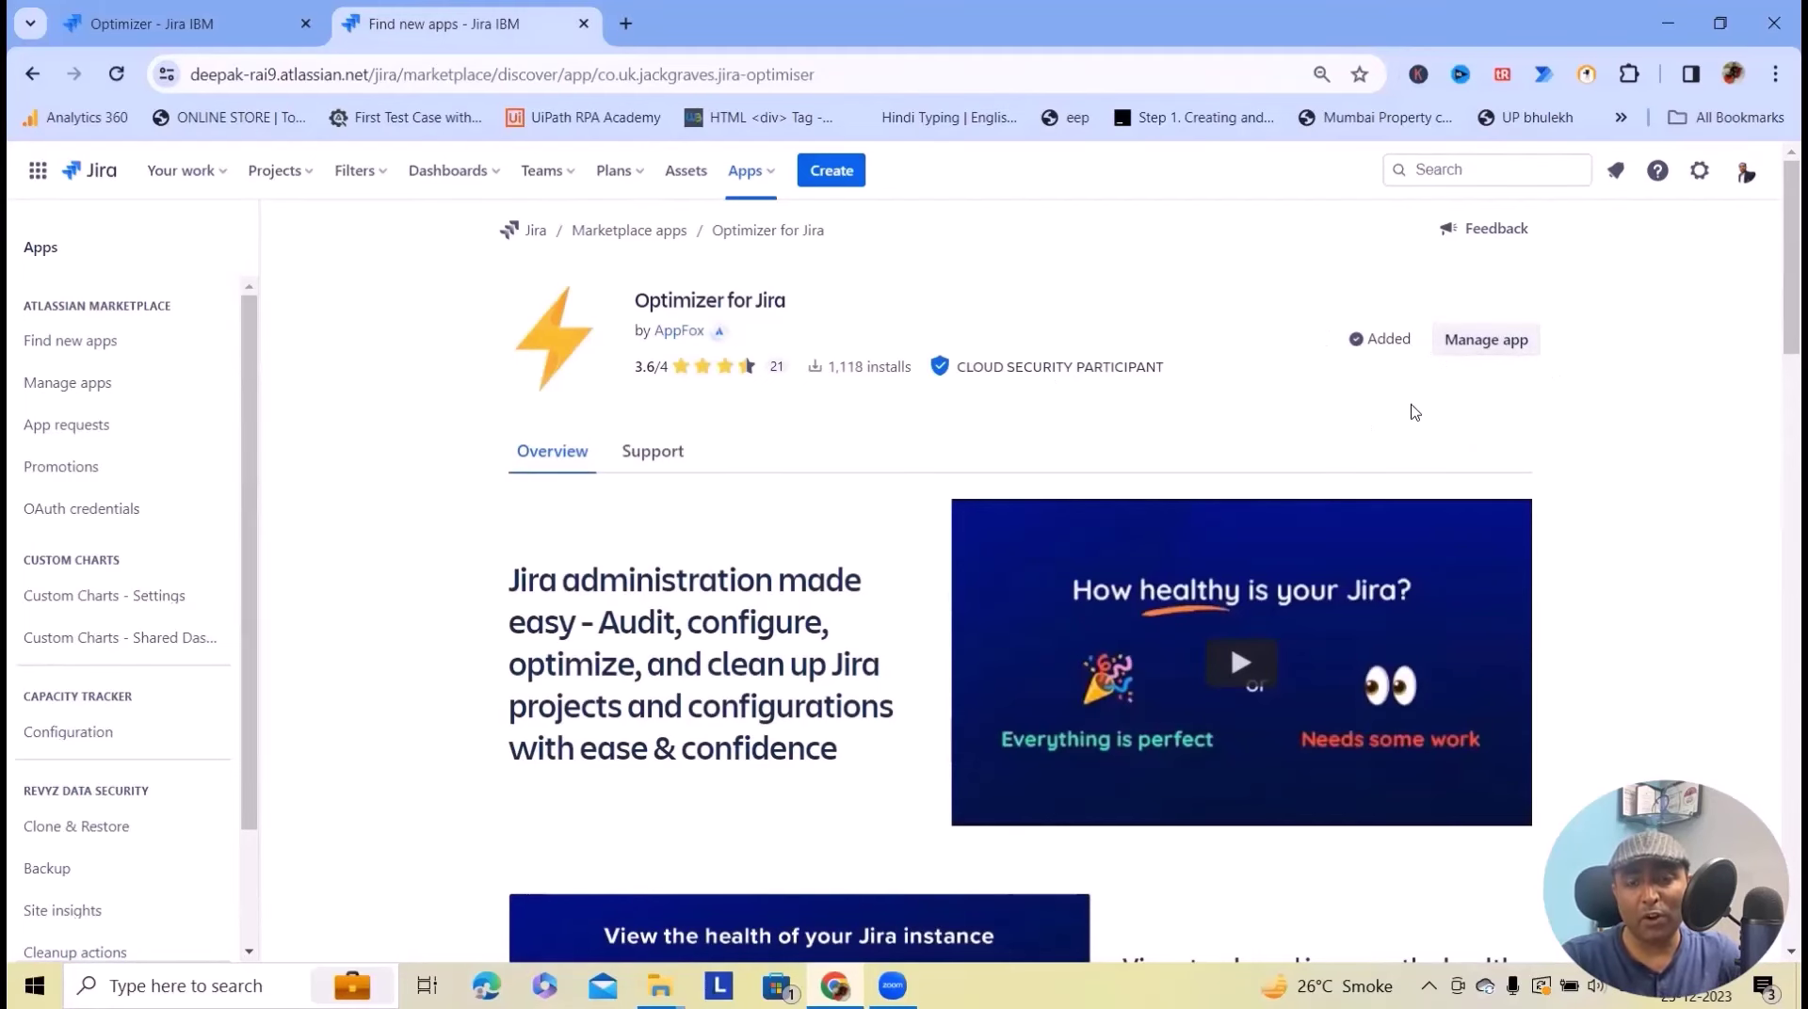
scroll(1410, 407, down, 6)
scroll(1405, 457, up, 5)
scroll(1405, 457, up, 1)
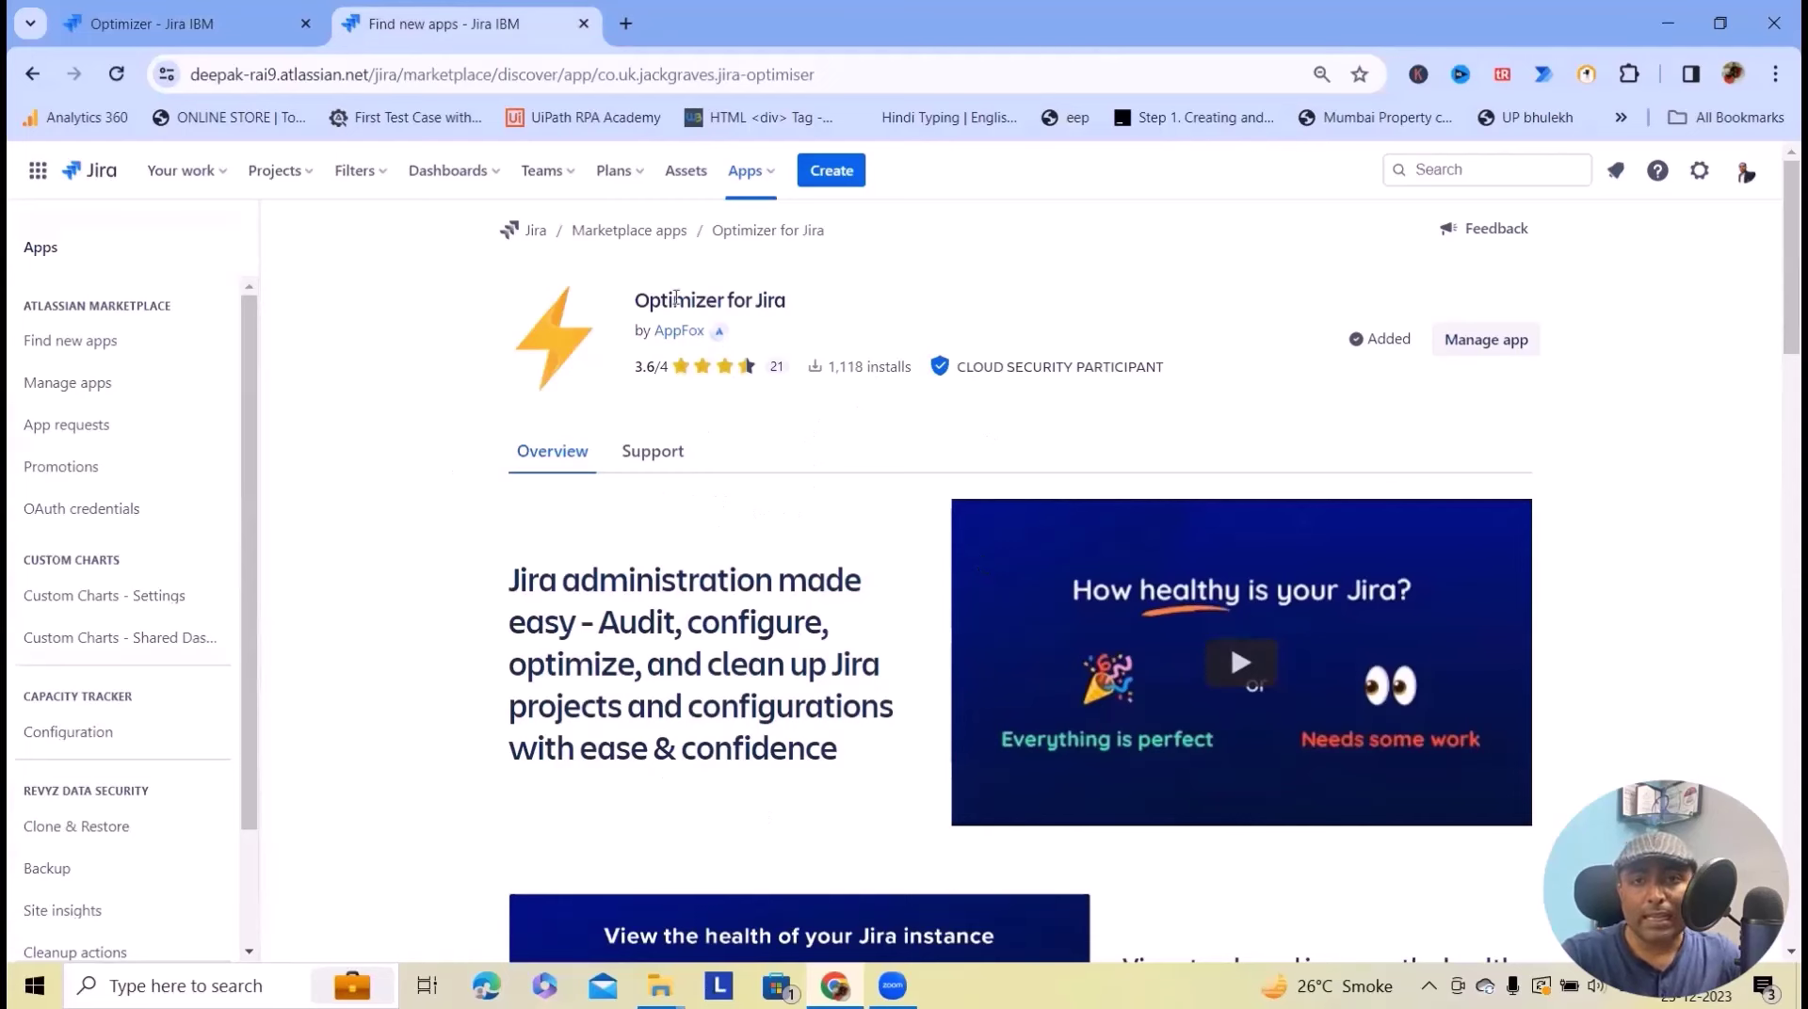
scroll(674, 391, down, 5)
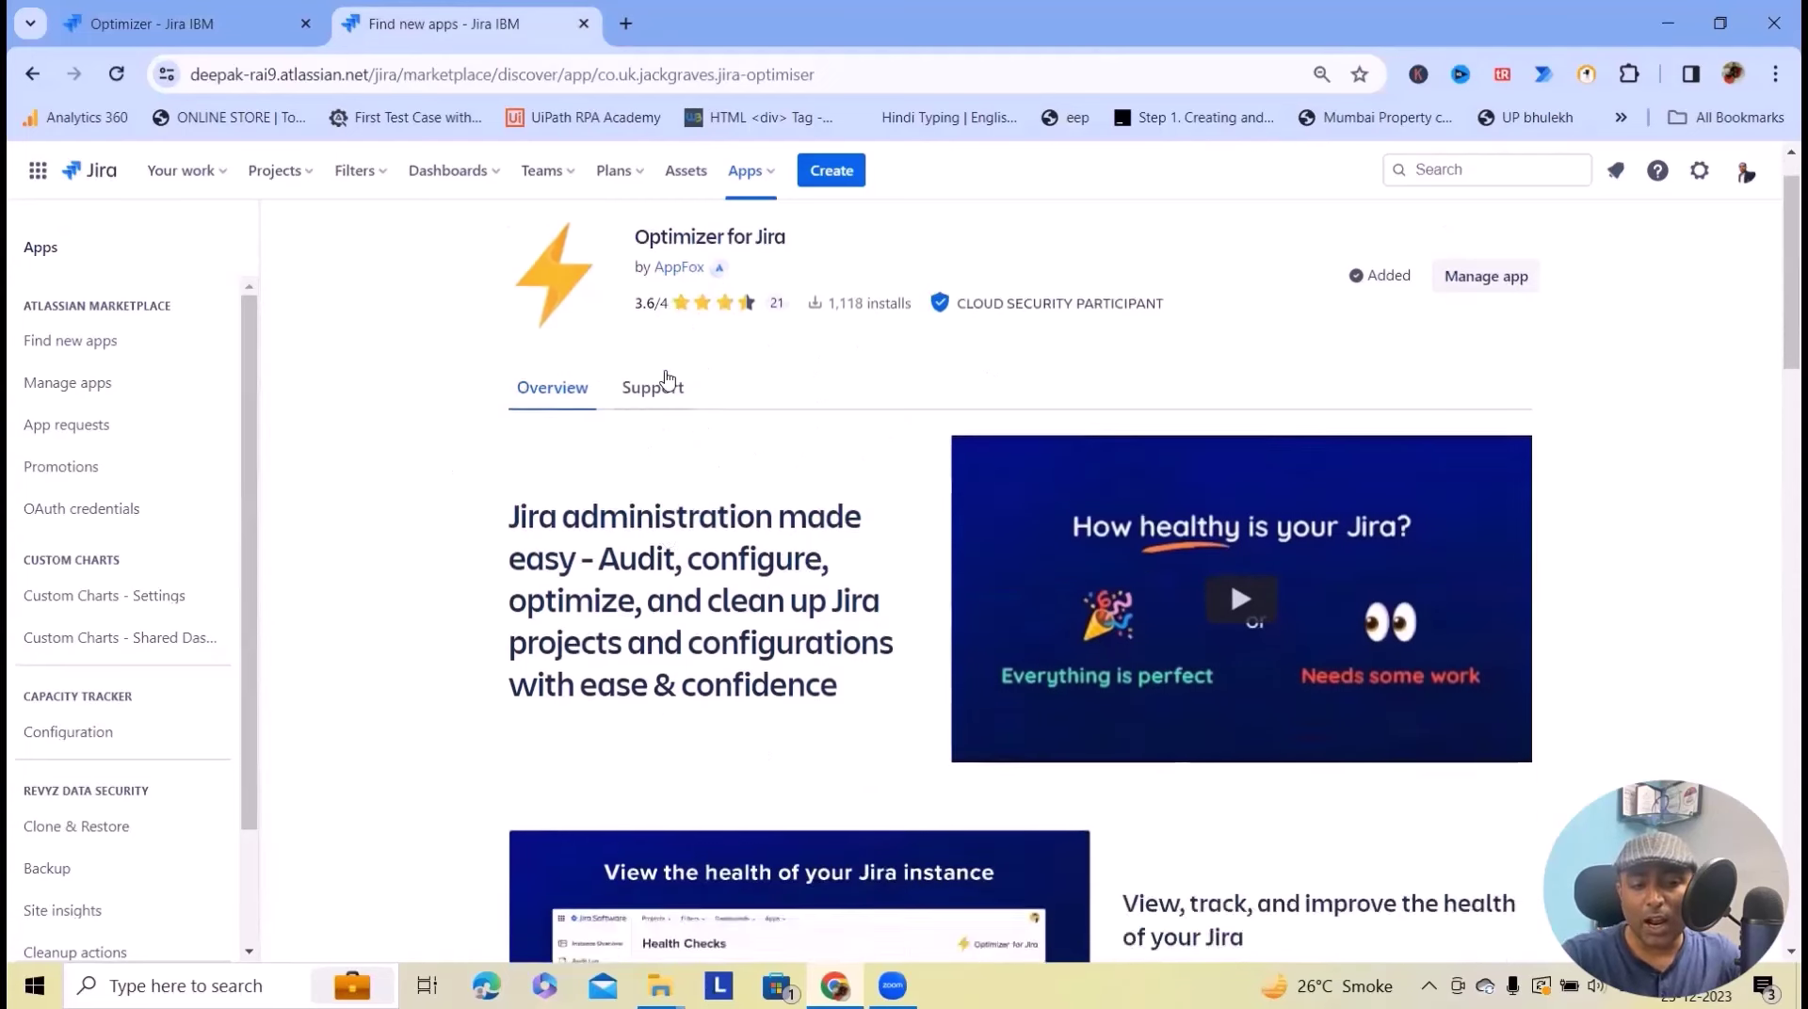
scroll(678, 396, up, 5)
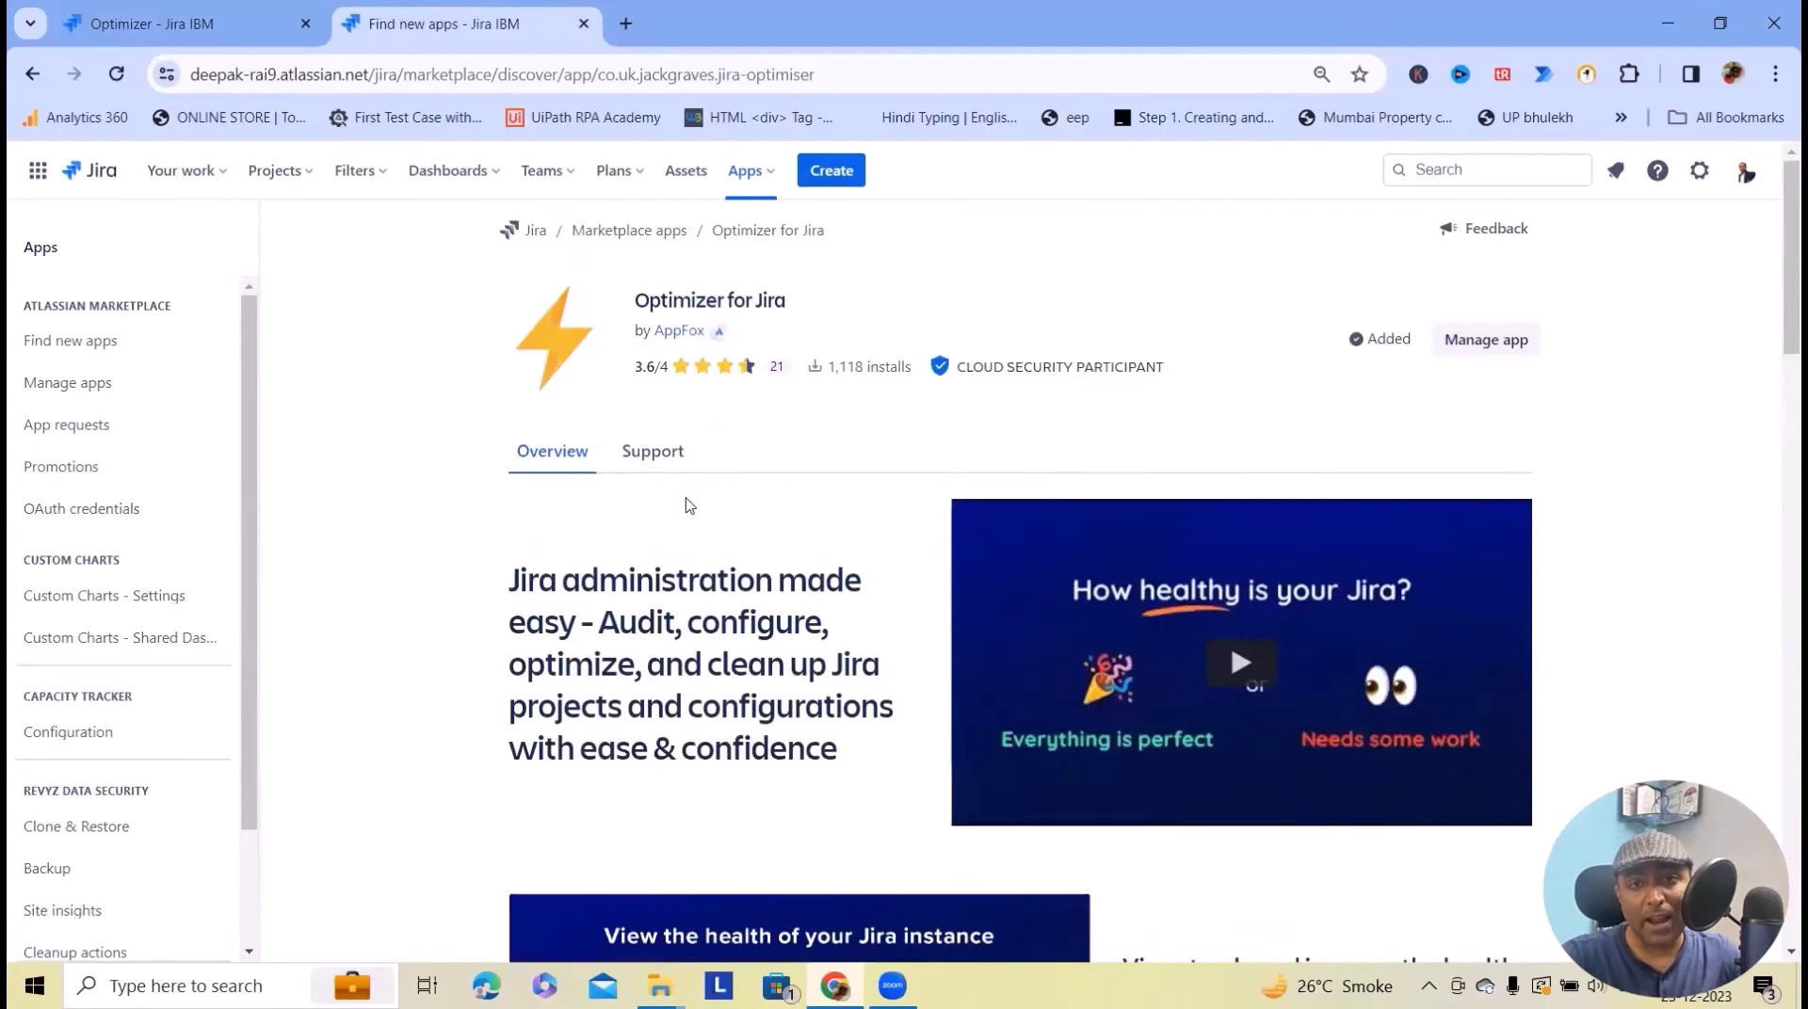
- Review the listing's gallery, benefits, popular features, privacy and security details, and the Cloud Security Participant badge information
scroll(1544, 508, down, 20)
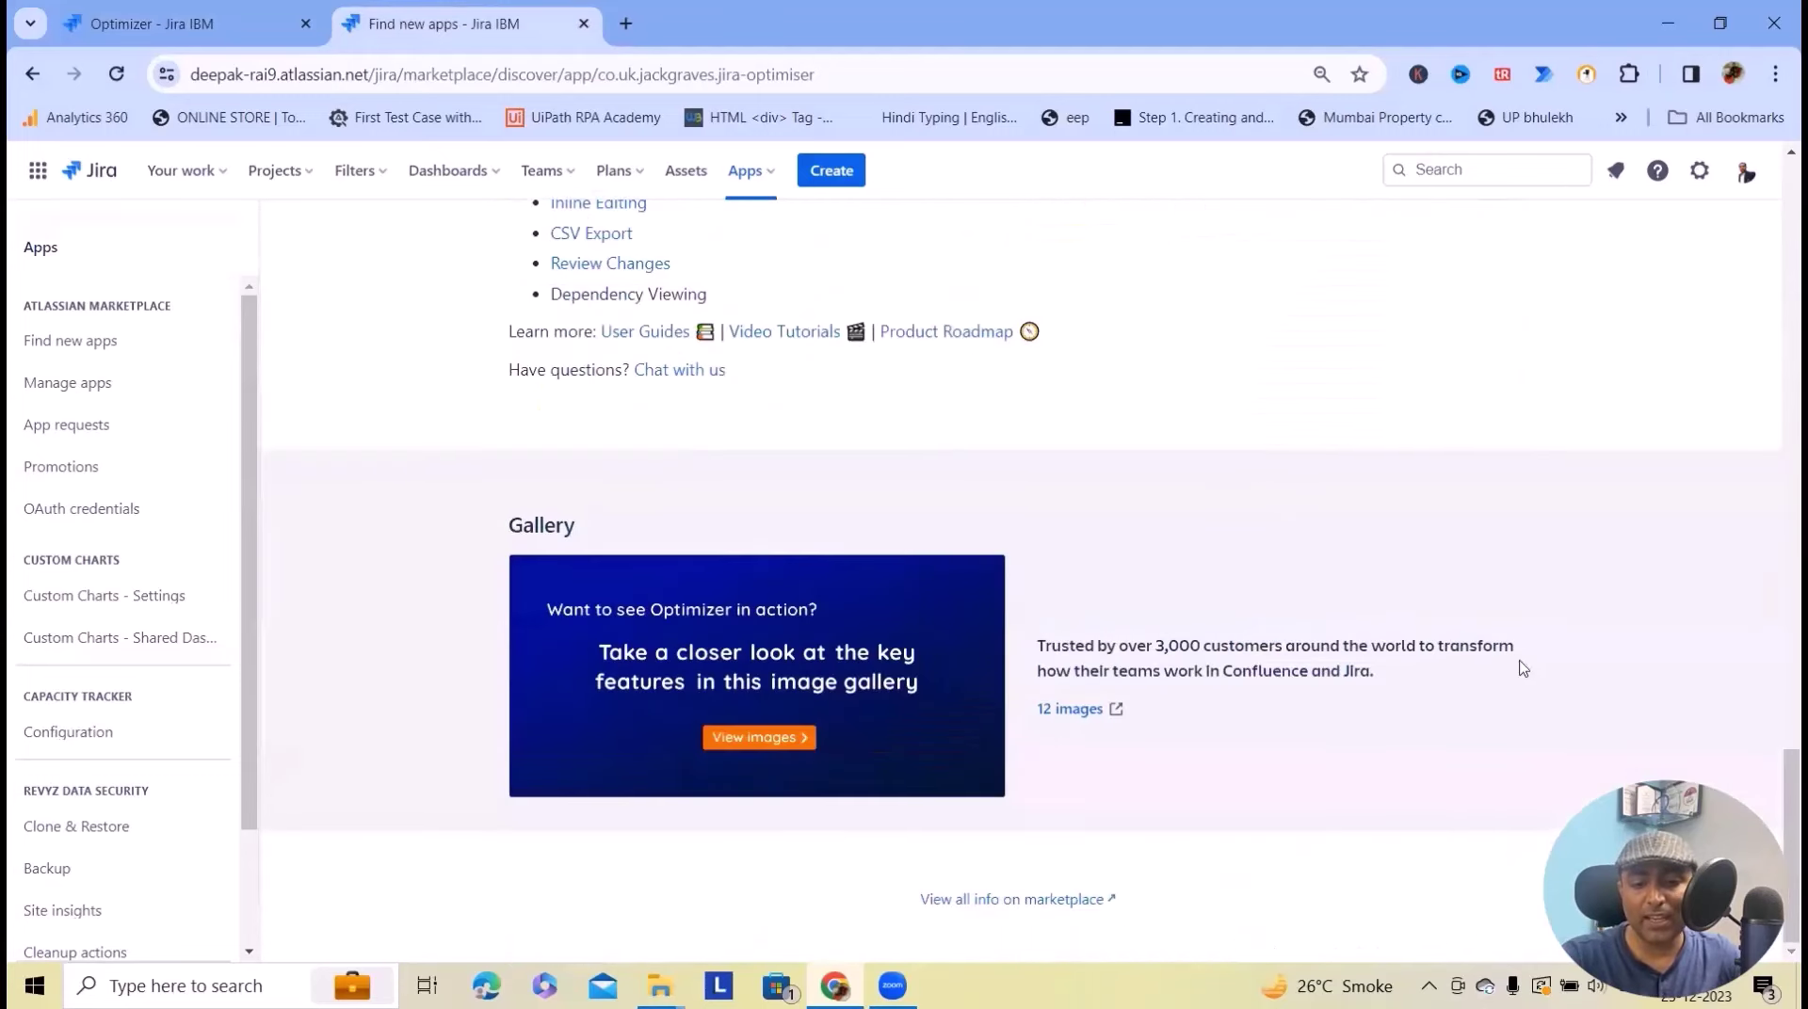
scroll(1257, 470, up, 6)
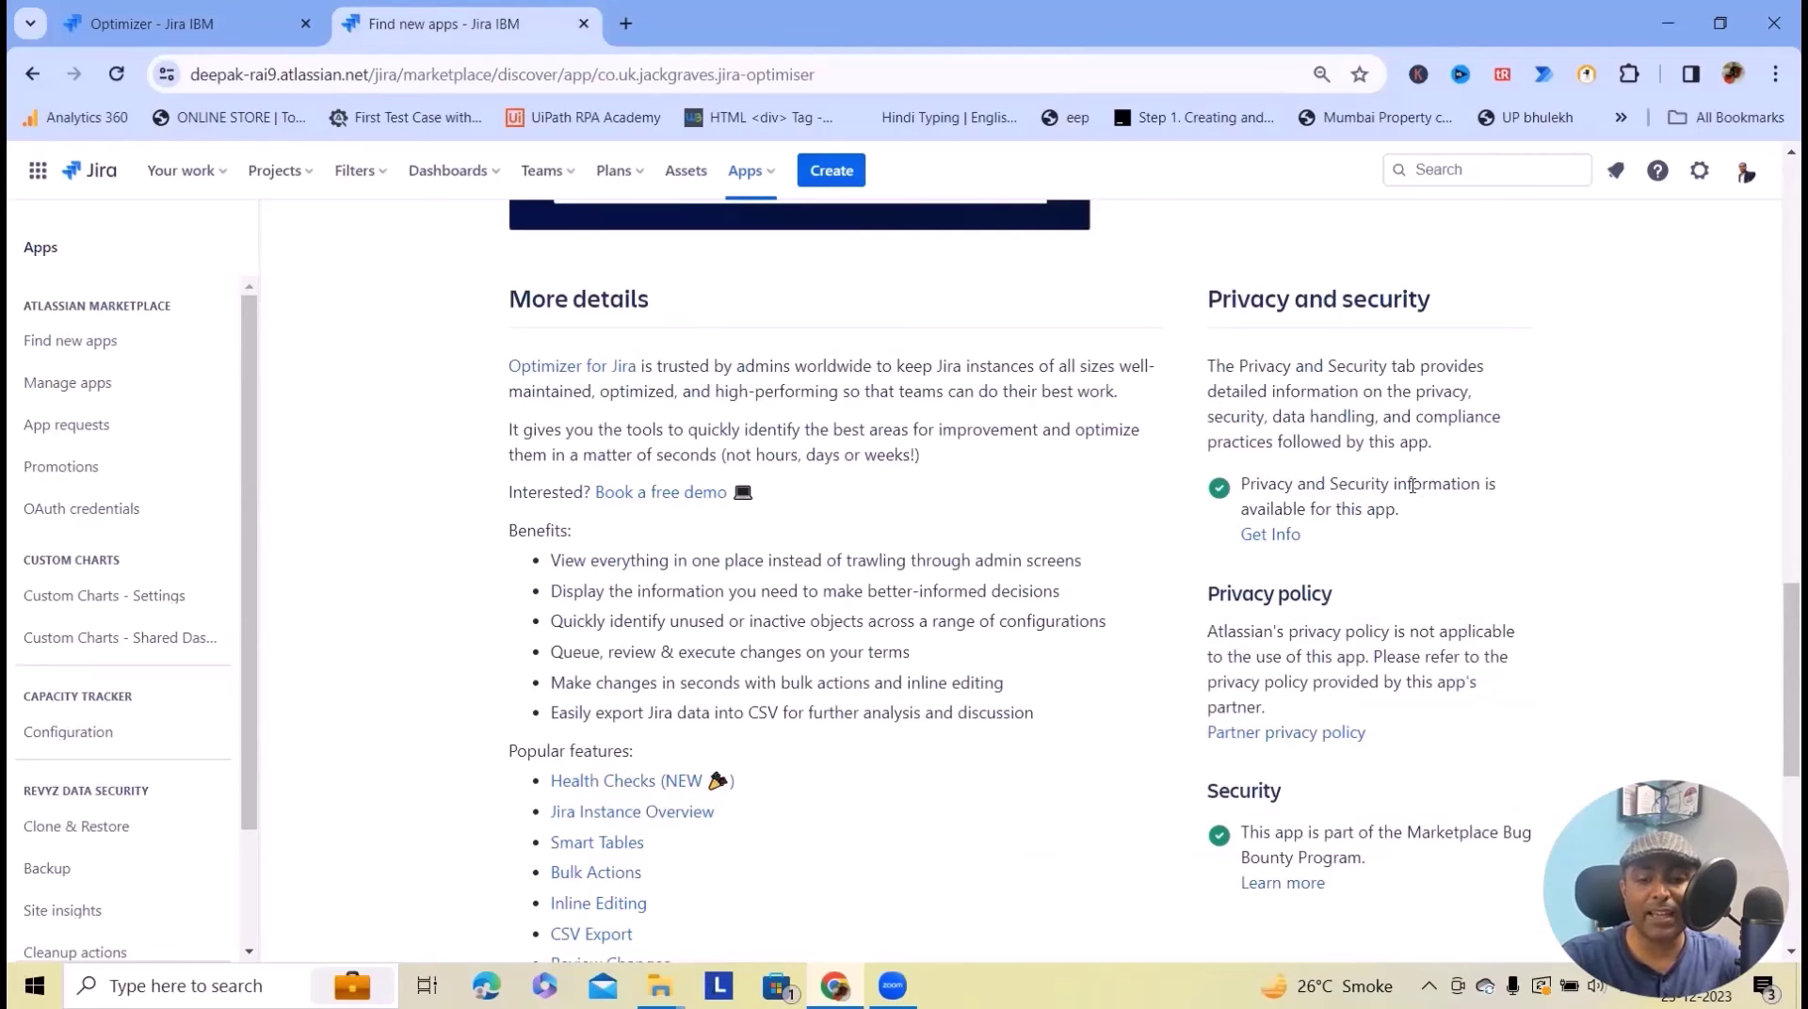
scroll(1441, 614, down, 5)
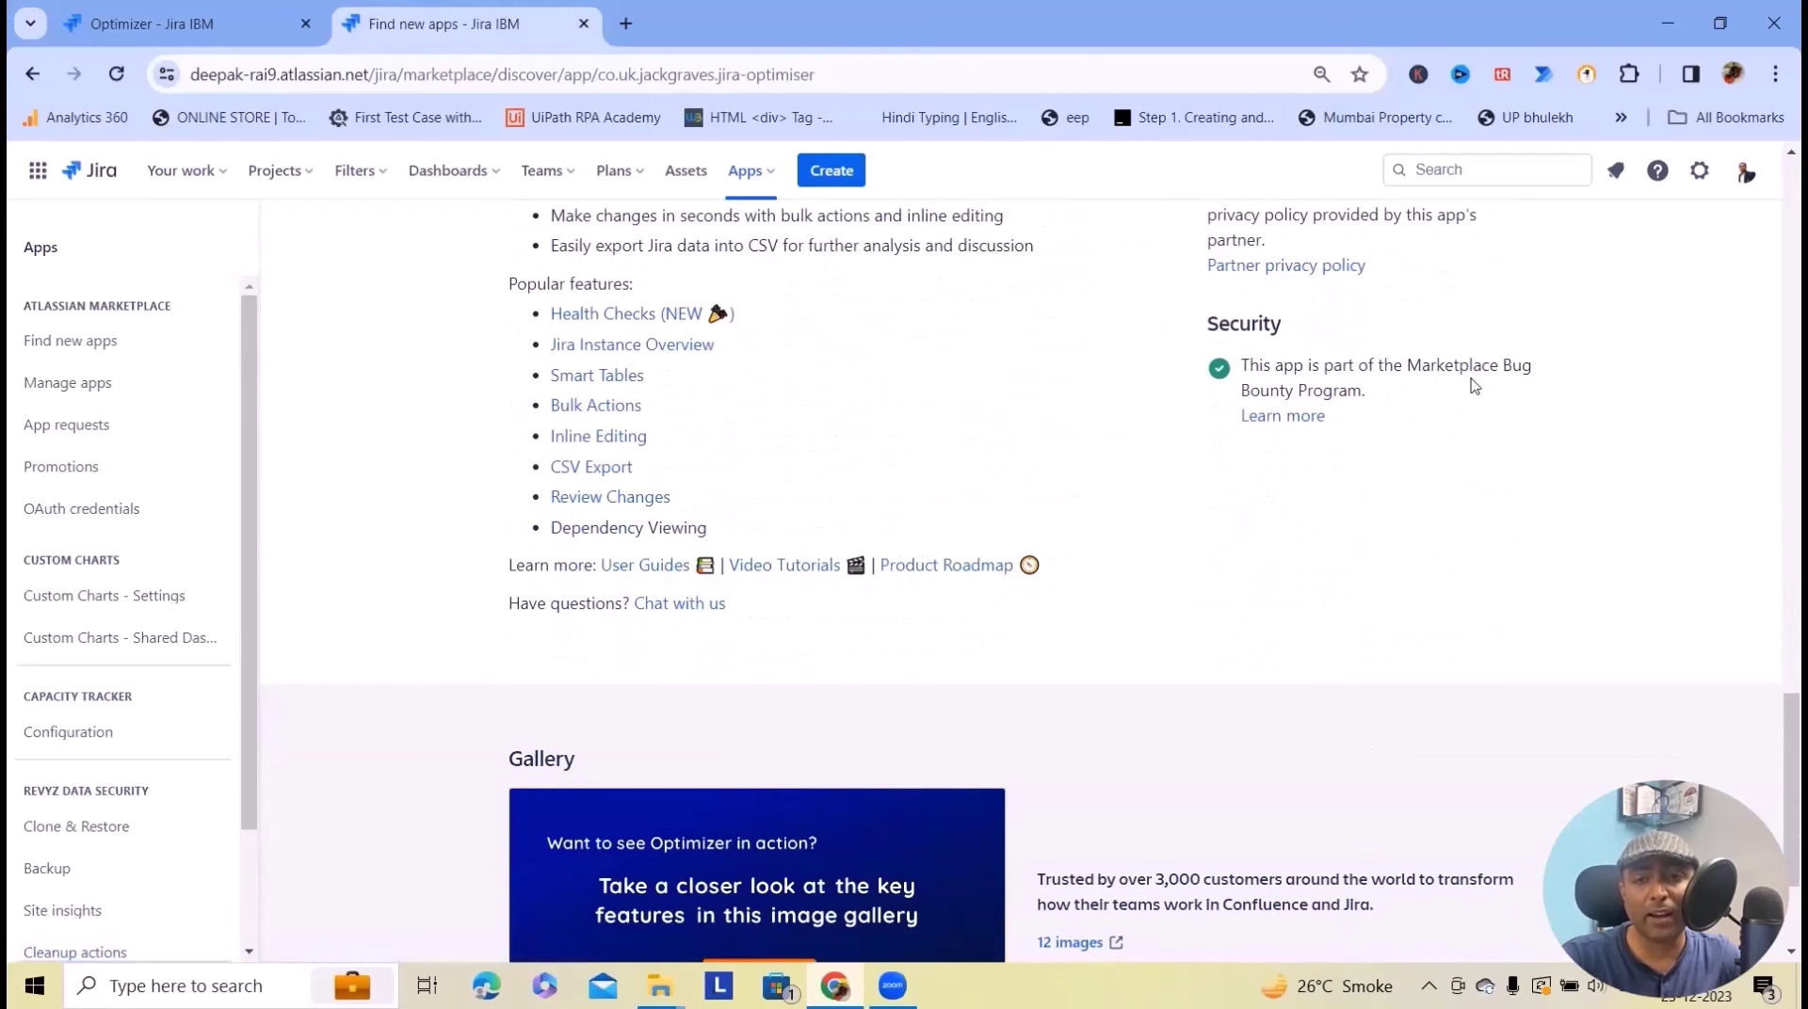
scroll(1166, 541, up, 6)
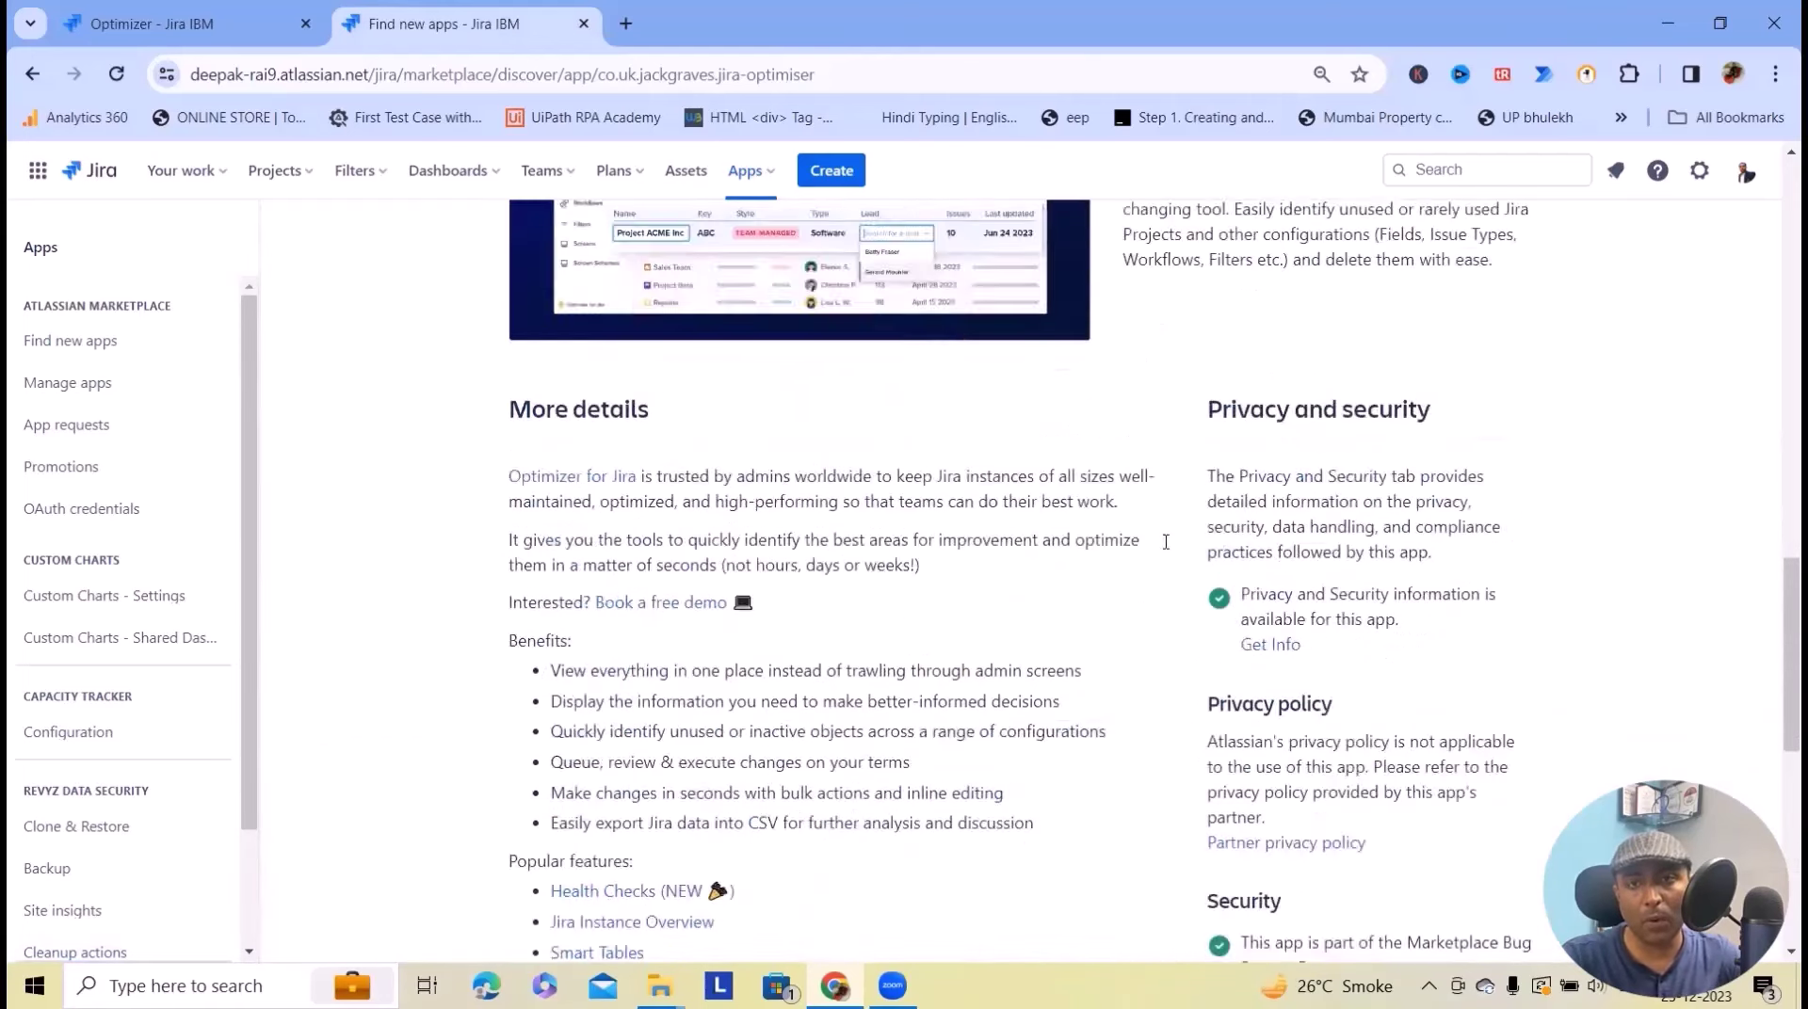
scroll(1165, 541, up, 10)
mouse_move(963, 364)
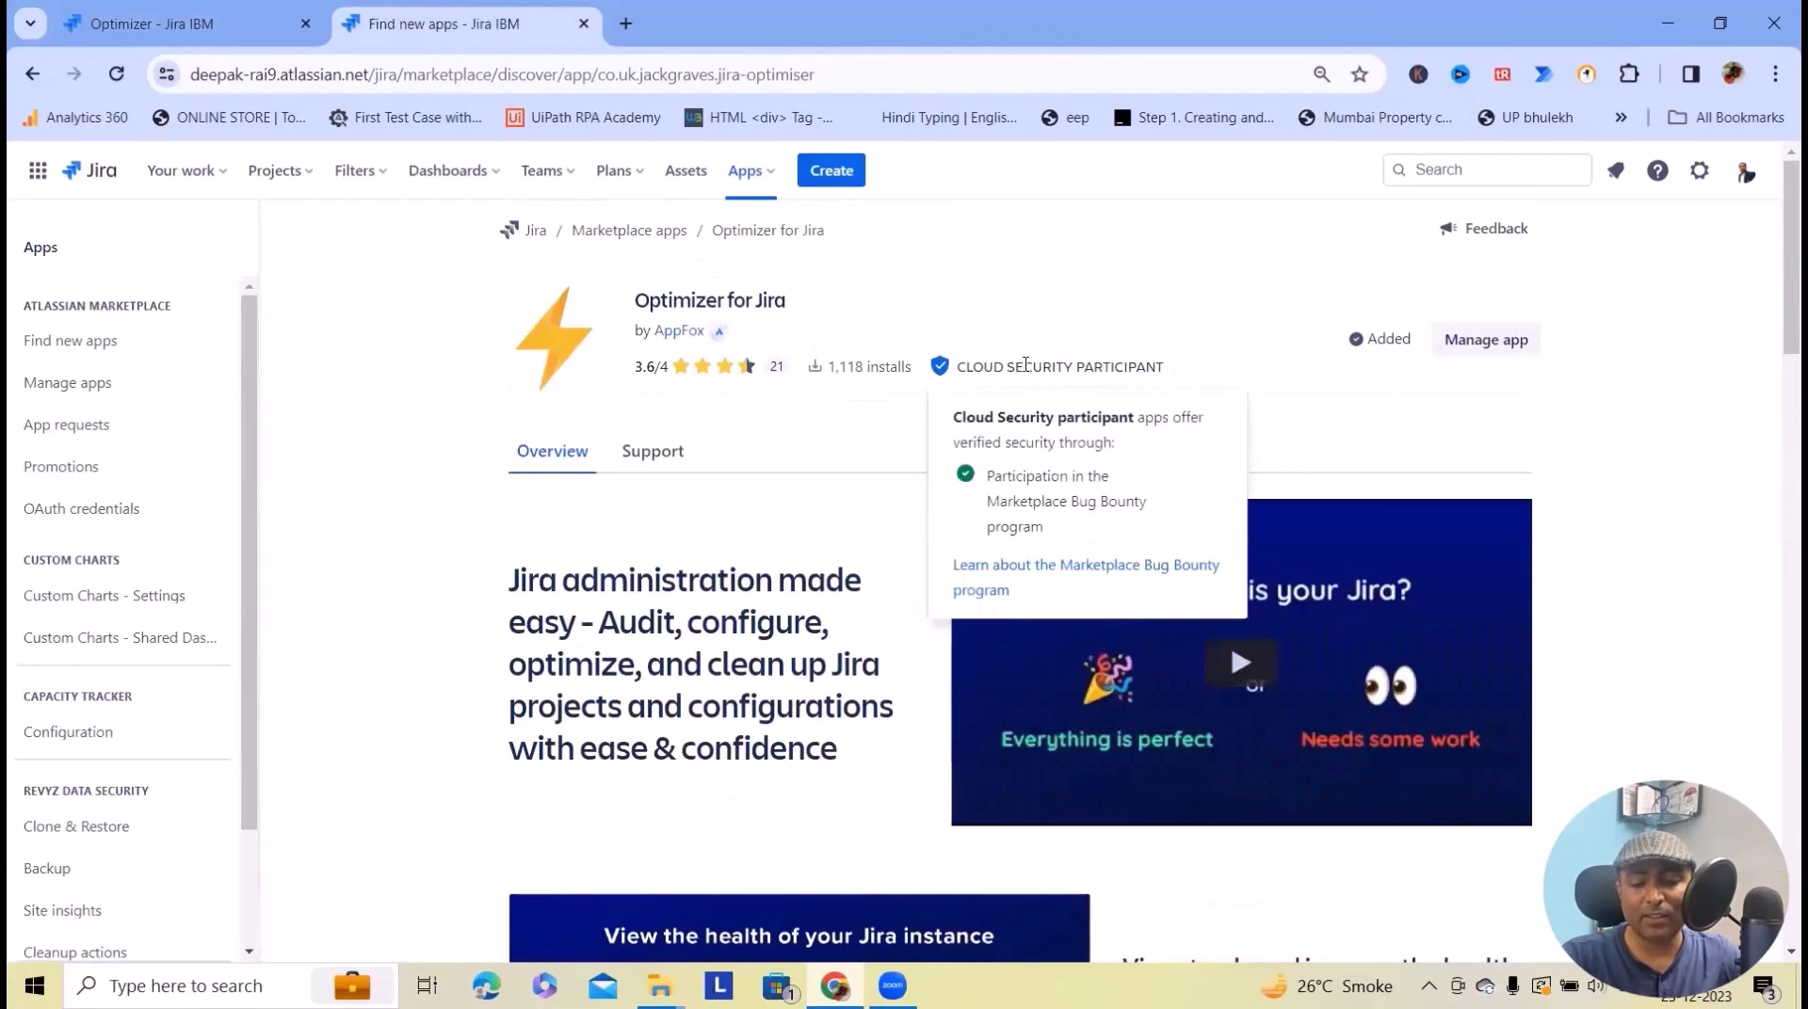
mouse_move(836, 365)
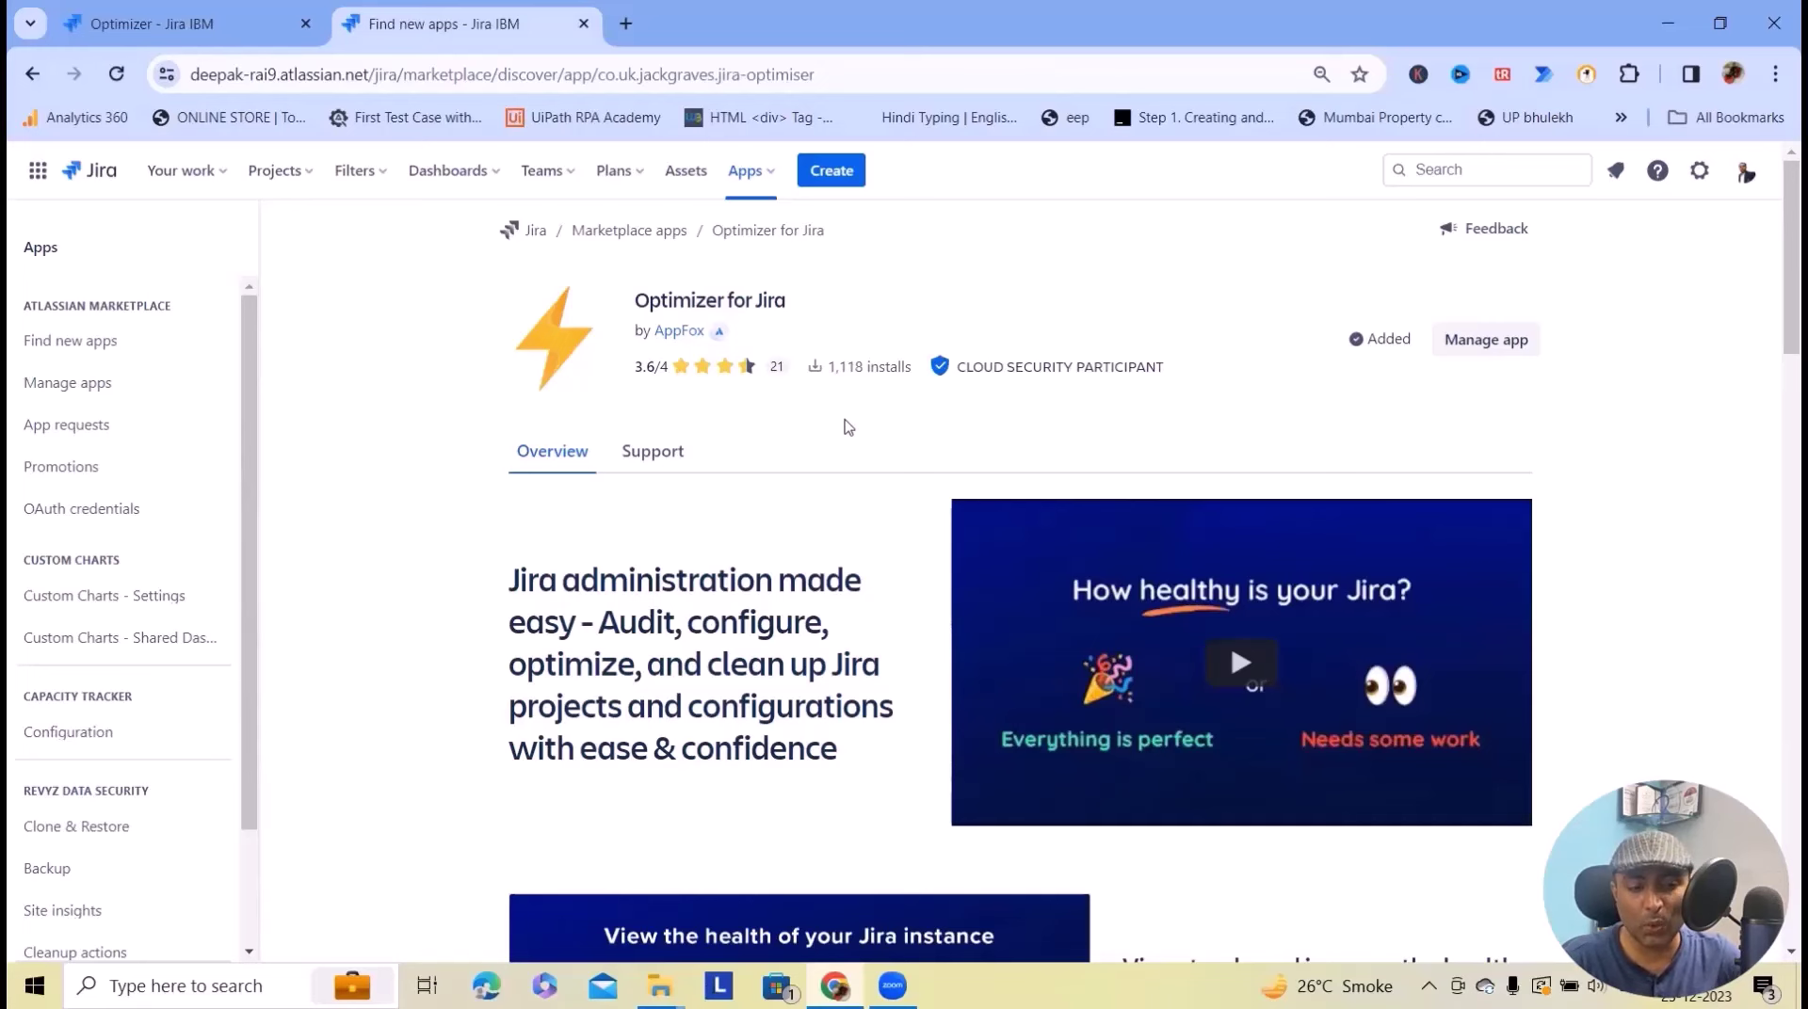
- Switch to the installed Optimizer app and examine the Instance Overview's health, license, account and configuration summaries
click(179, 38)
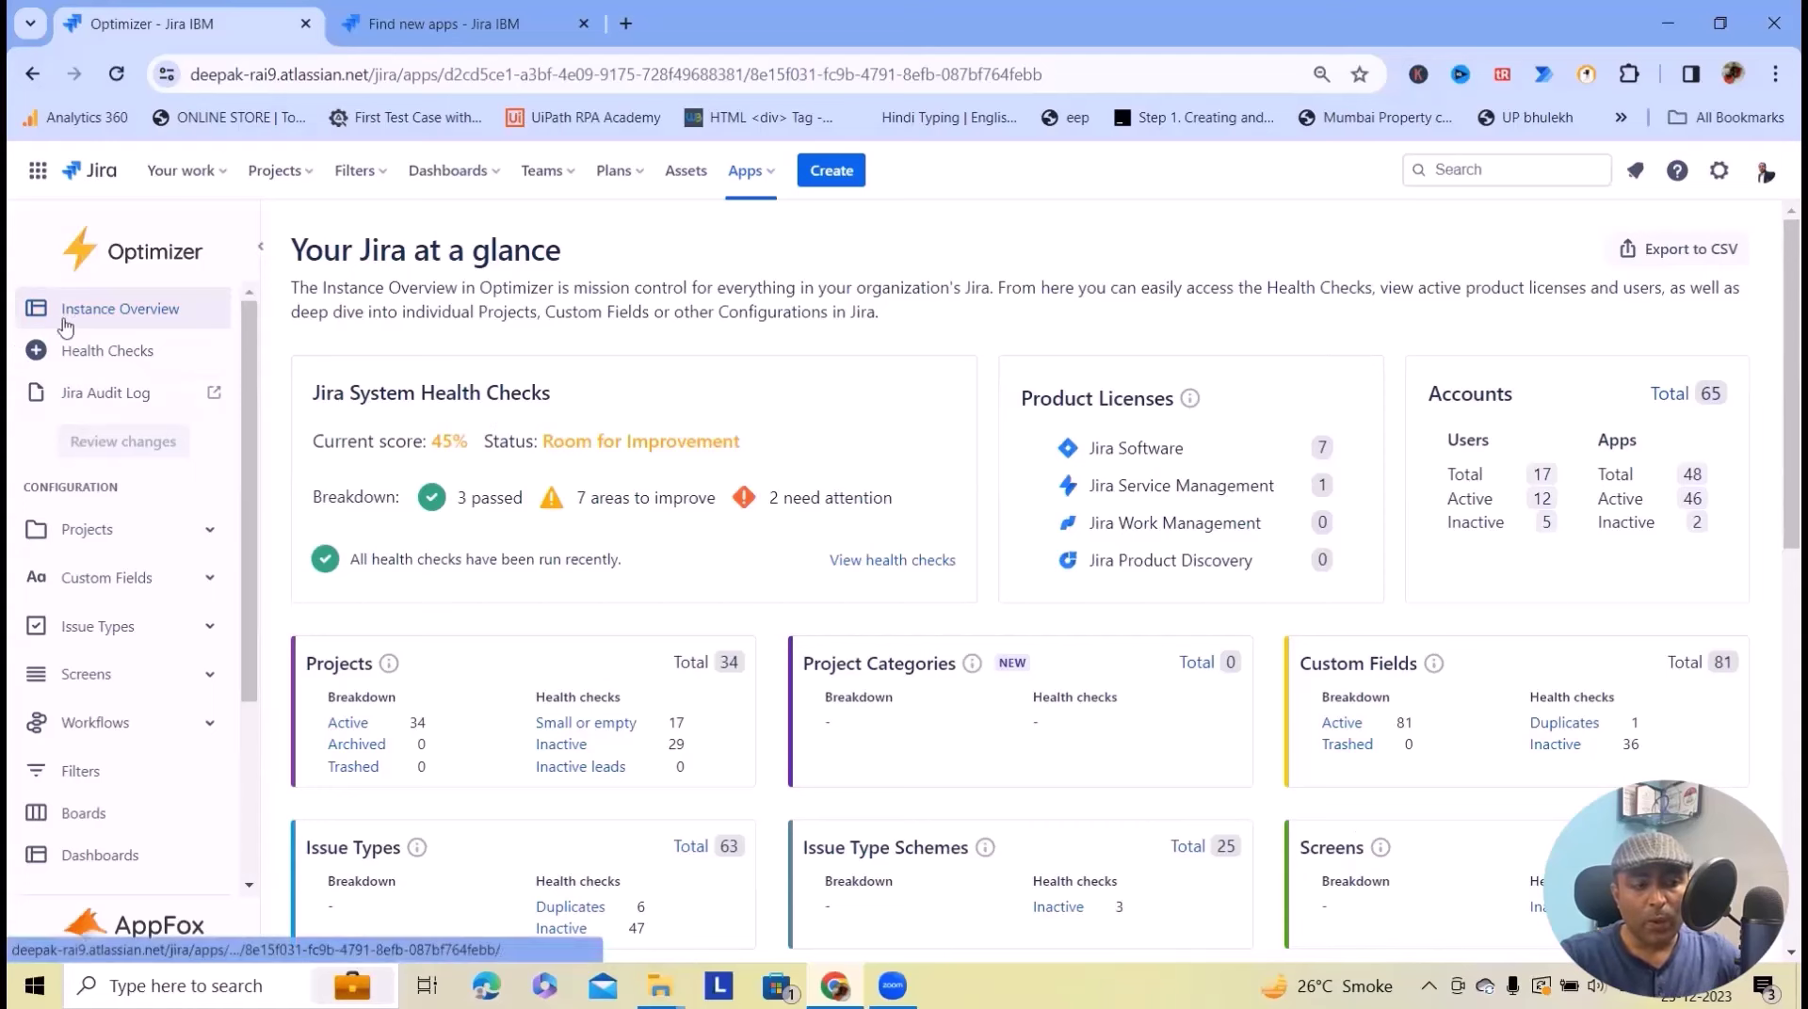
click(66, 315)
scroll(485, 598, down, 4)
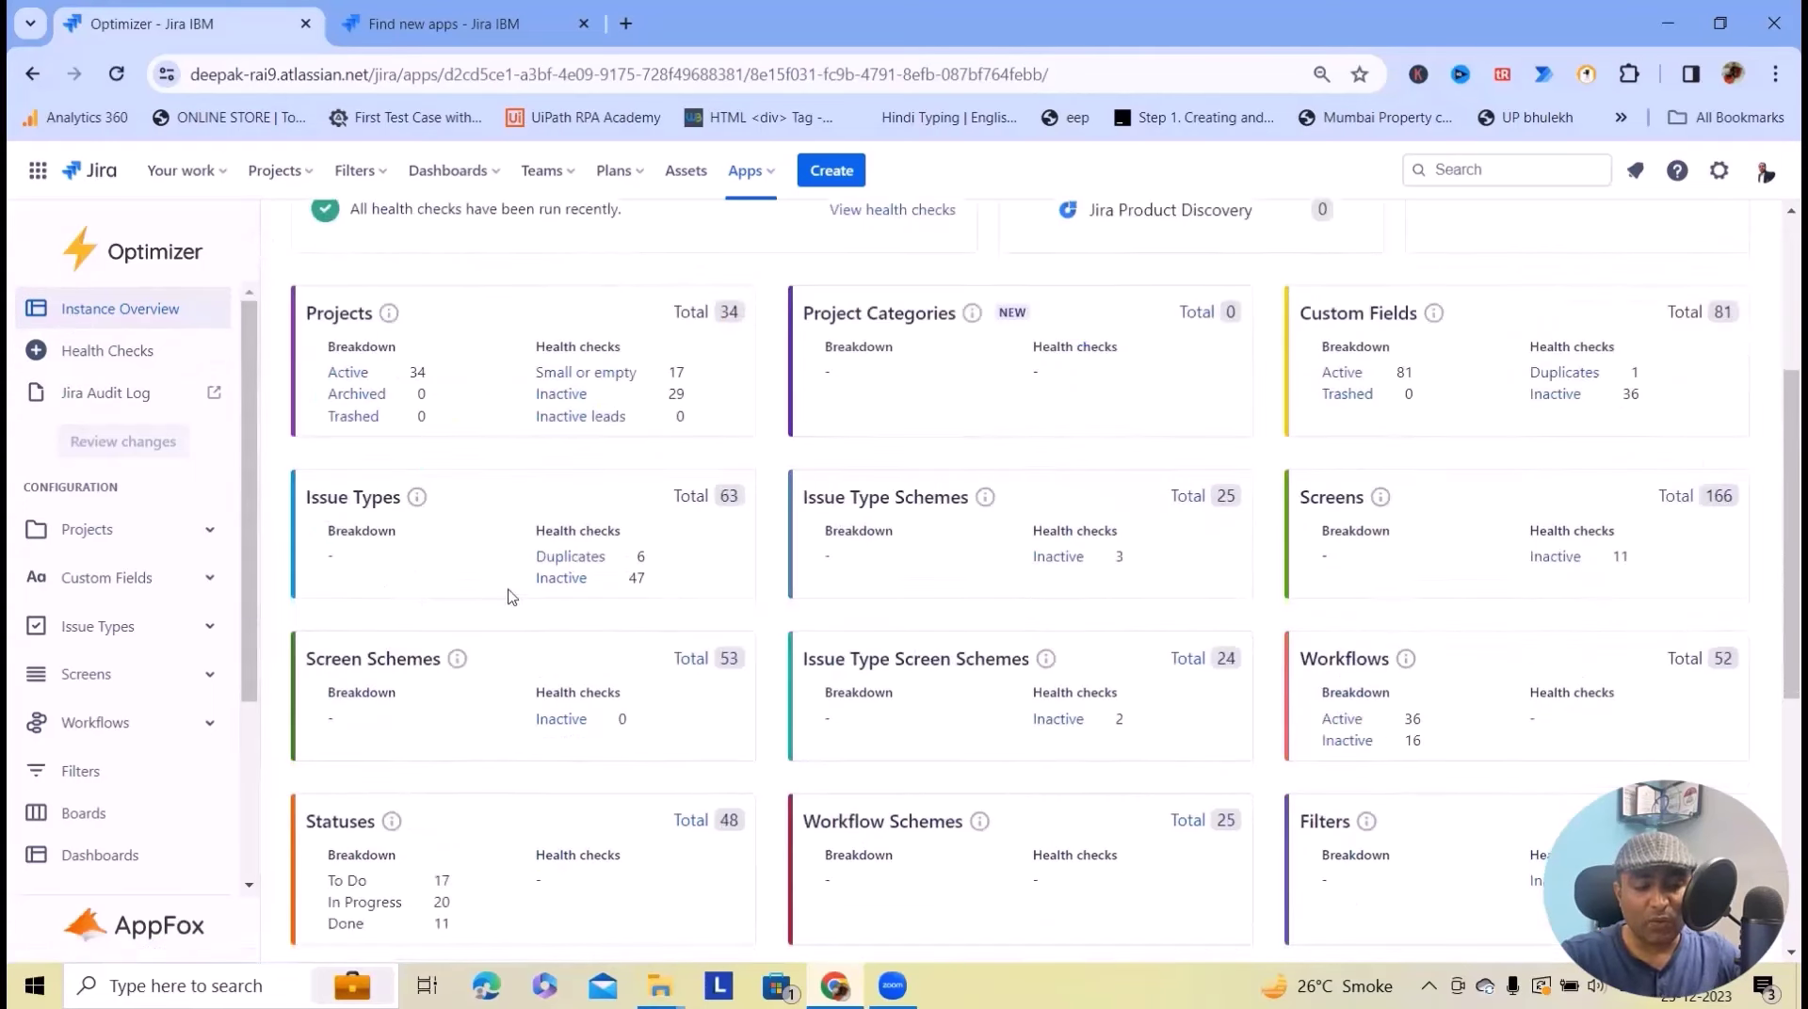
scroll(508, 593, up, 4)
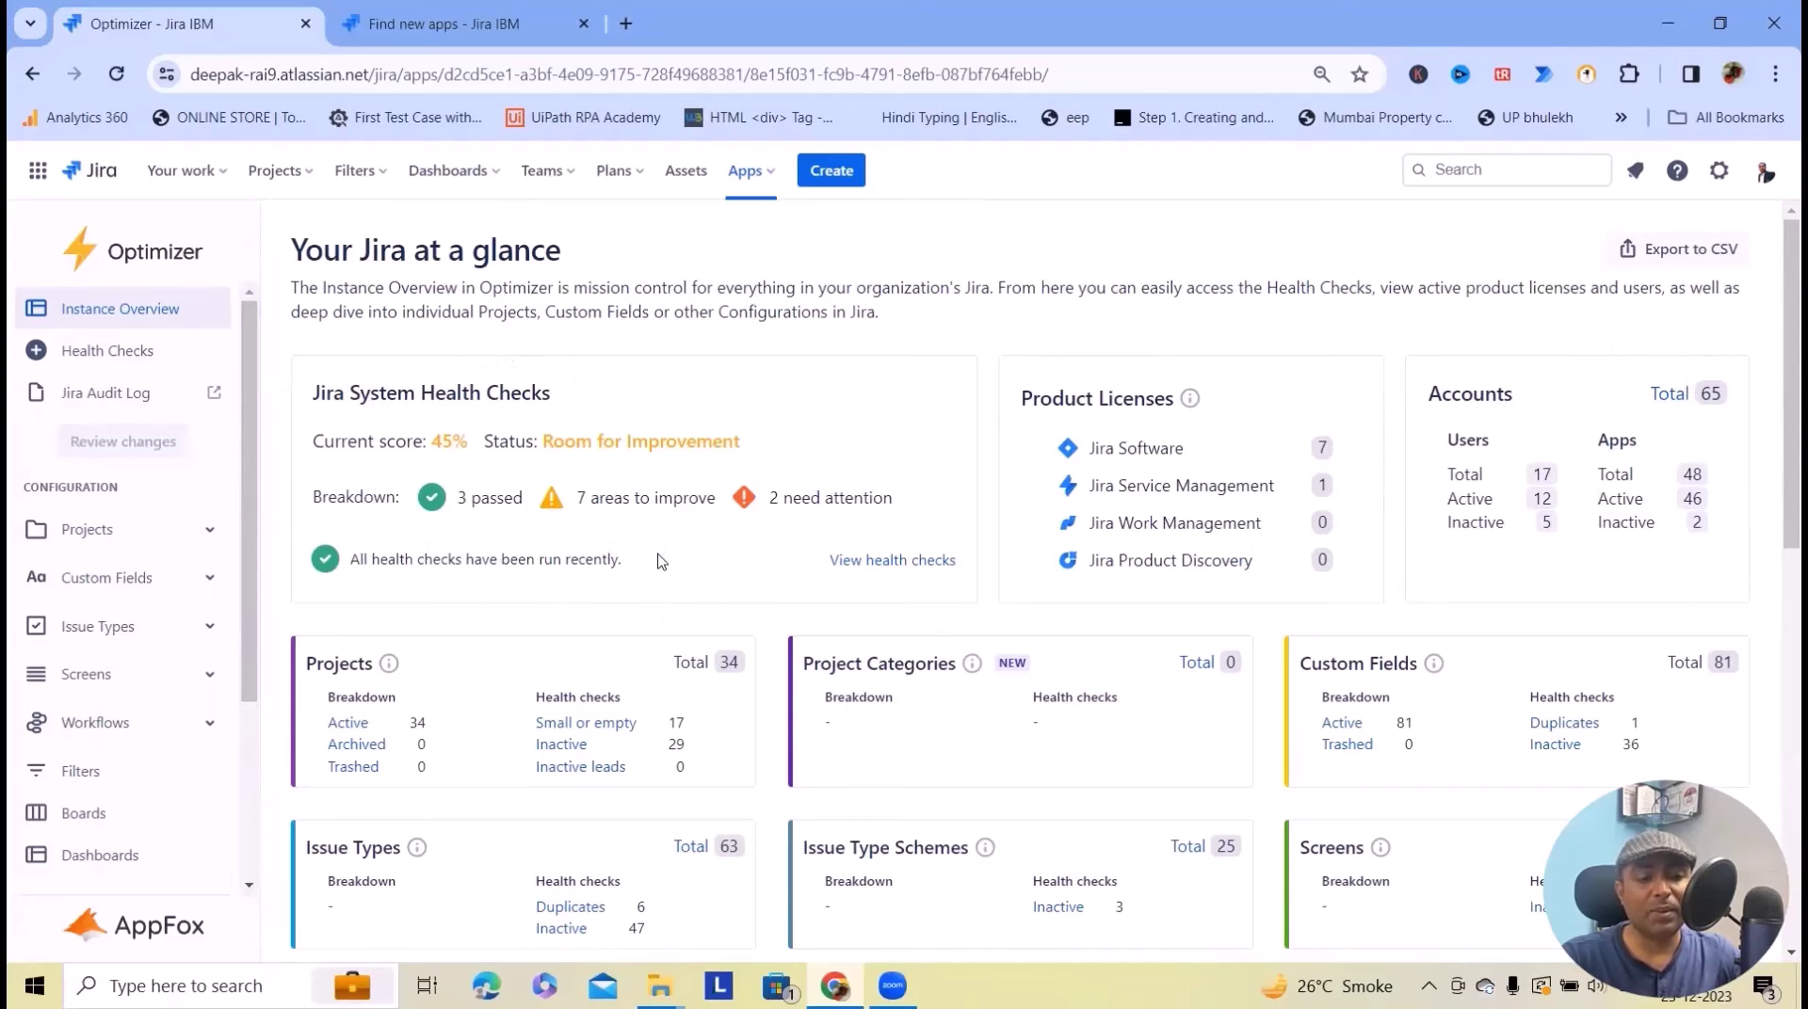
scroll(660, 570, down, 2)
scroll(660, 572, down, 2)
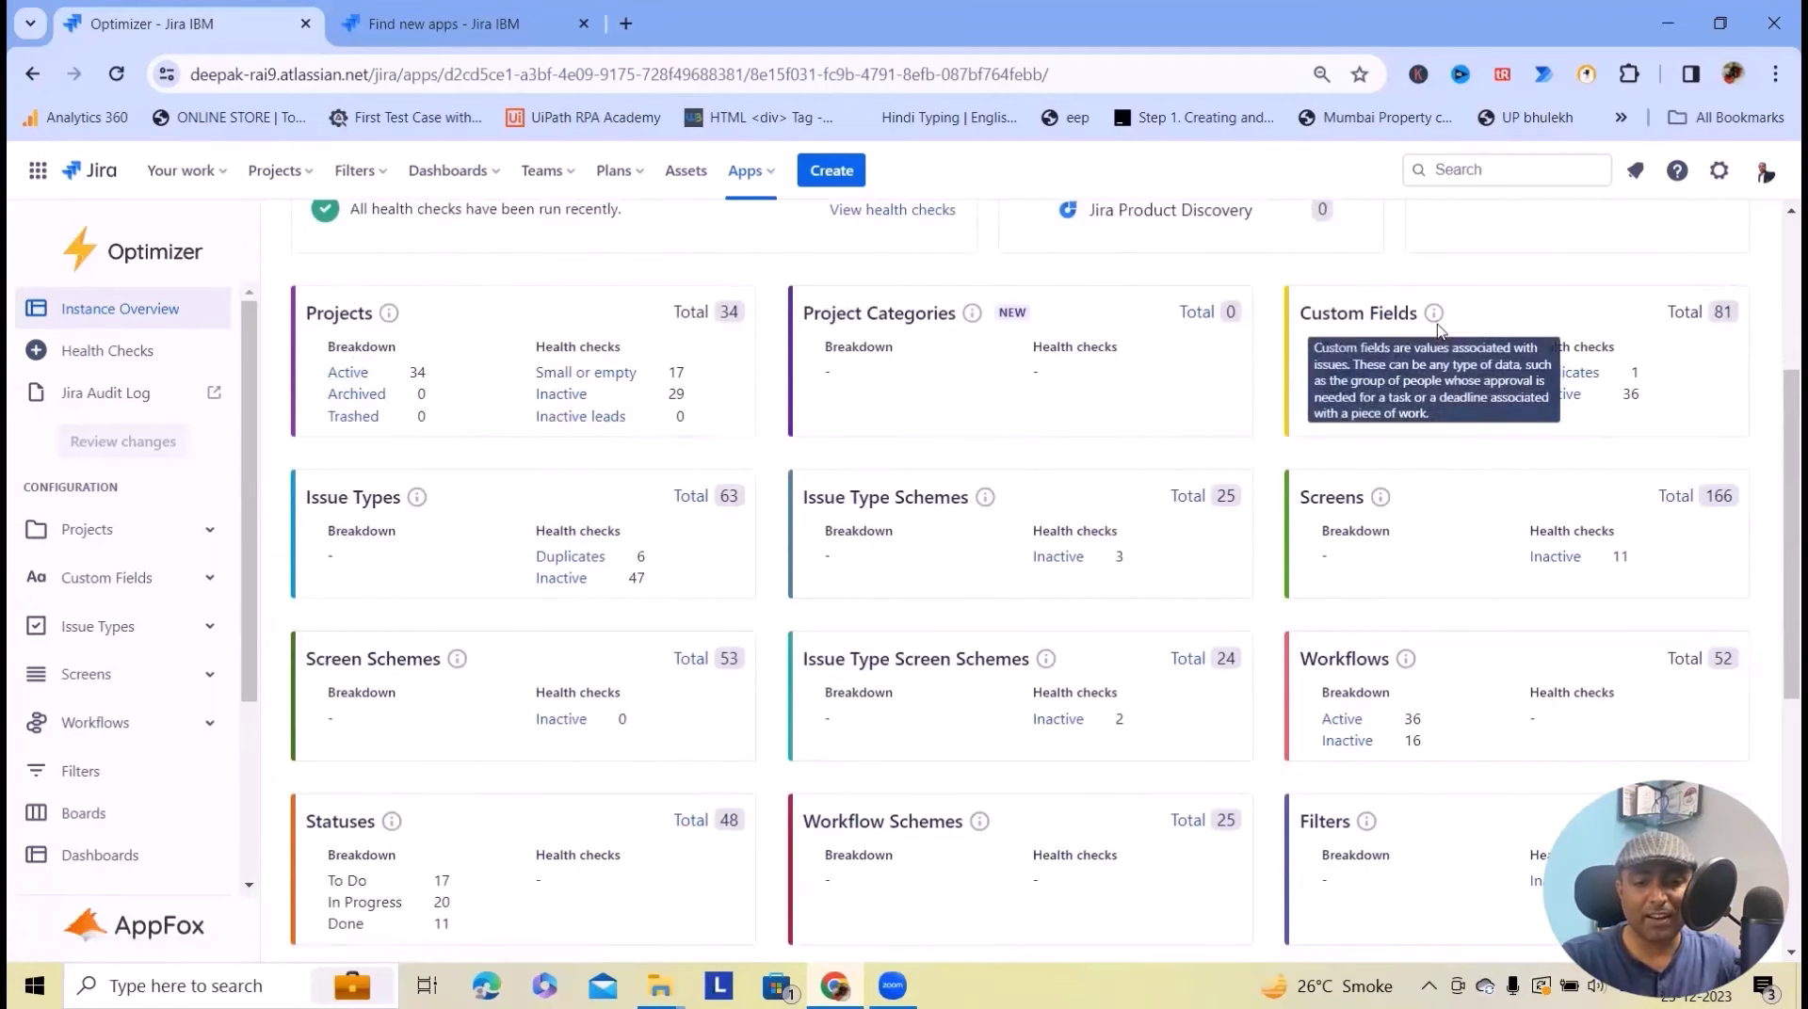
- Open the list of active projects from the overview and look across all of its table columns
click(349, 373)
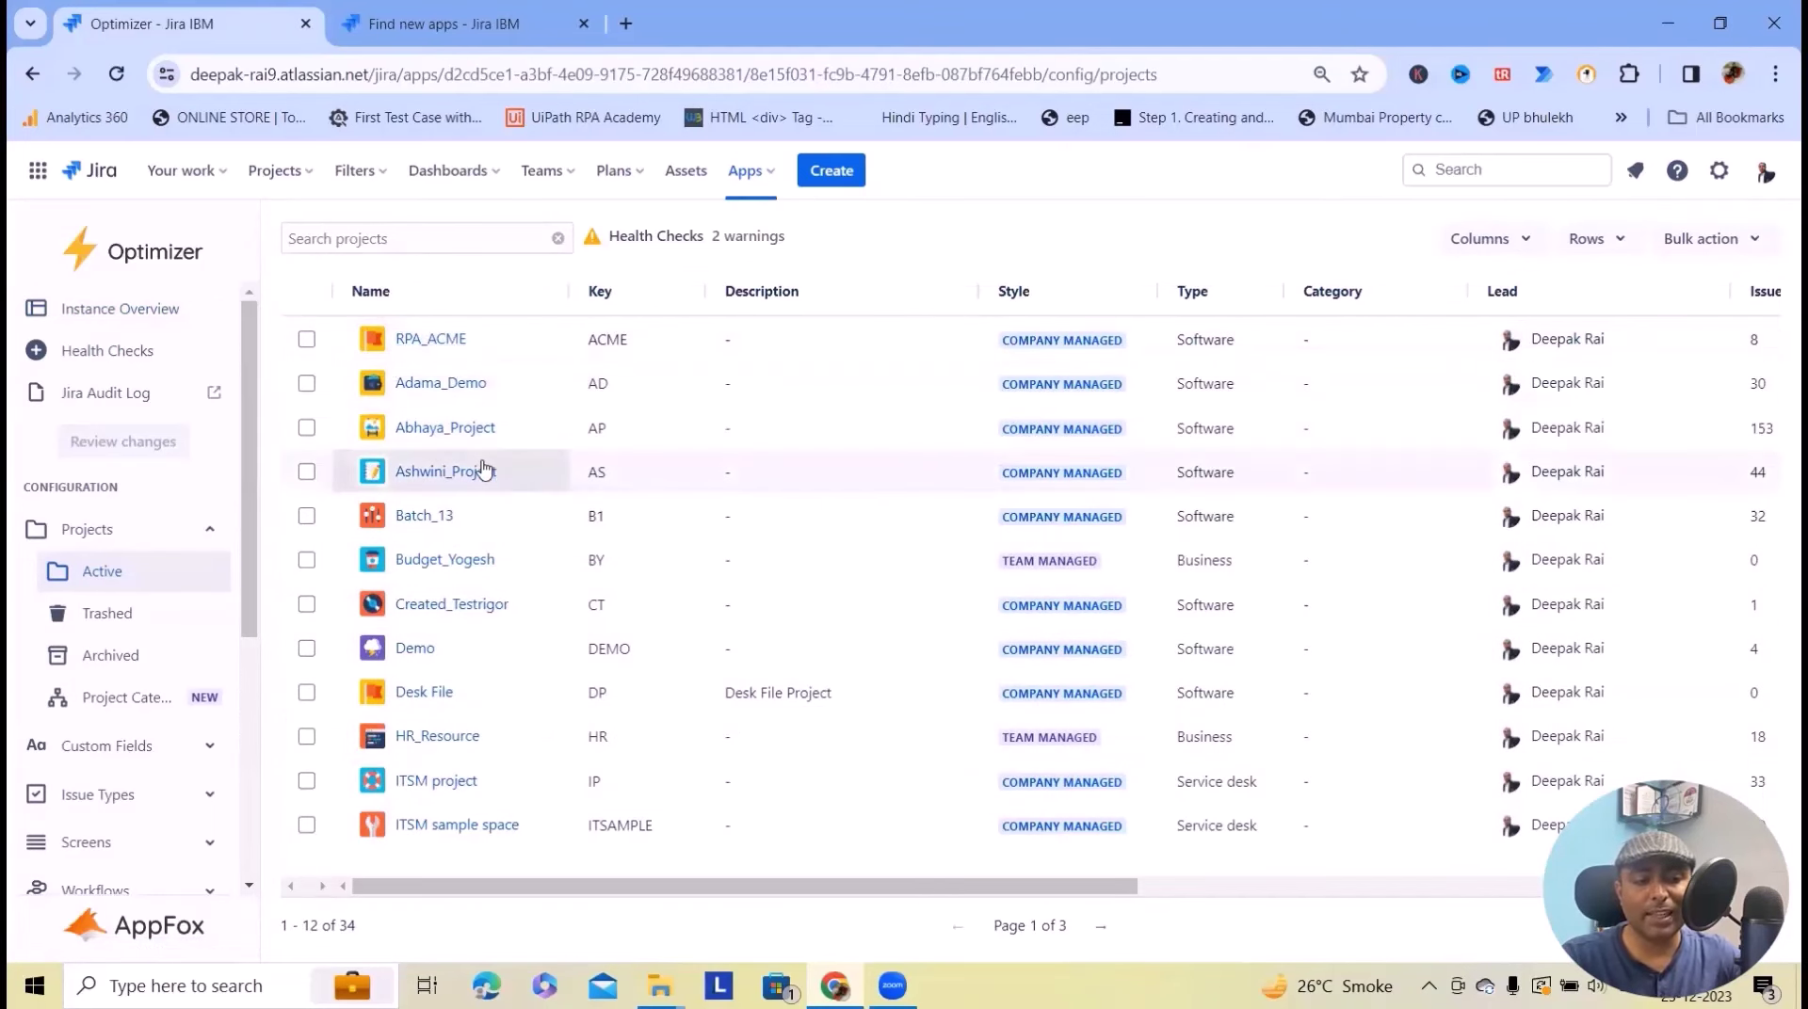
drag(674, 883, 1479, 895)
drag(514, 896, 489, 894)
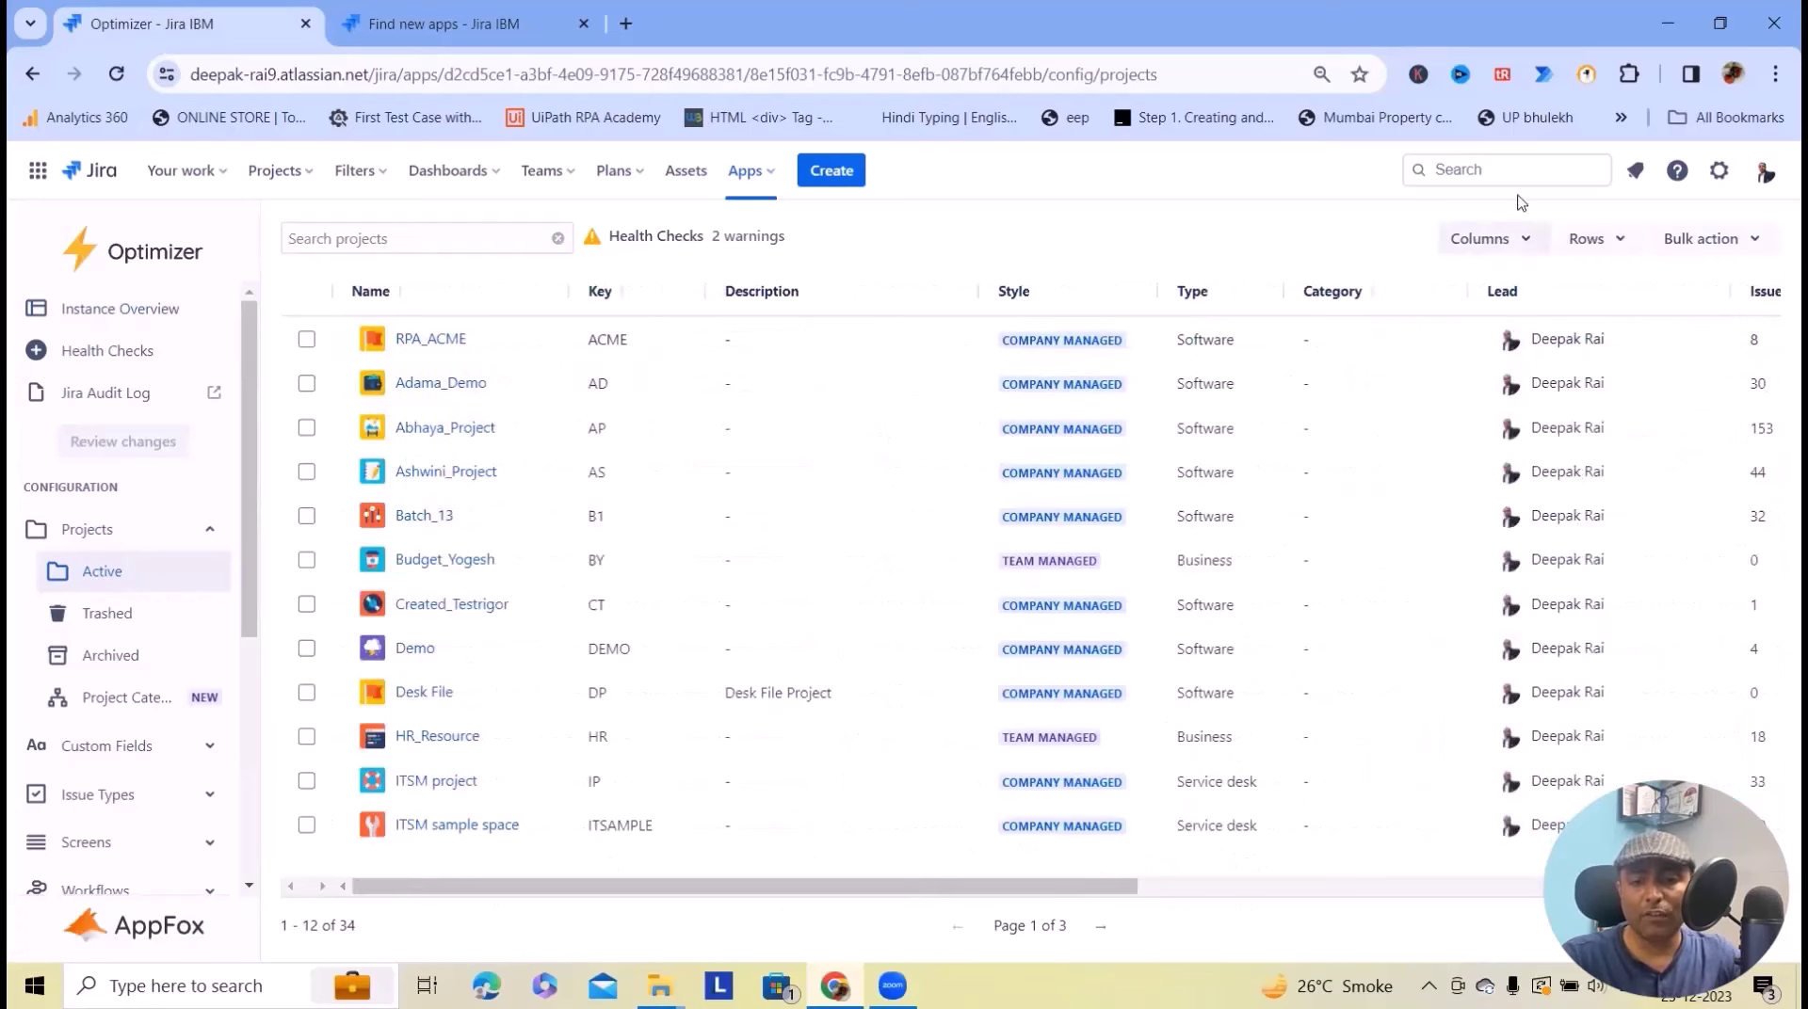
- Hide the Category, Default Assignee, Issue Type Screen Scheme and Issue Type Scheme columns in the projects table, and view its row-count options
click(1488, 238)
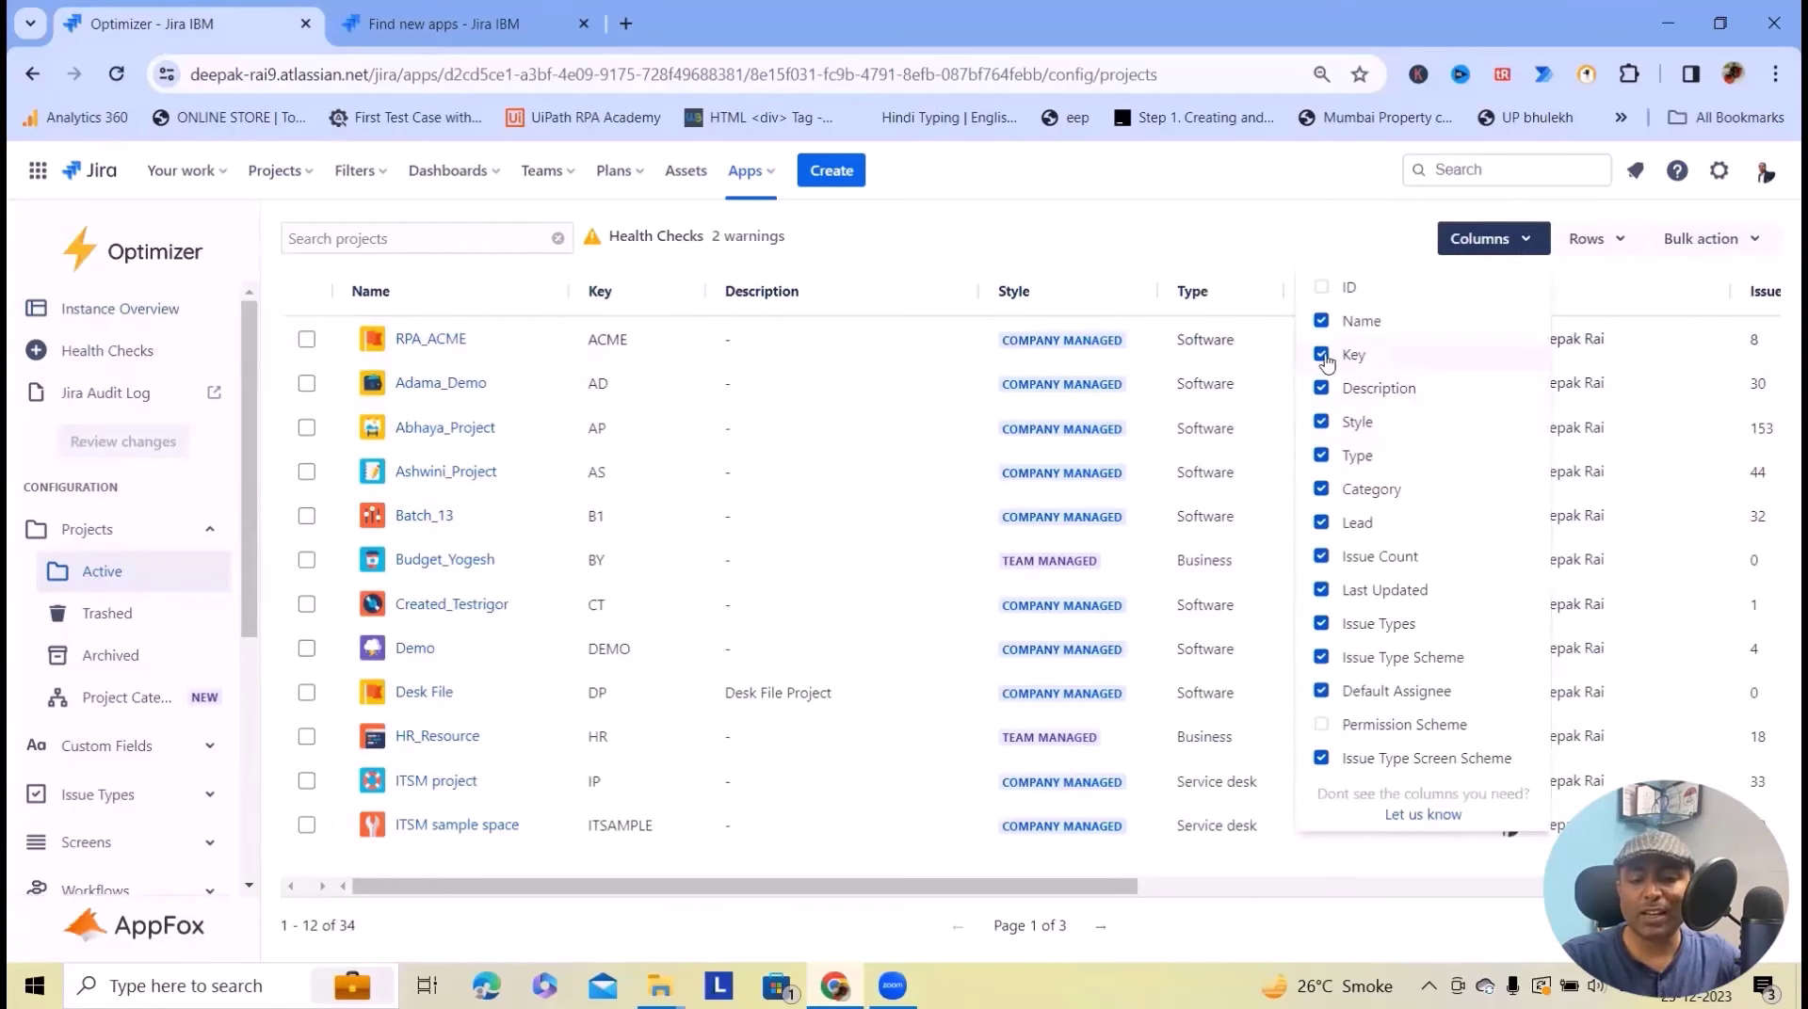
click(1321, 490)
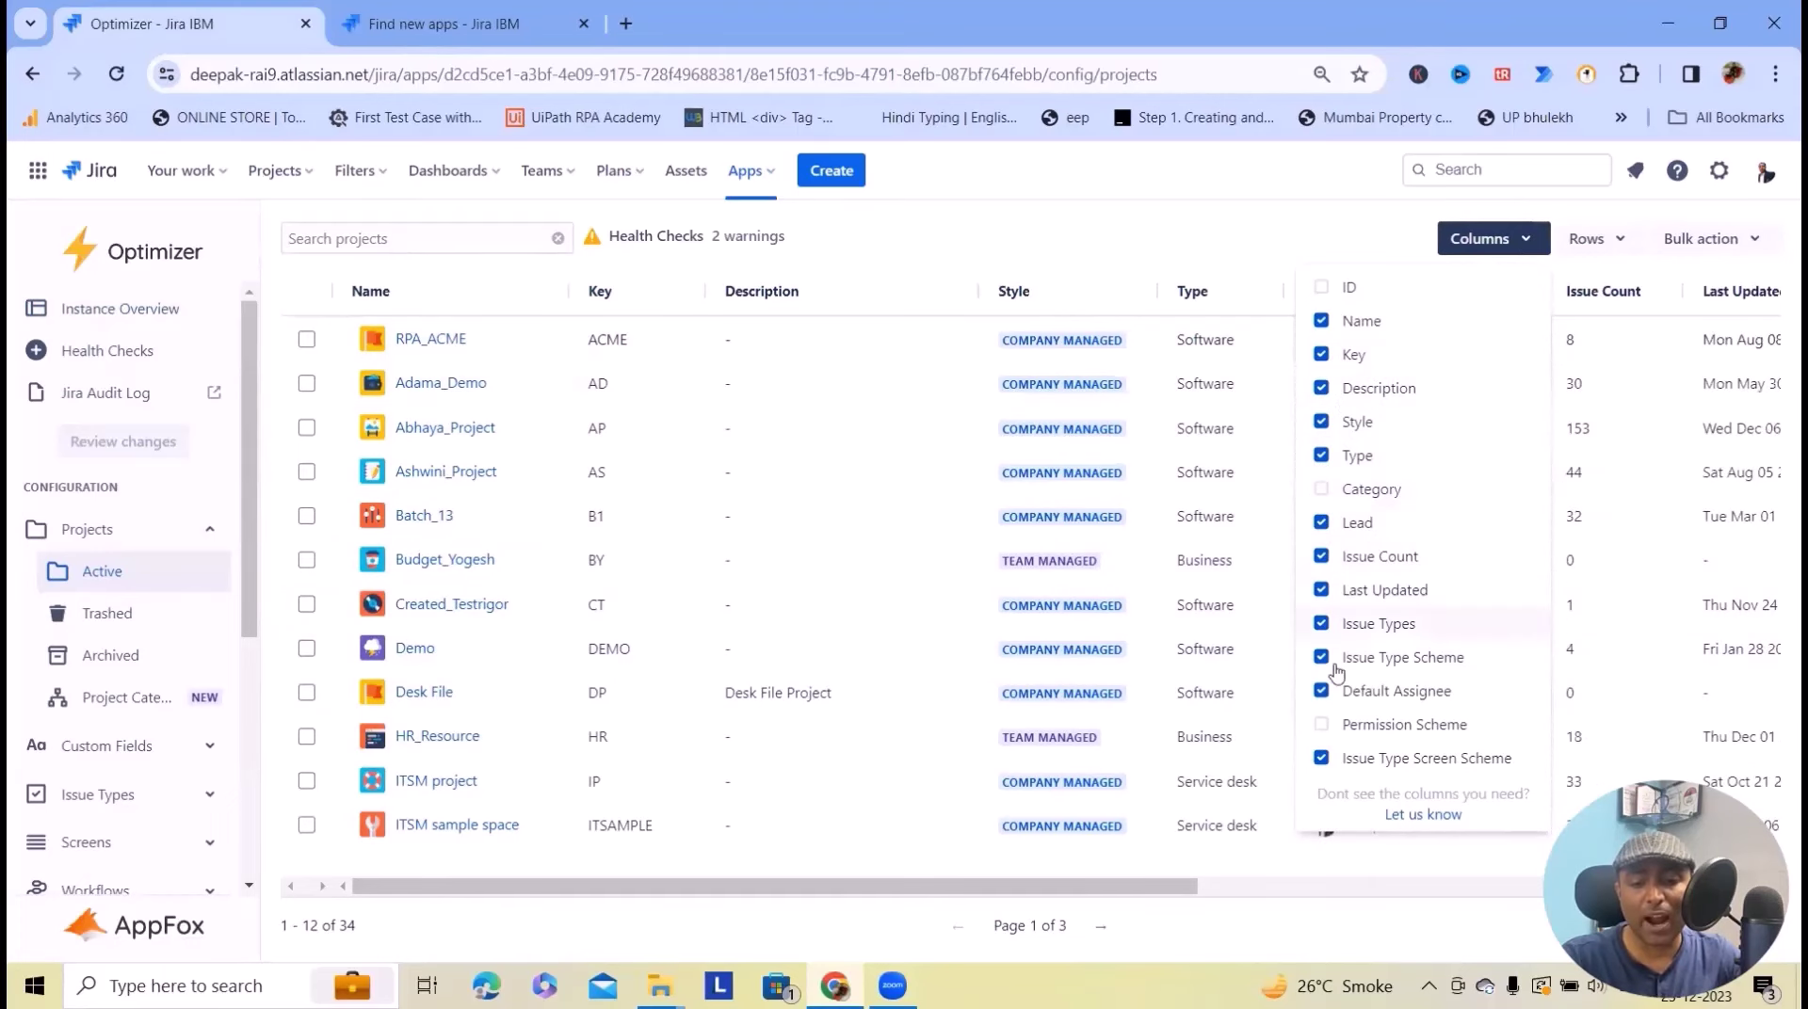
click(1322, 693)
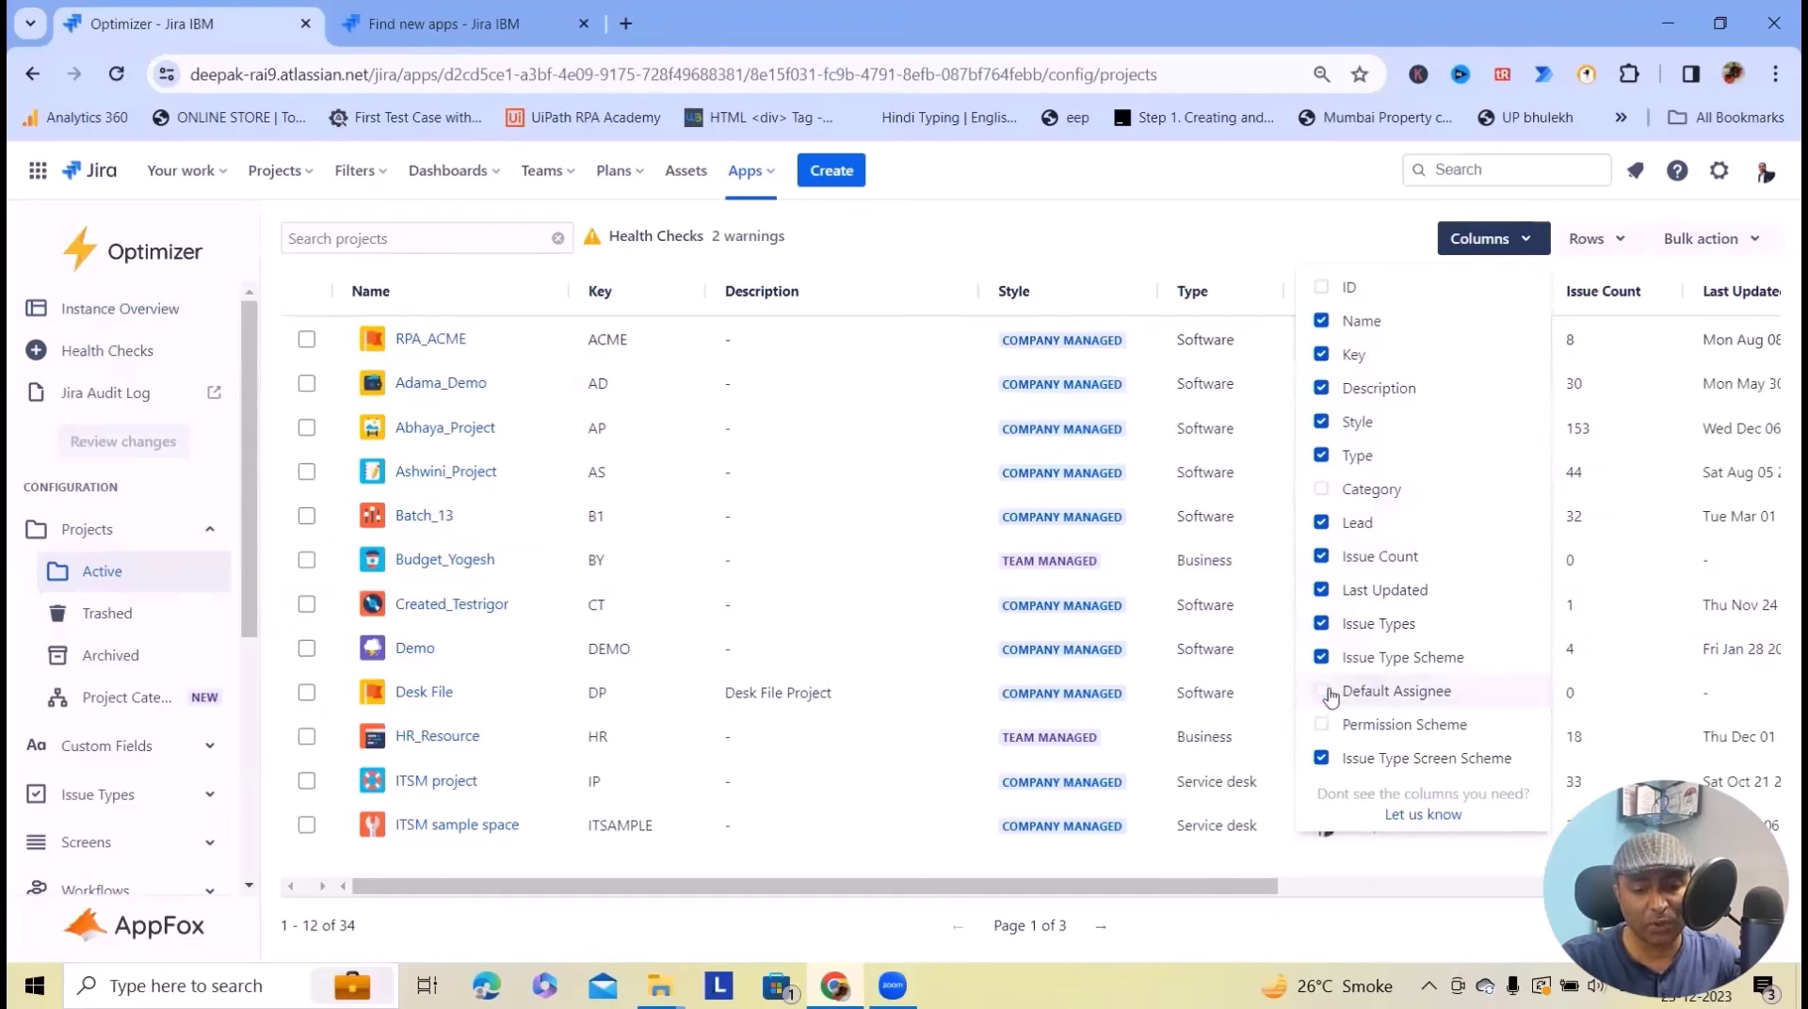
click(1322, 758)
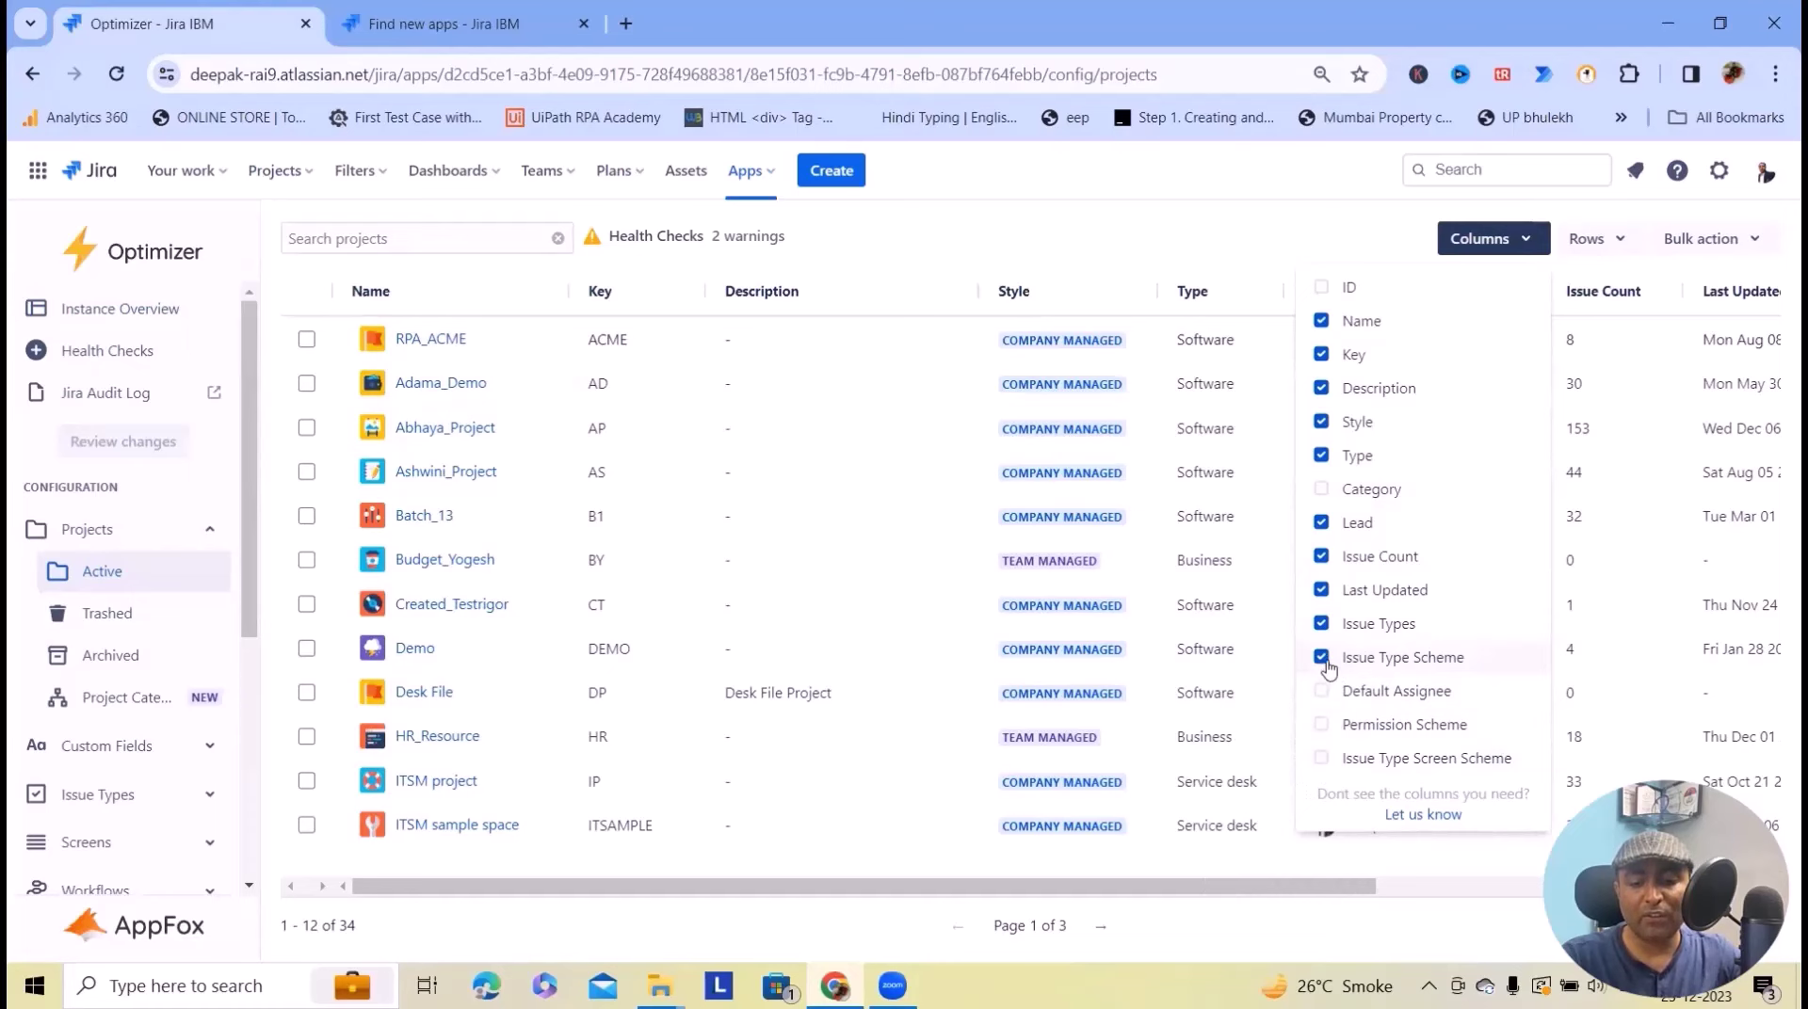
click(1322, 658)
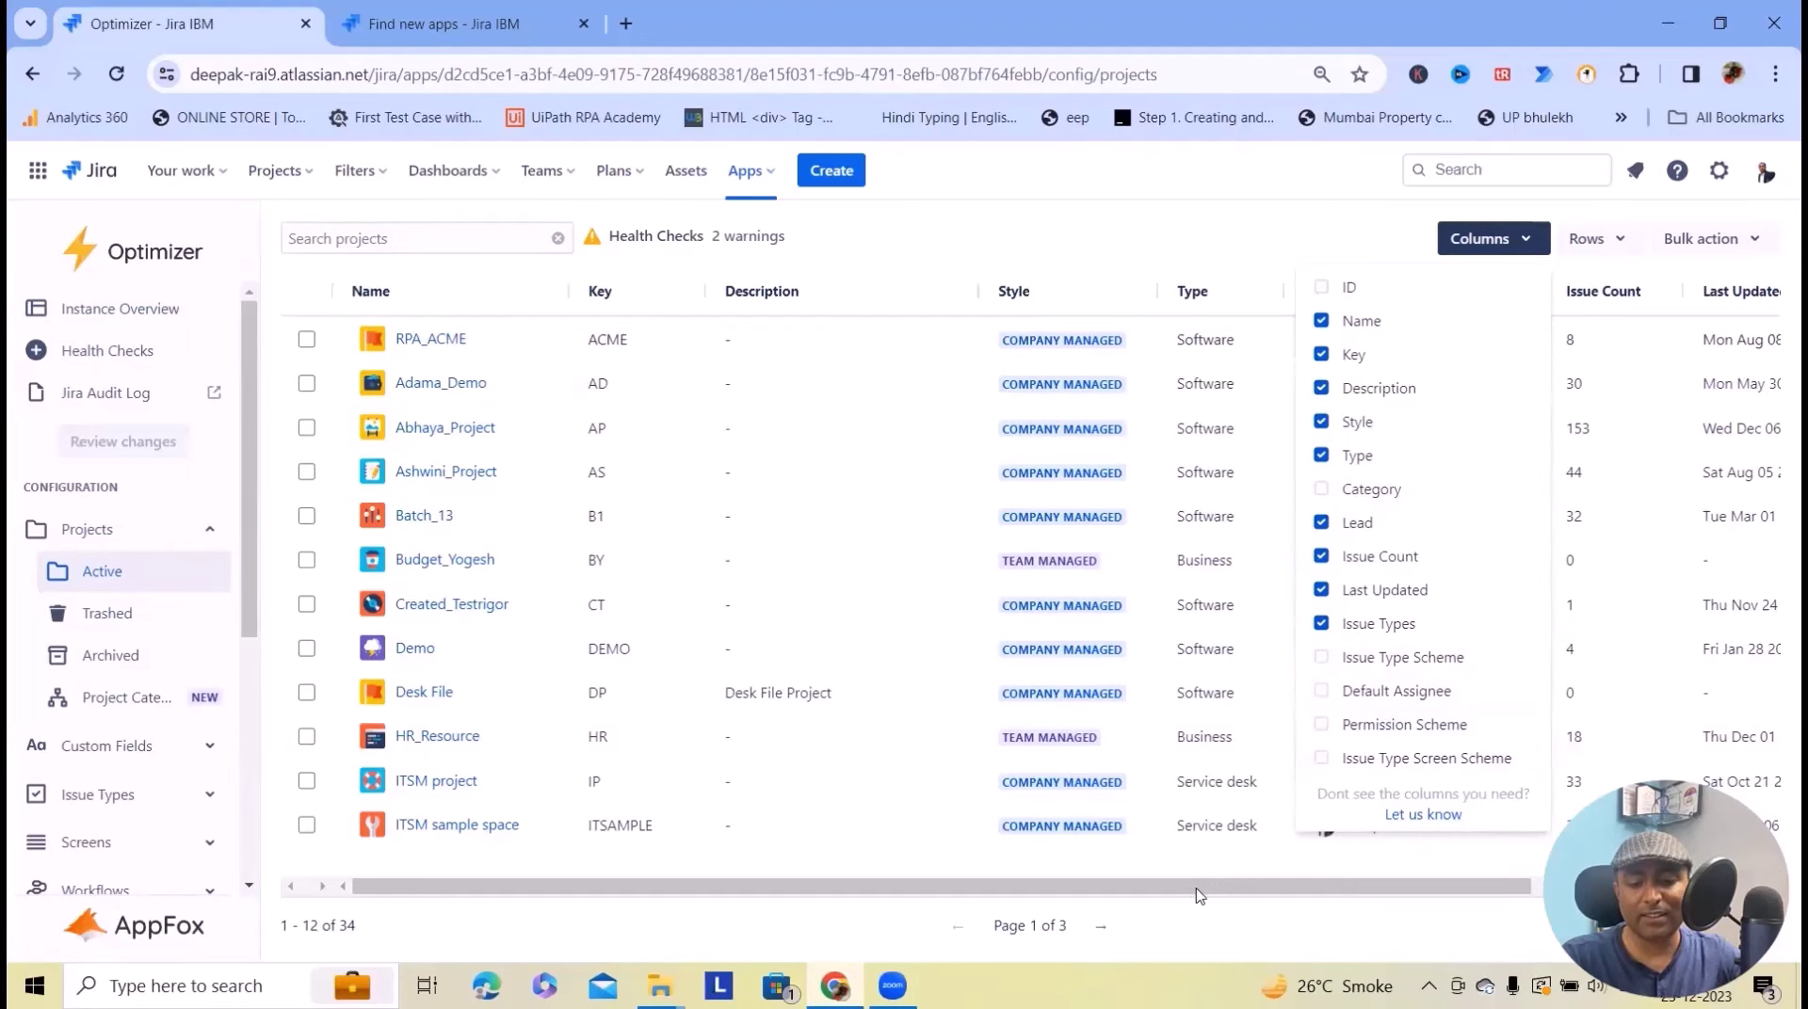
drag(1196, 880, 1041, 880)
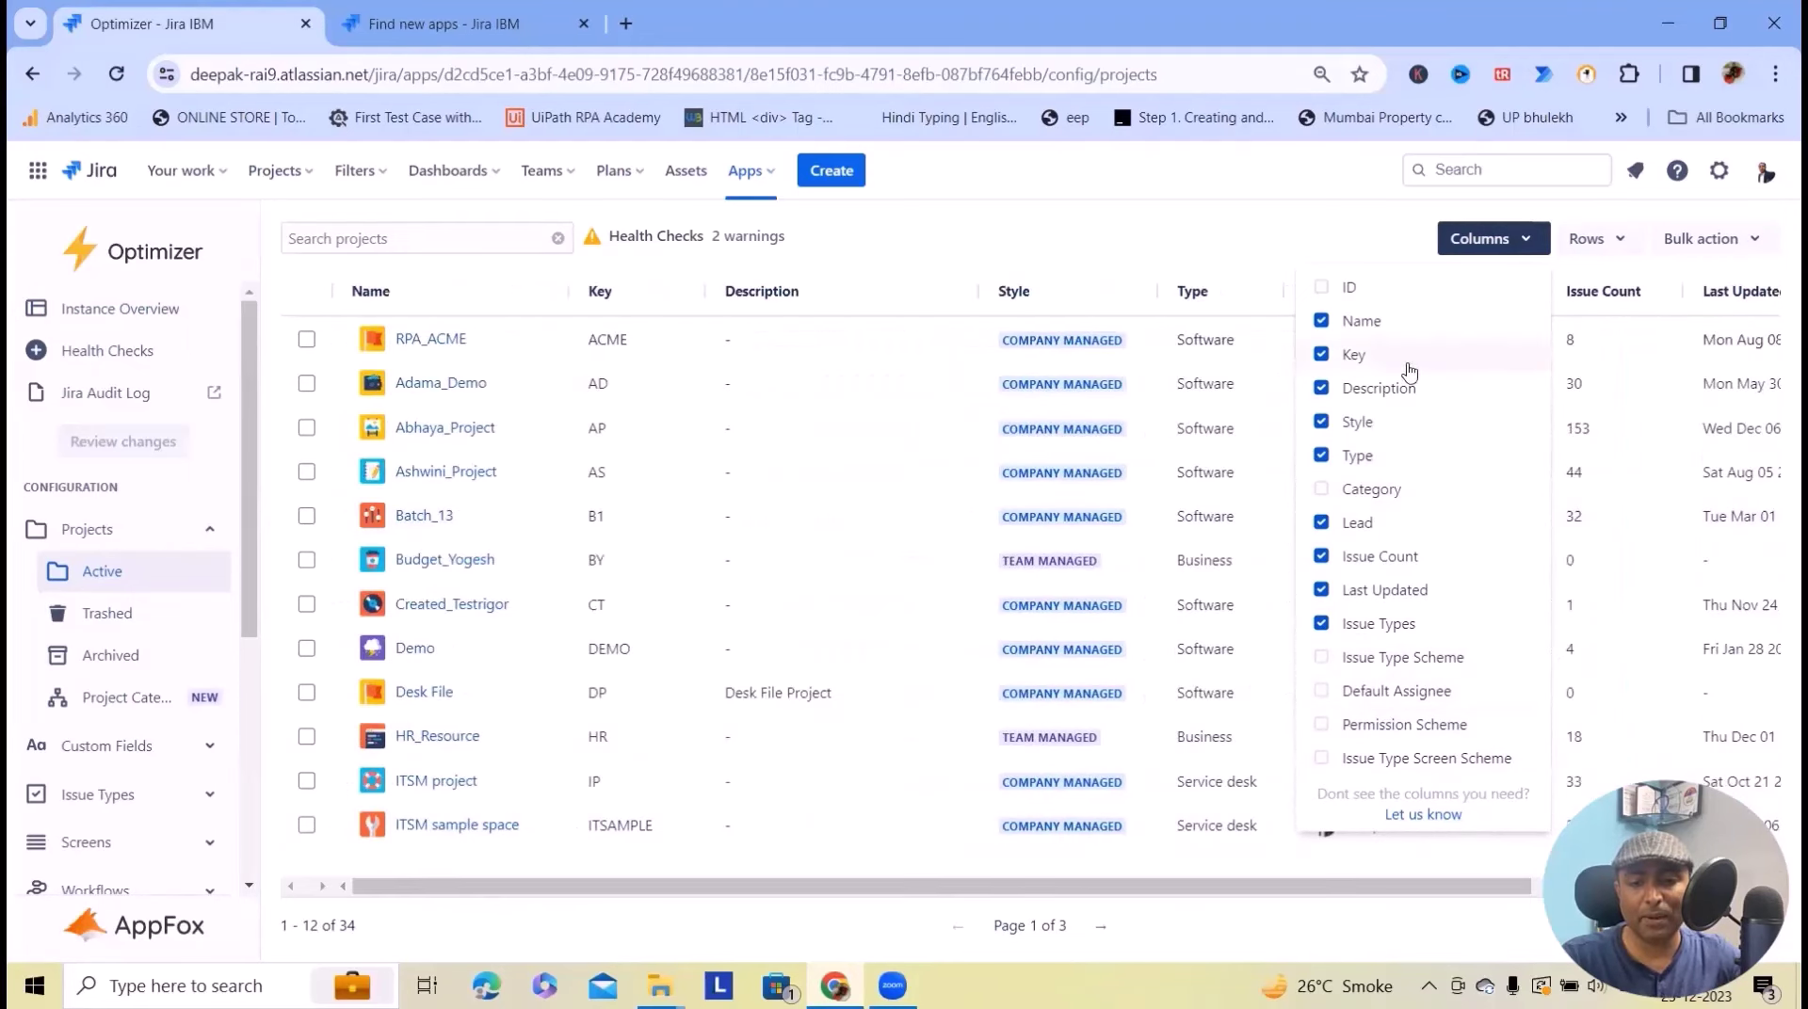
click(1286, 245)
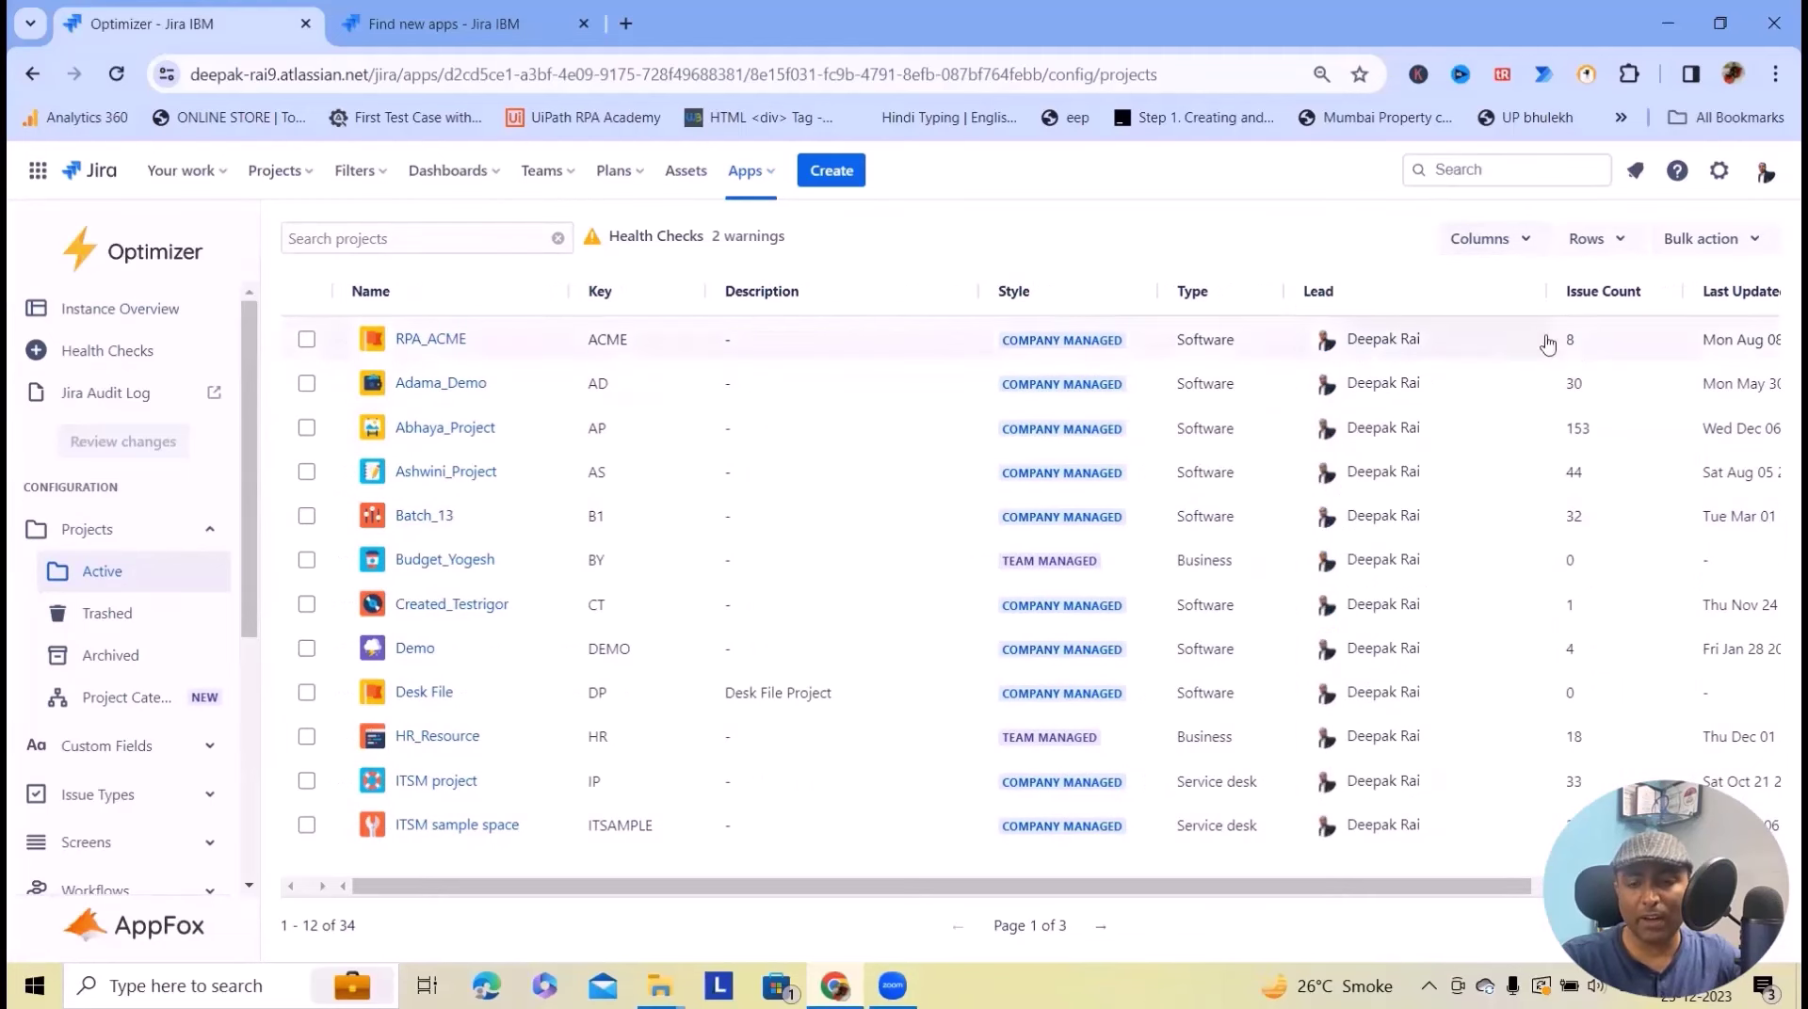
click(1614, 238)
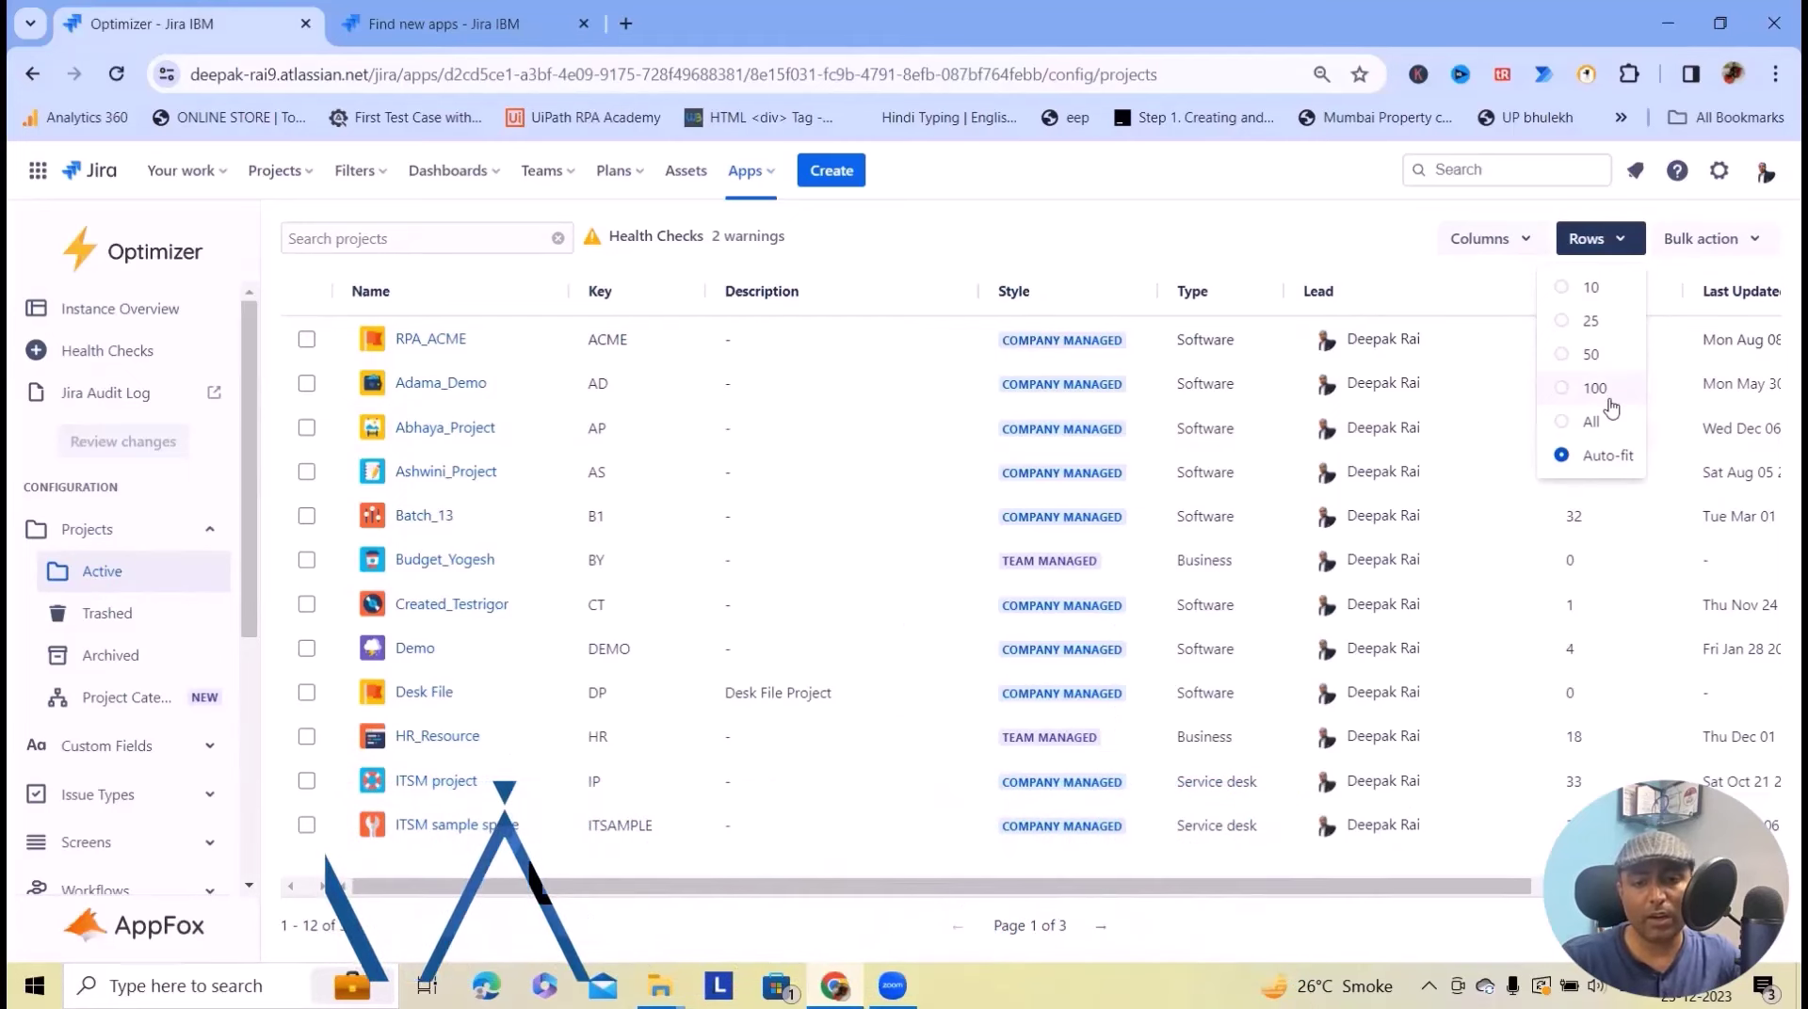
- Return to the Instance Overview, open the full list of issue types and page through it to page 5
click(119, 307)
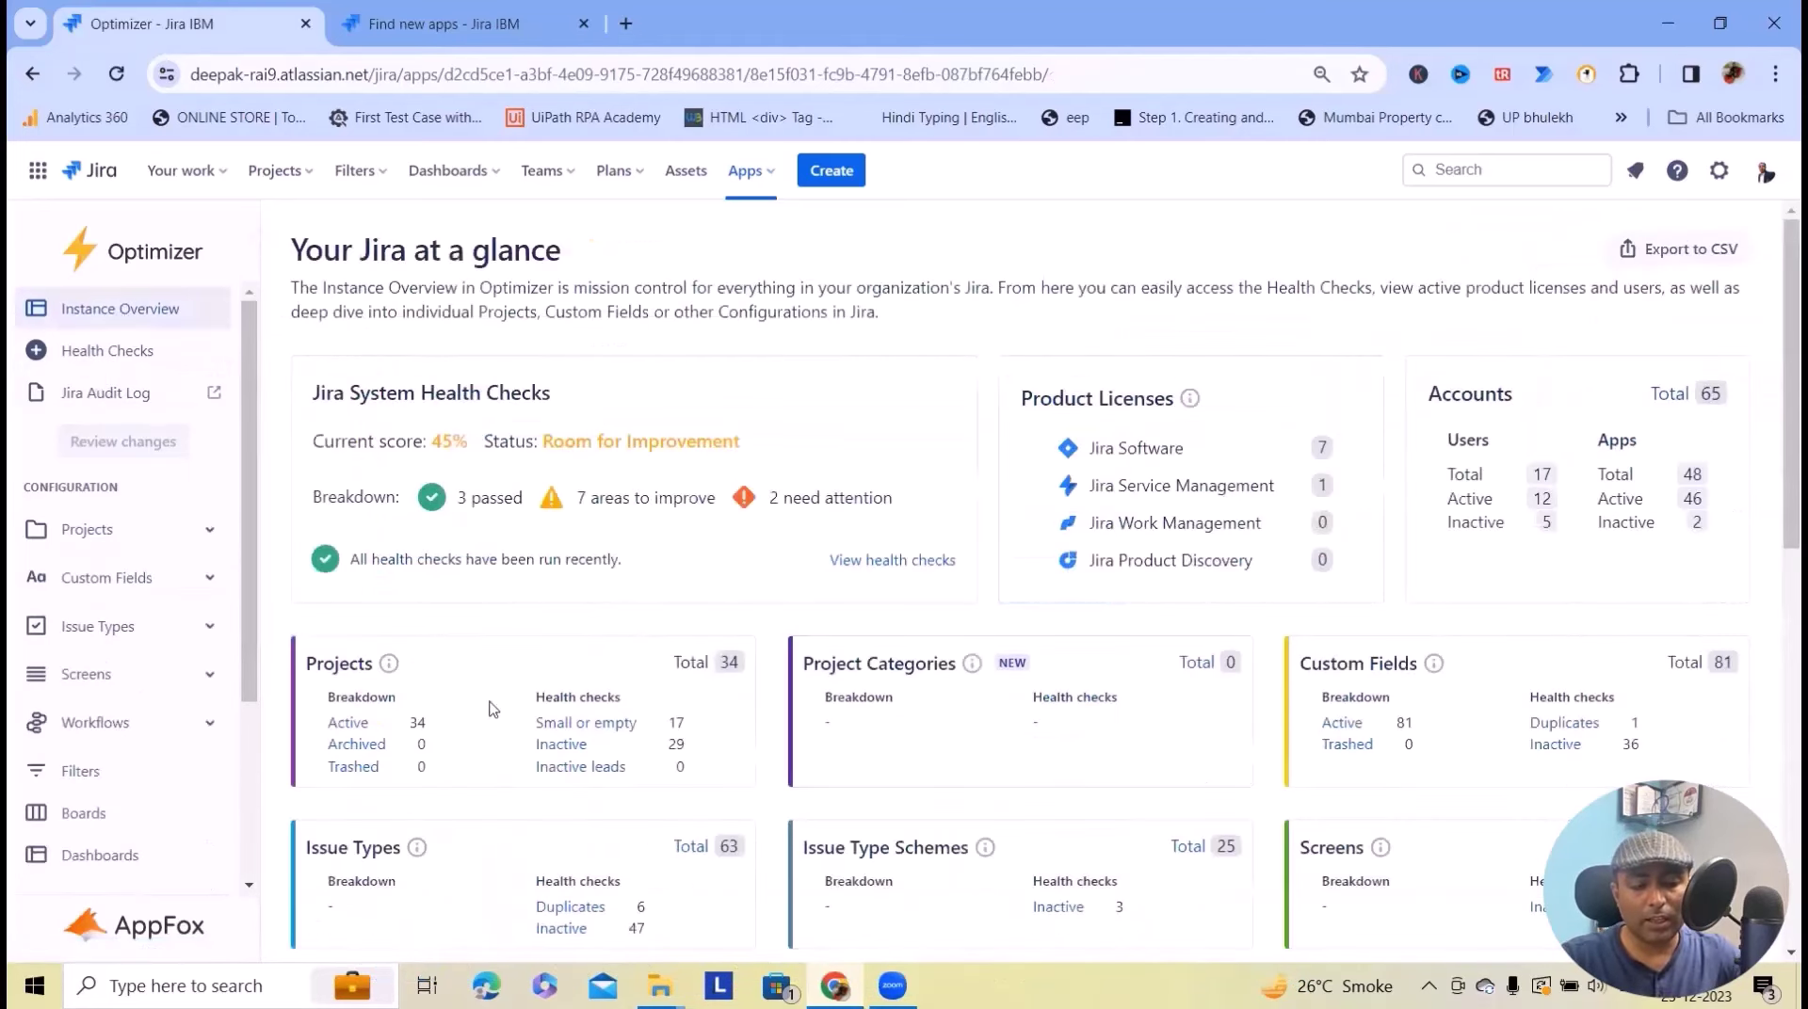
scroll(443, 678, down, 3)
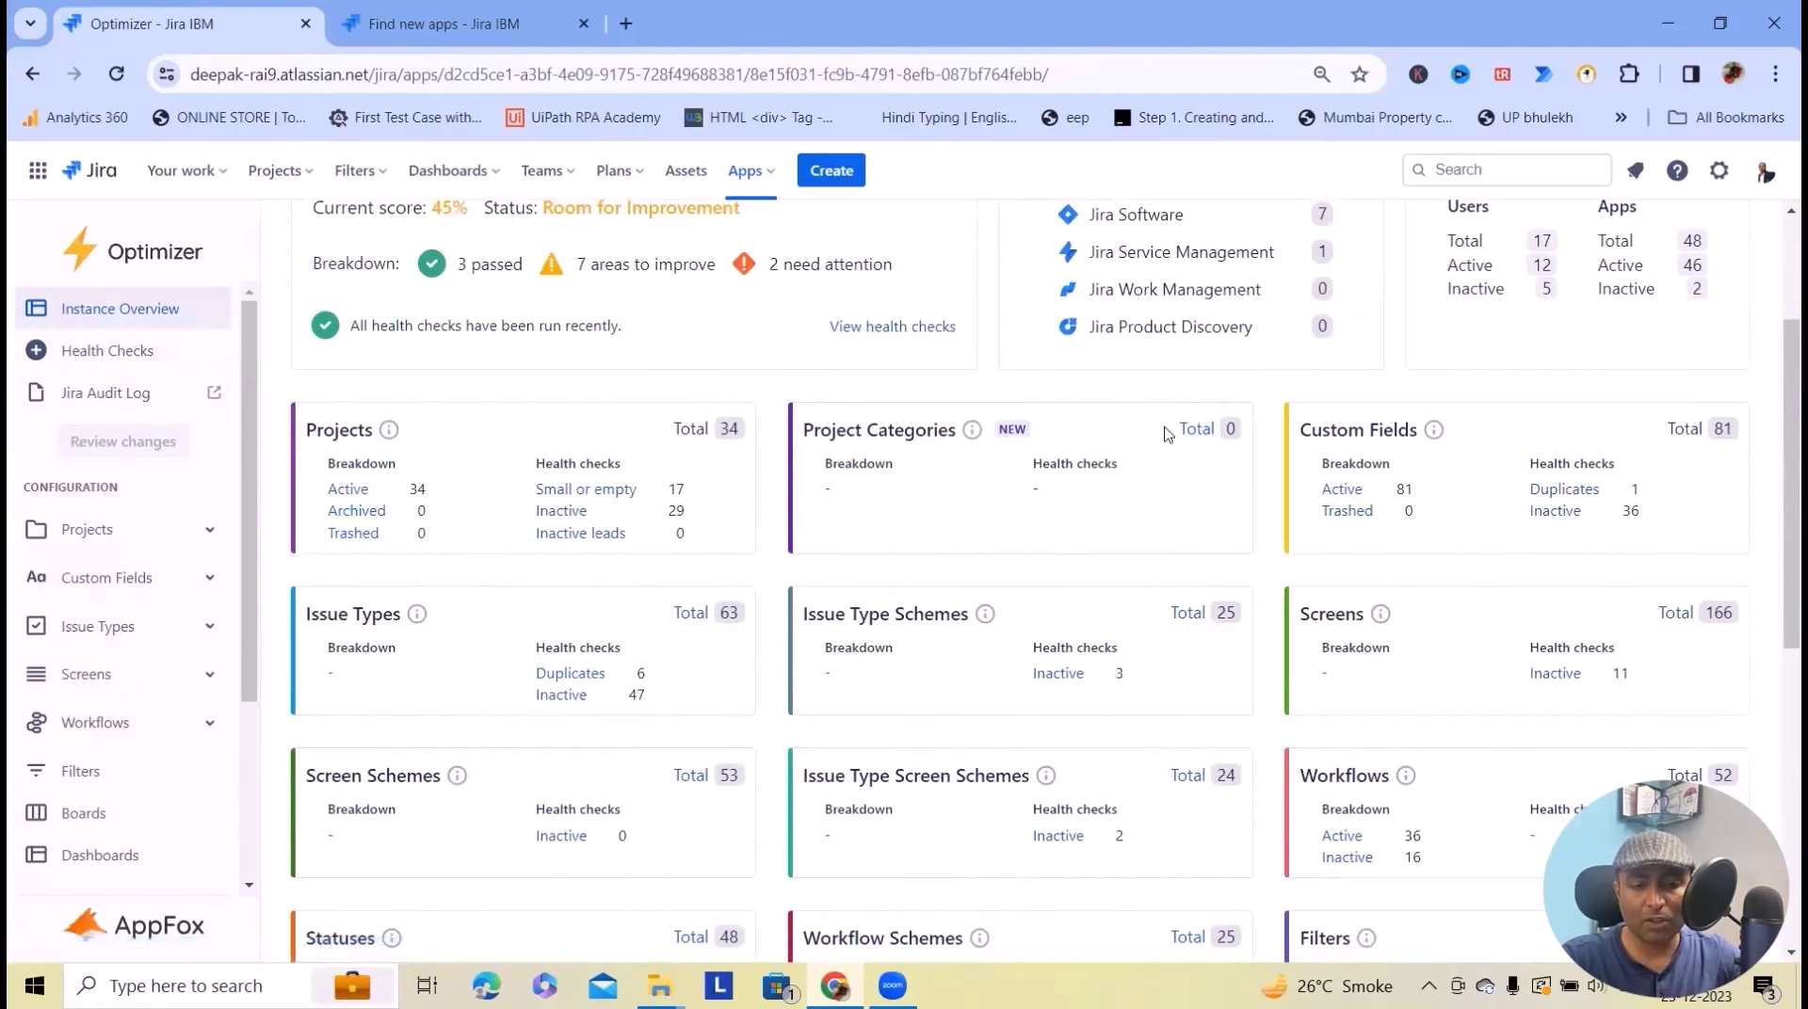
click(696, 622)
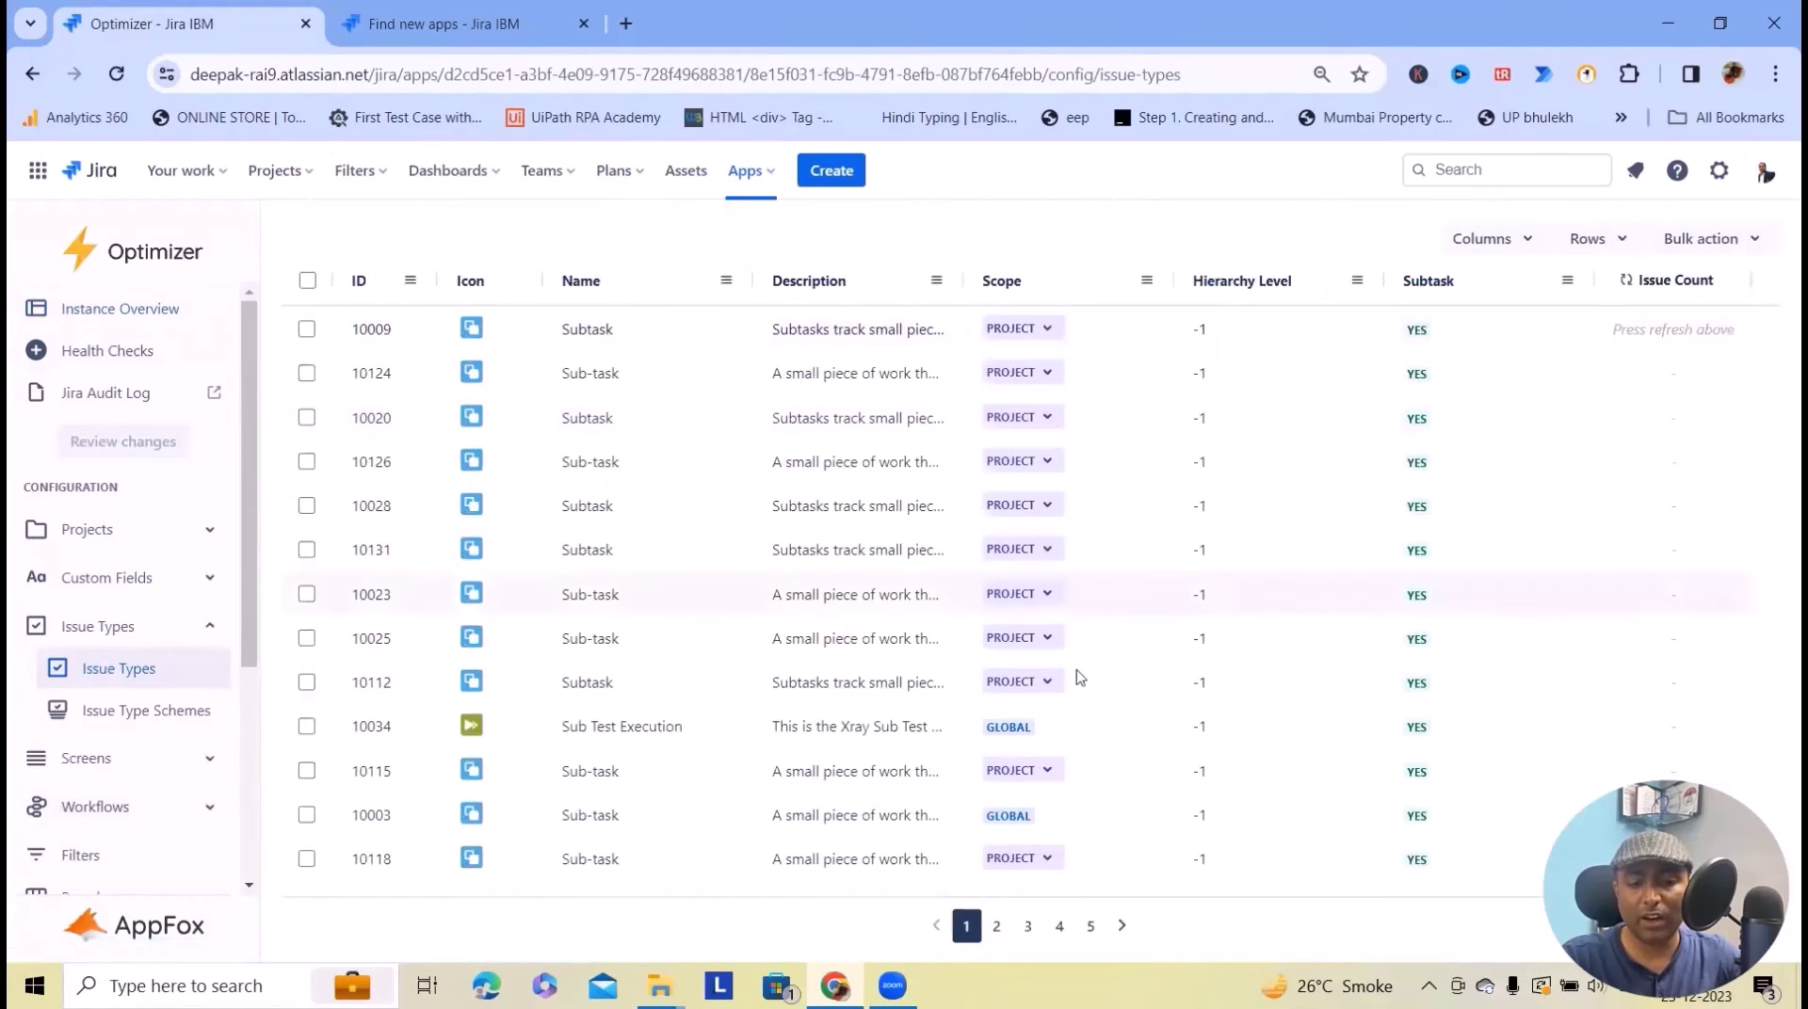
click(997, 927)
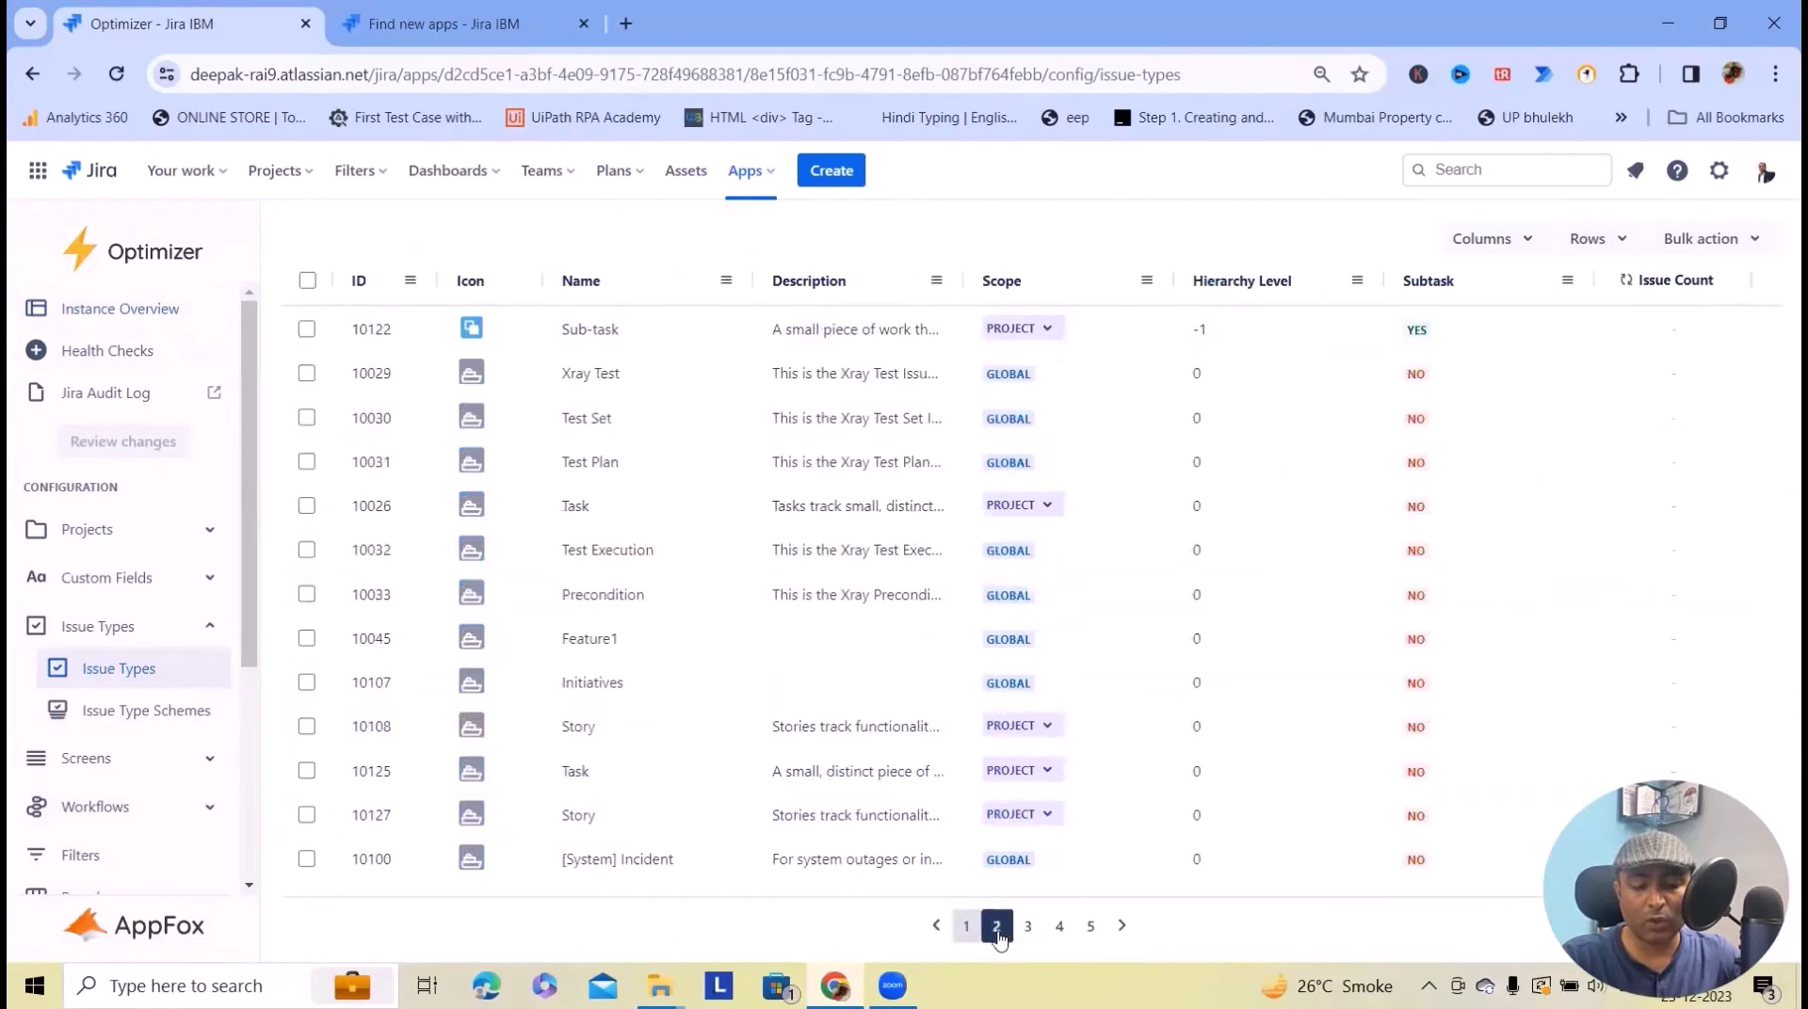
click(1027, 927)
click(1059, 927)
click(1090, 928)
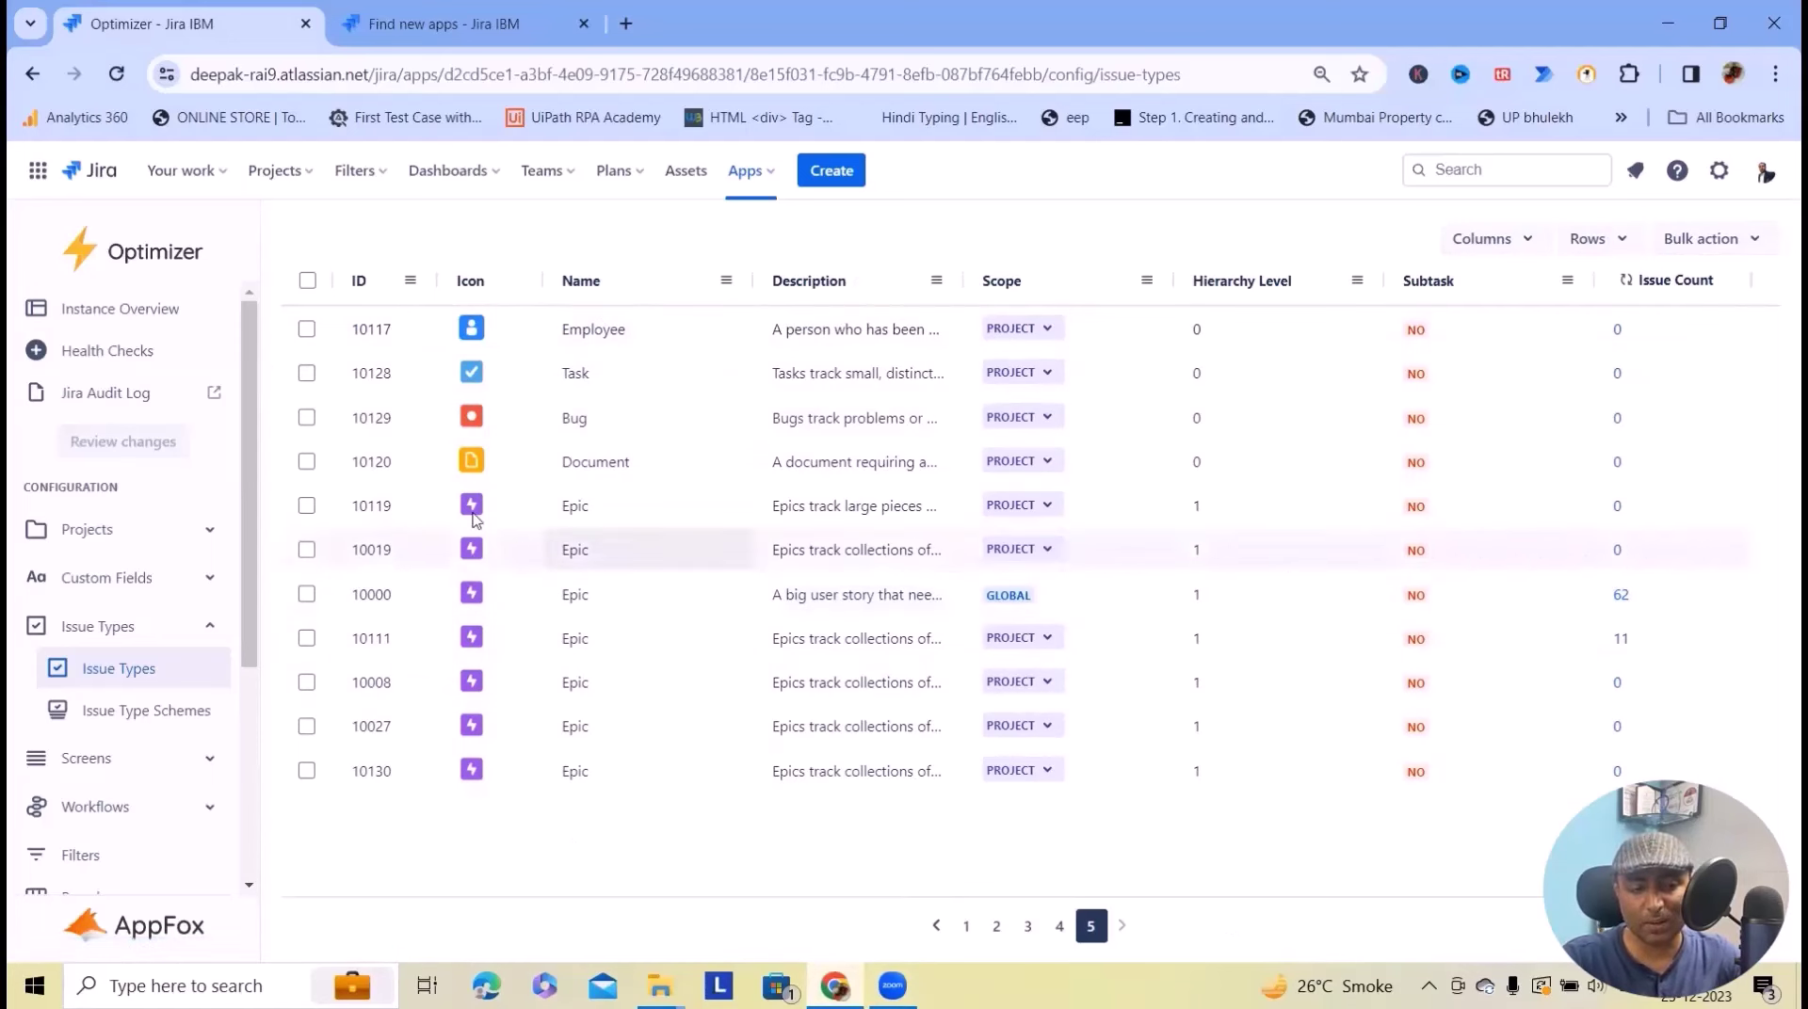
- Go back to the Instance Overview and review the remaining cards, from schemes, workflows and statuses to boards, priorities and permission schemes
click(155, 316)
scroll(577, 787, down, 4)
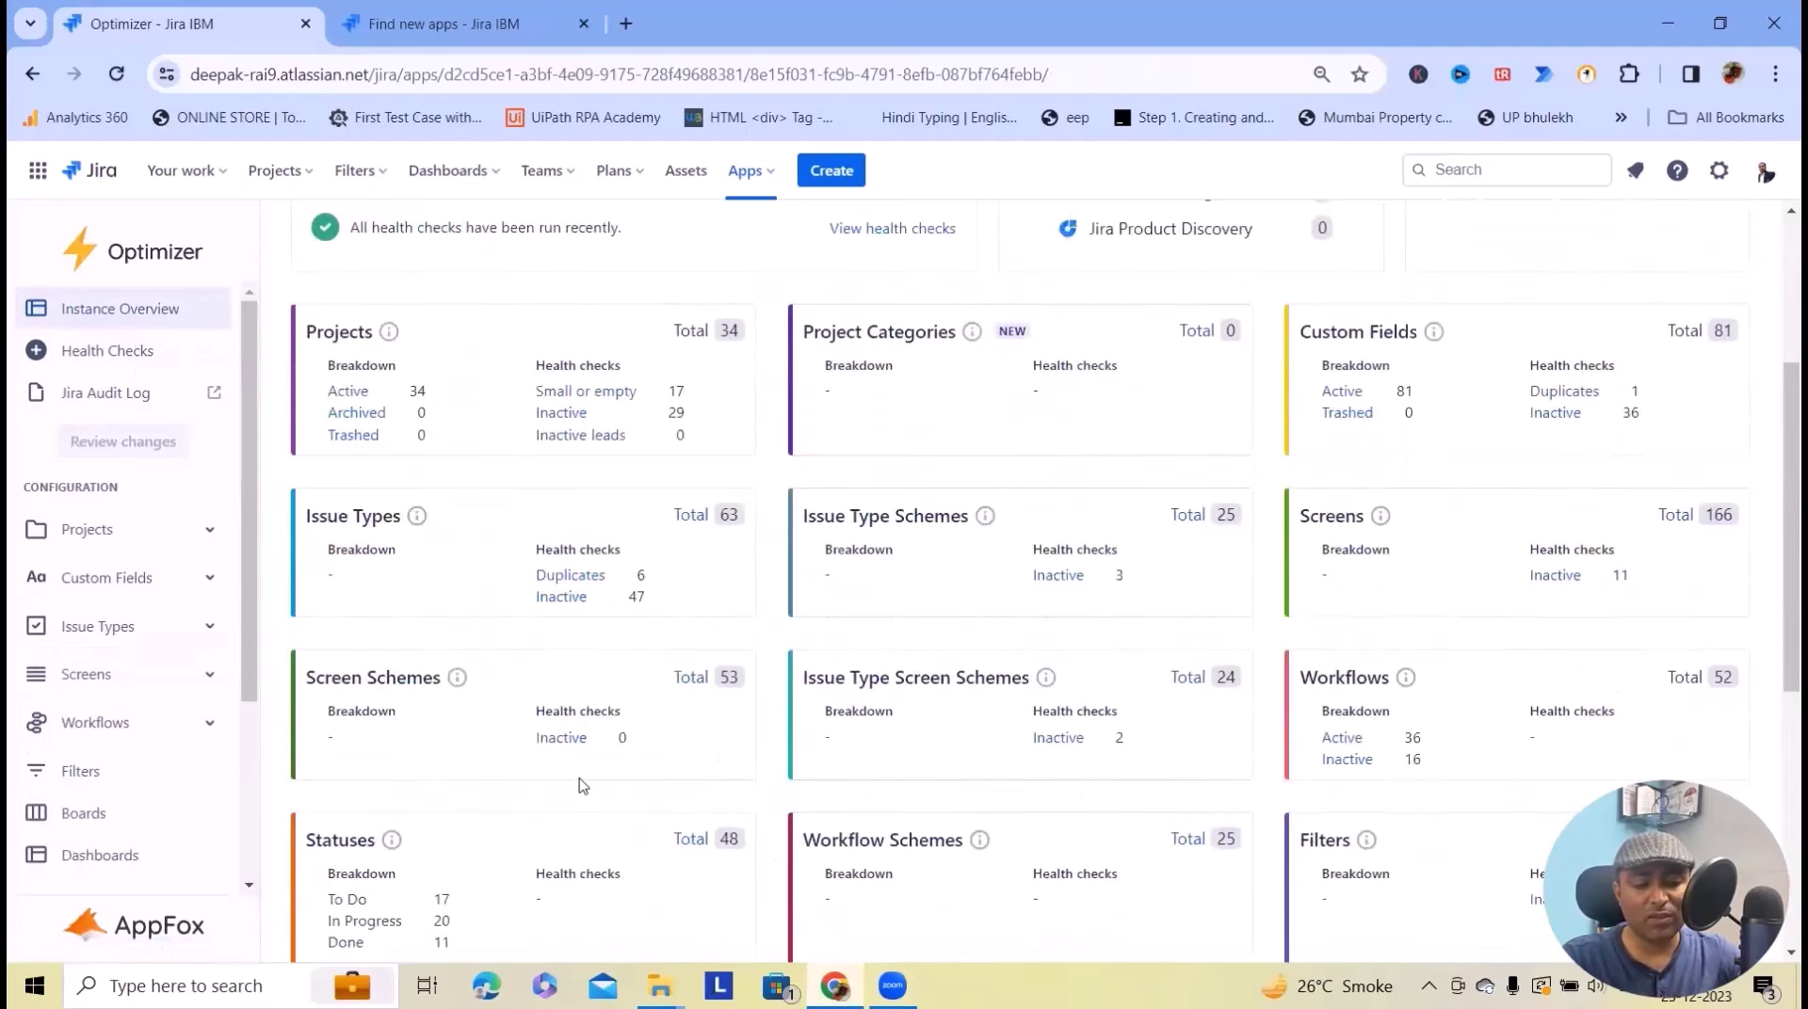
scroll(1360, 617, down, 3)
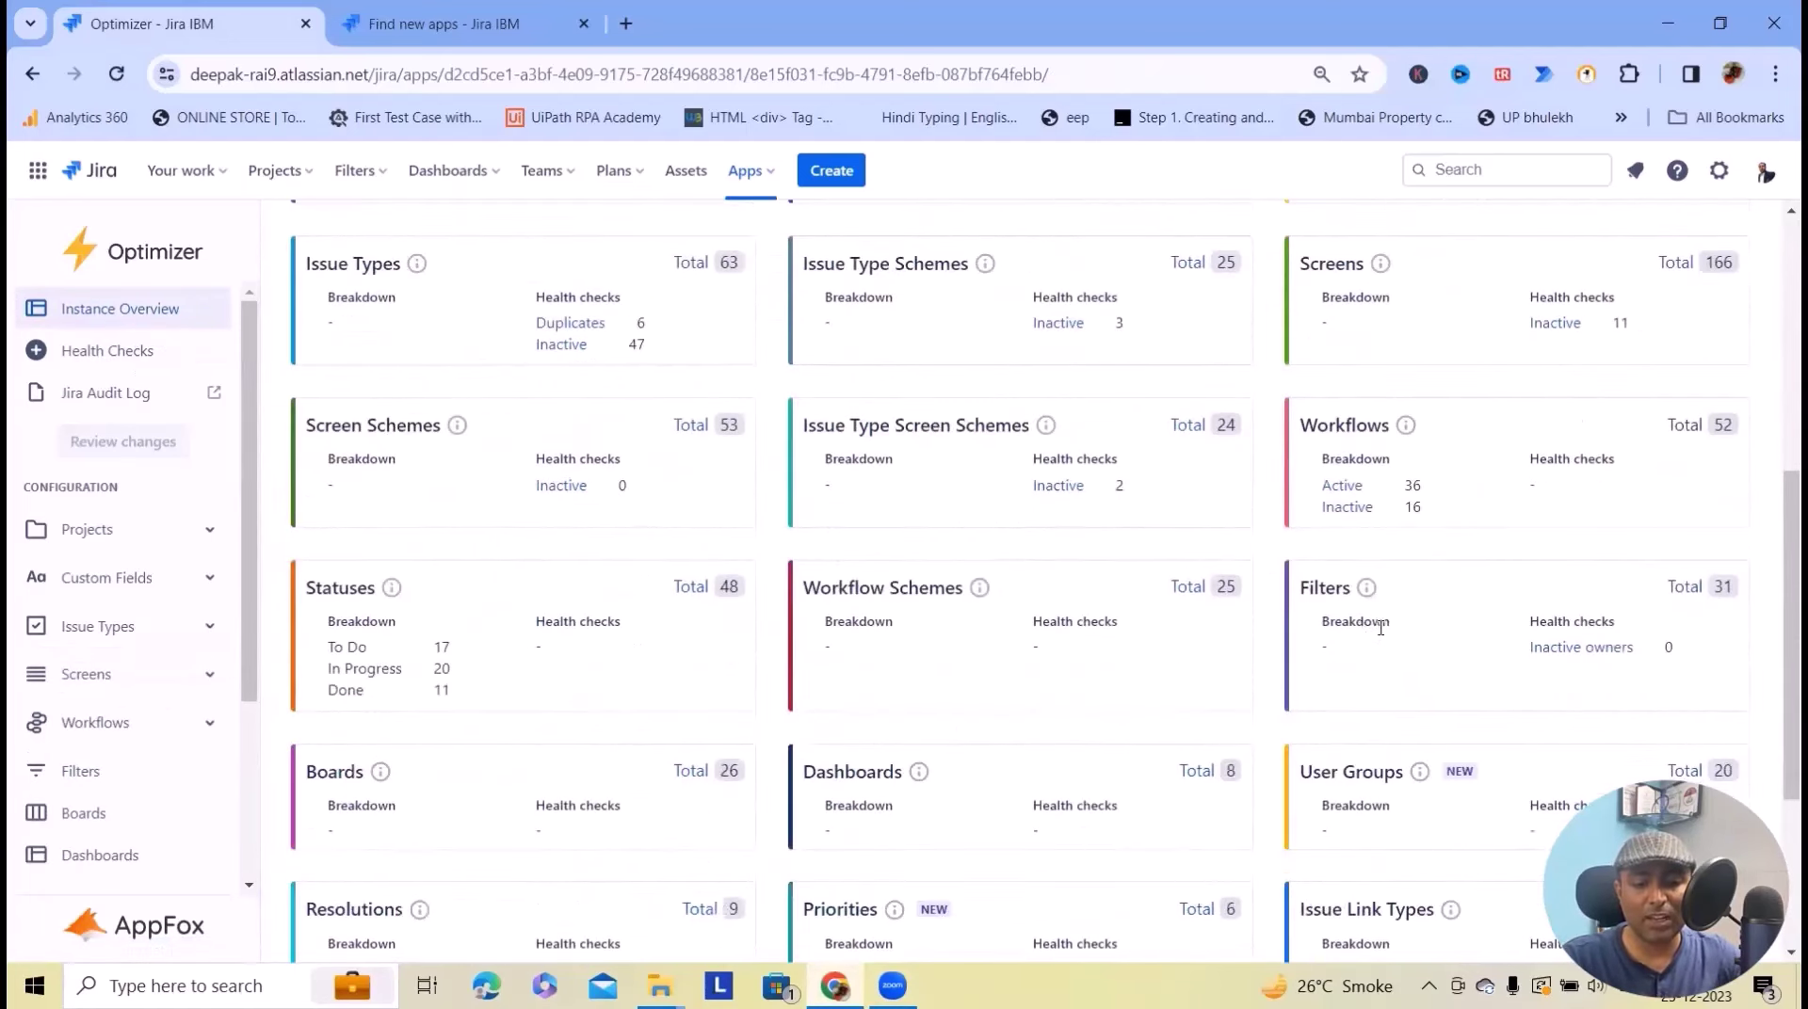
scroll(1370, 632, down, 4)
scroll(697, 556, up, 1)
scroll(702, 565, up, 1)
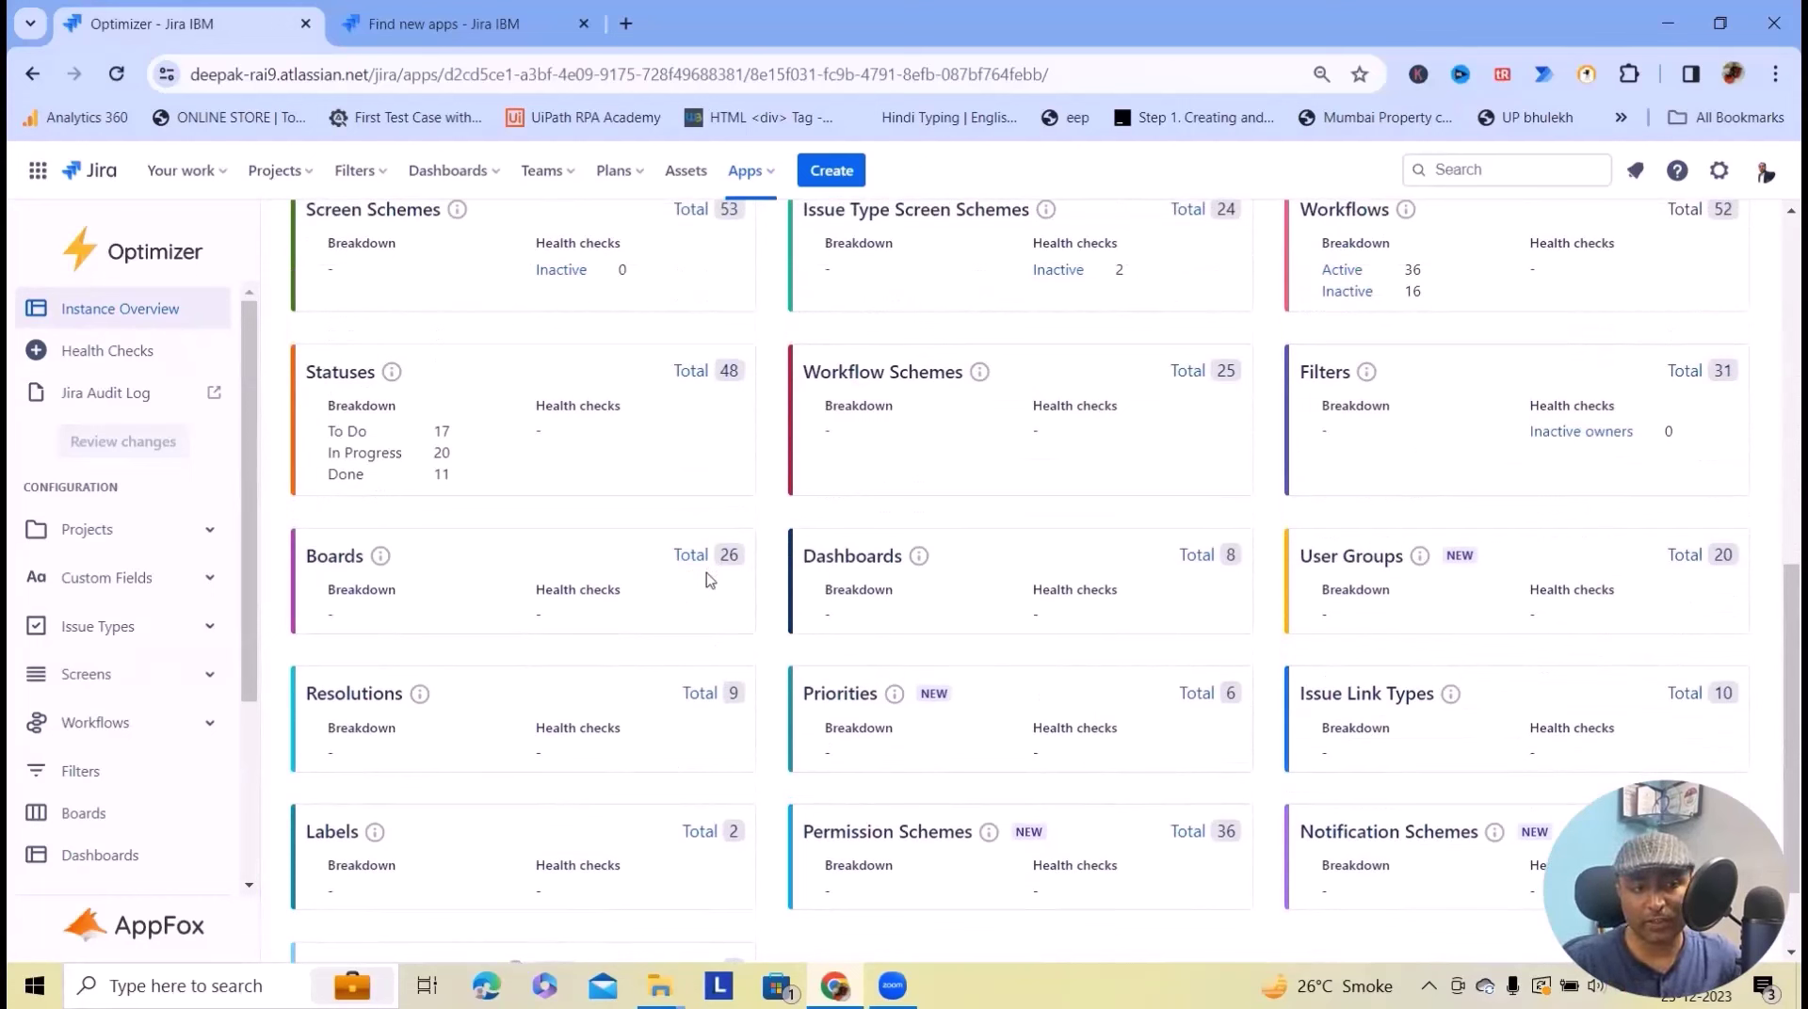
- Open the Health Checks page and rerun the Projects check as well as the complete set of checks
click(94, 351)
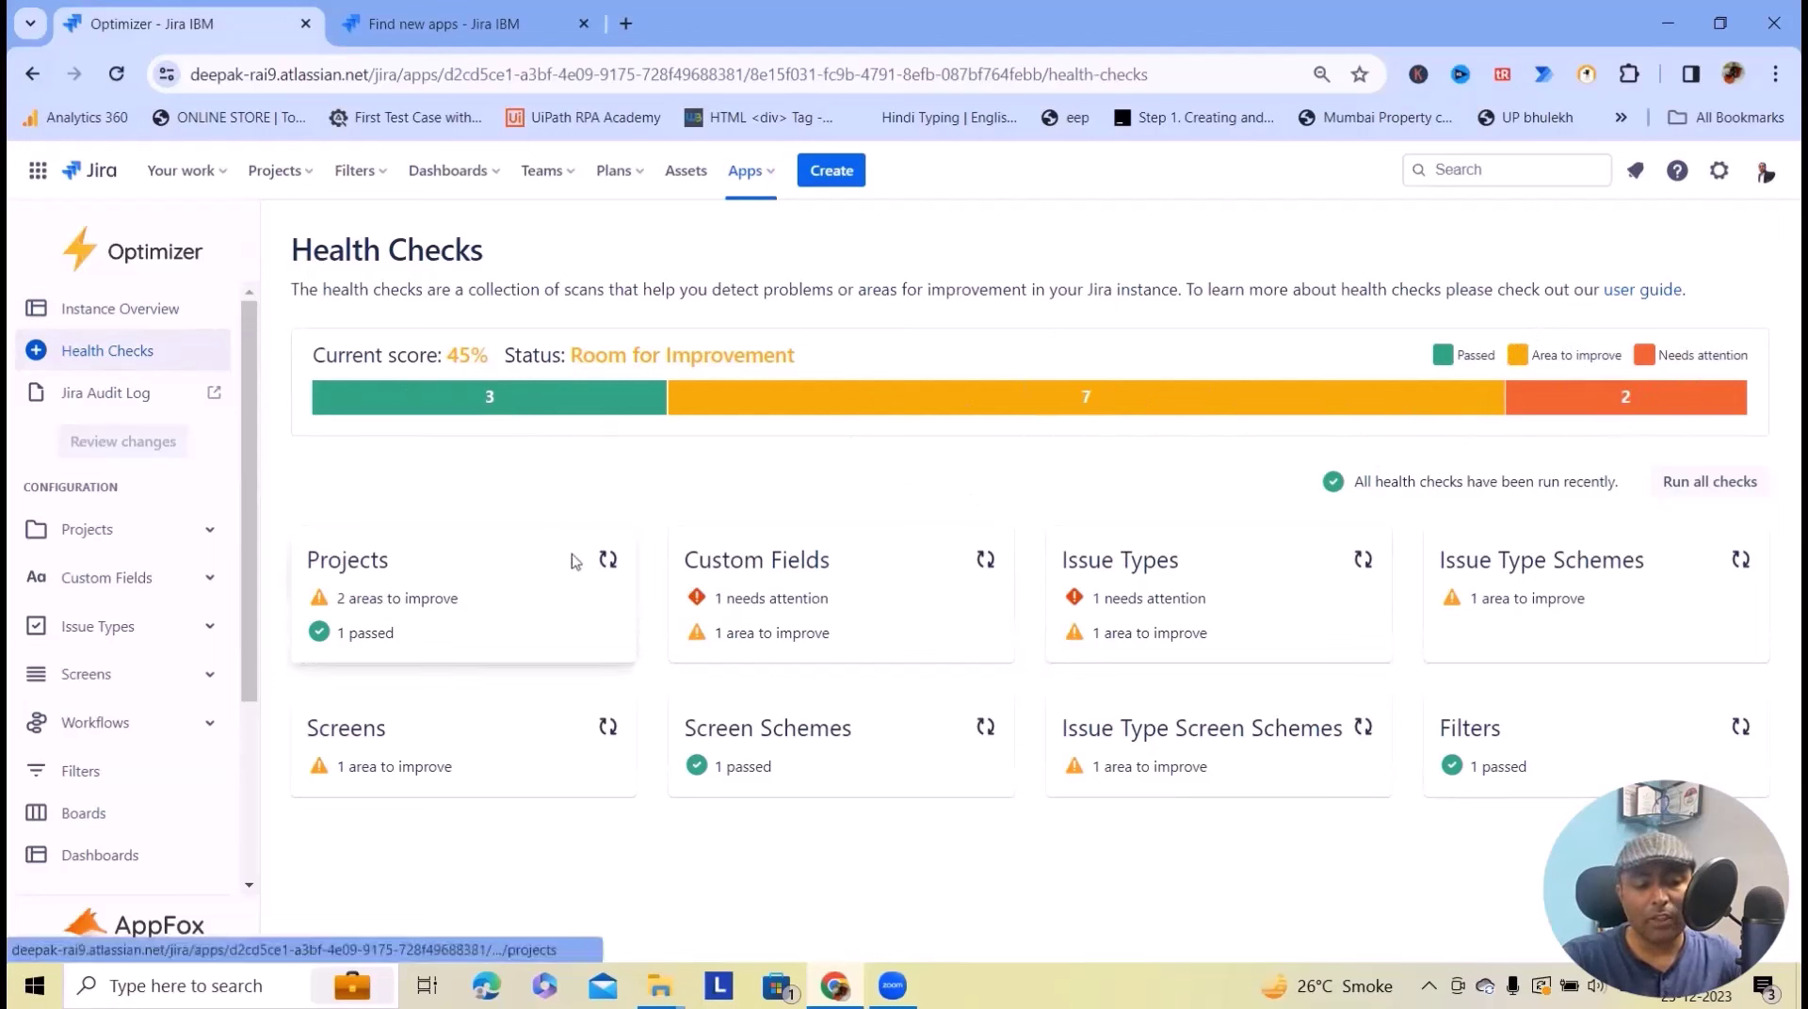
click(610, 562)
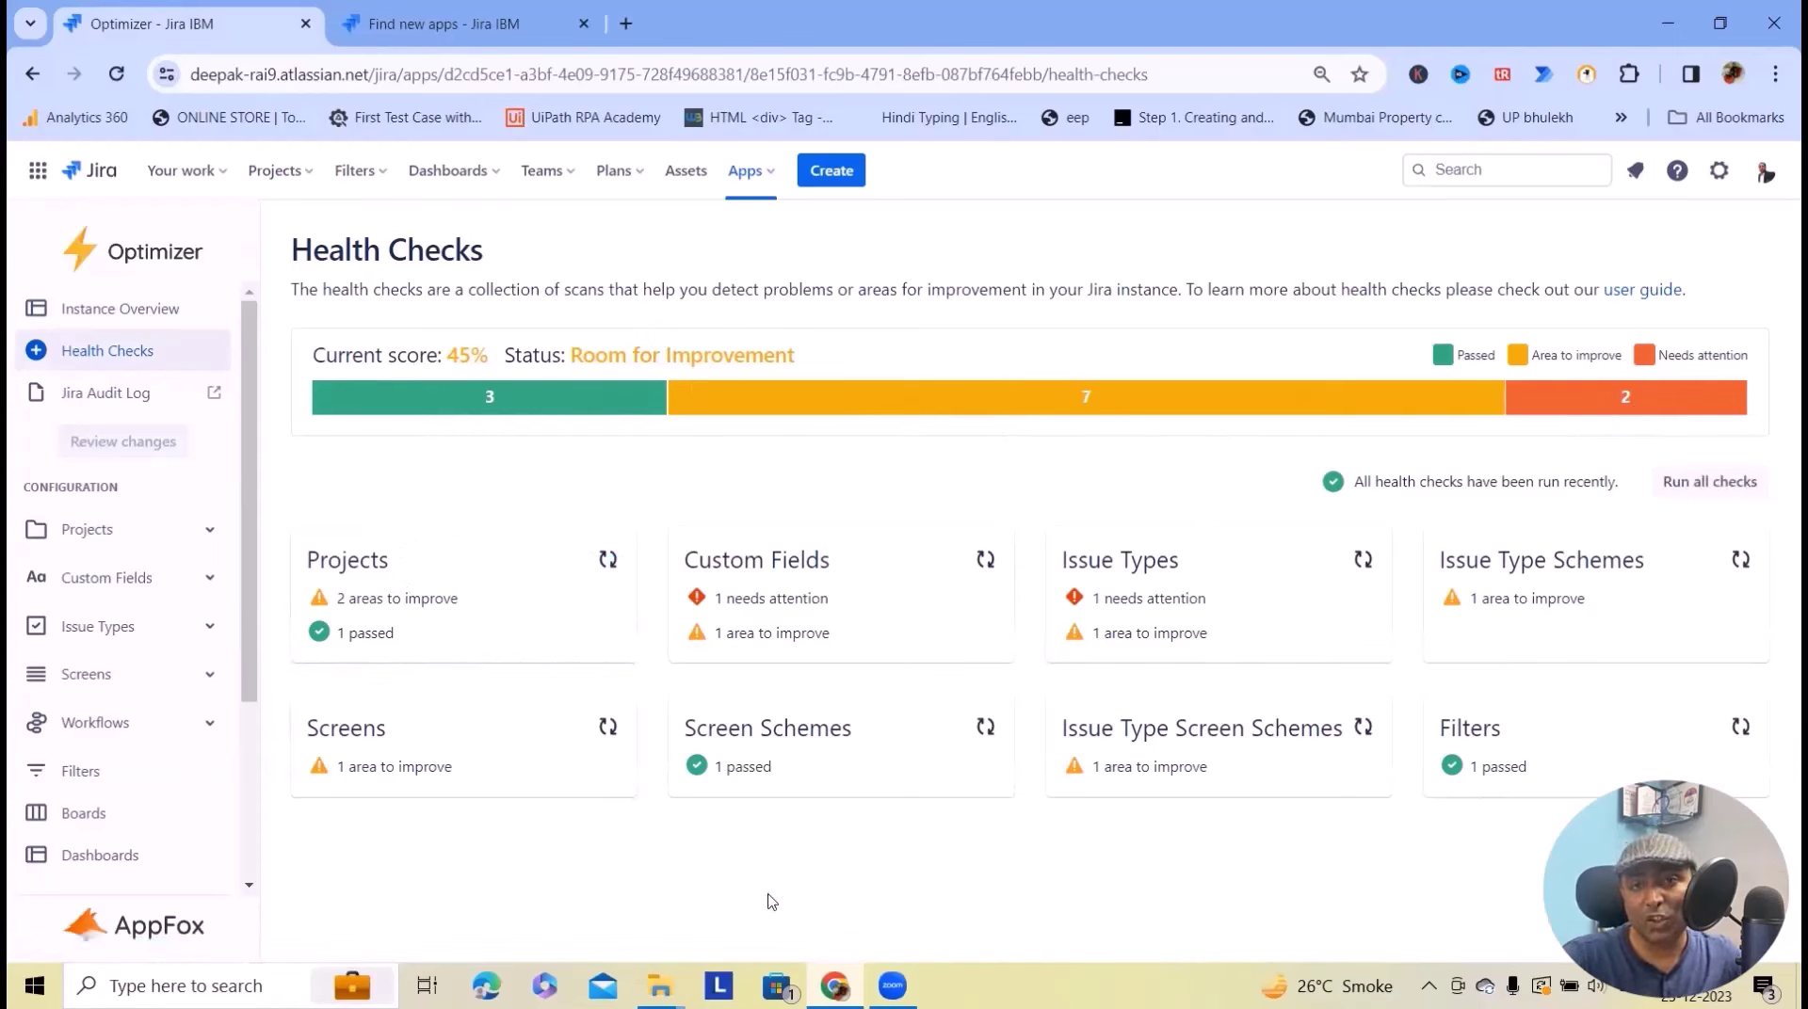
click(1720, 483)
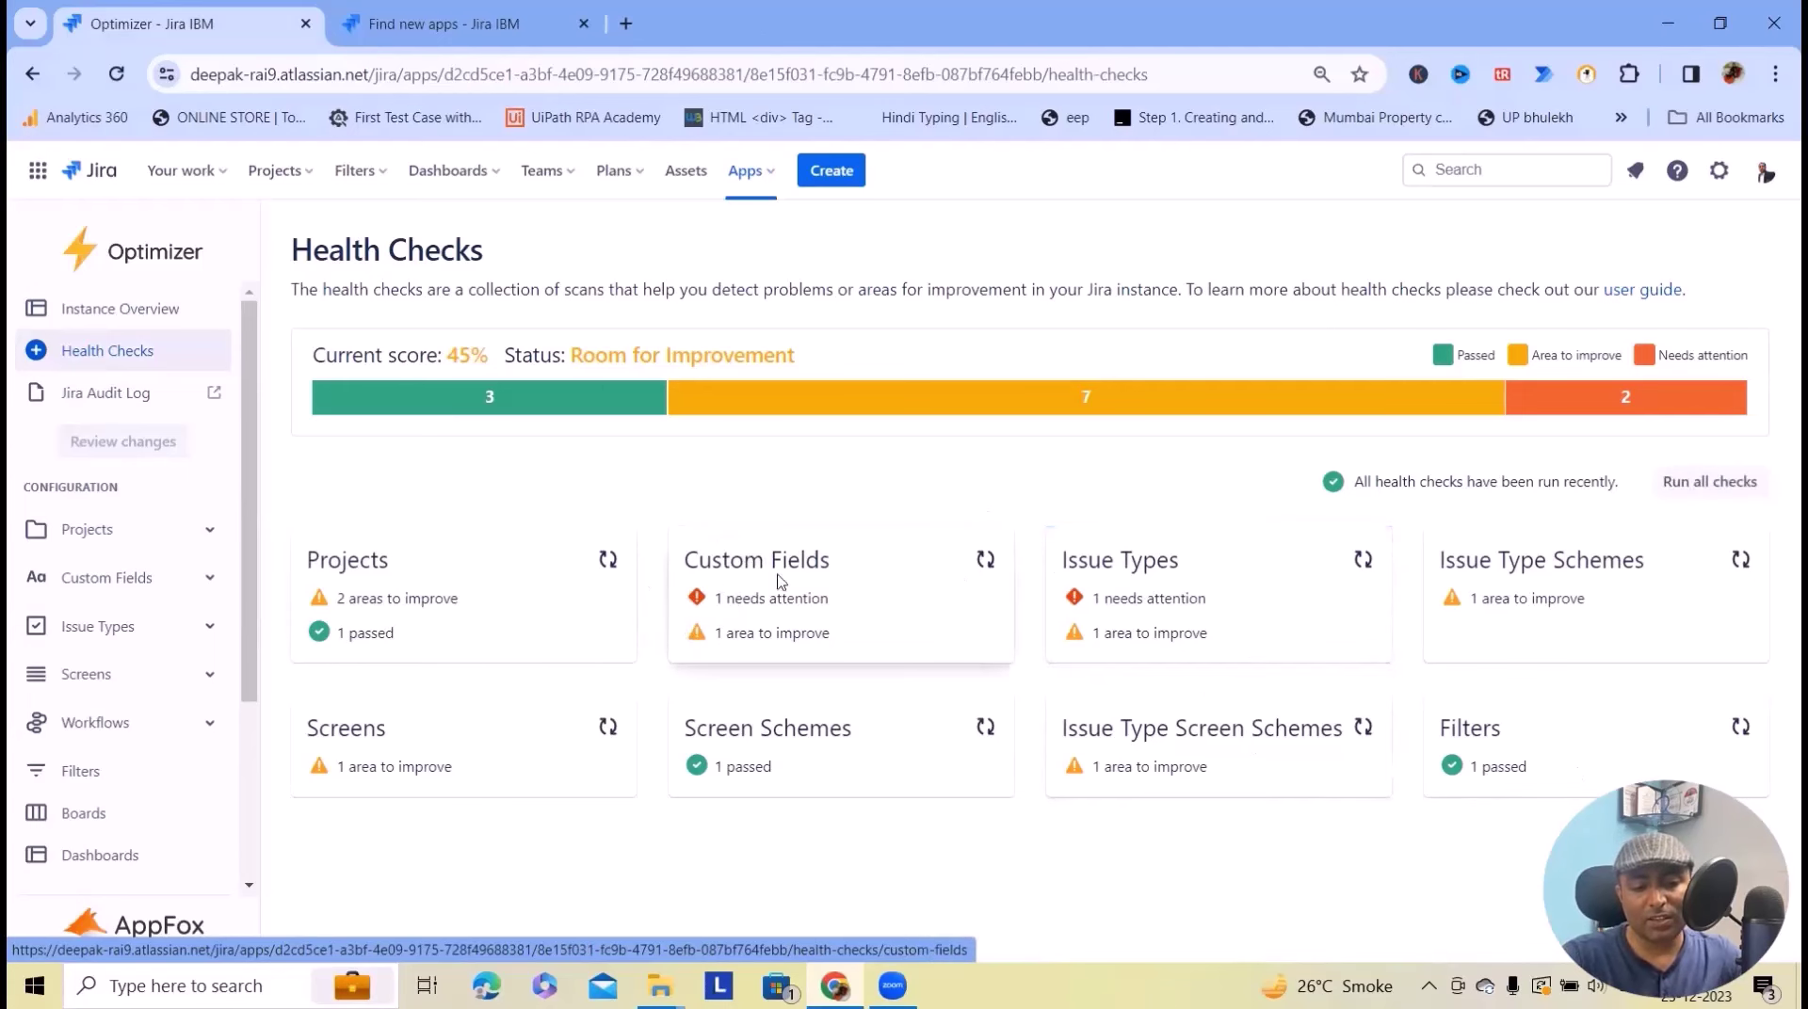
- Open the Projects health check, view its small or empty projects results and look across all the table's columns
click(359, 638)
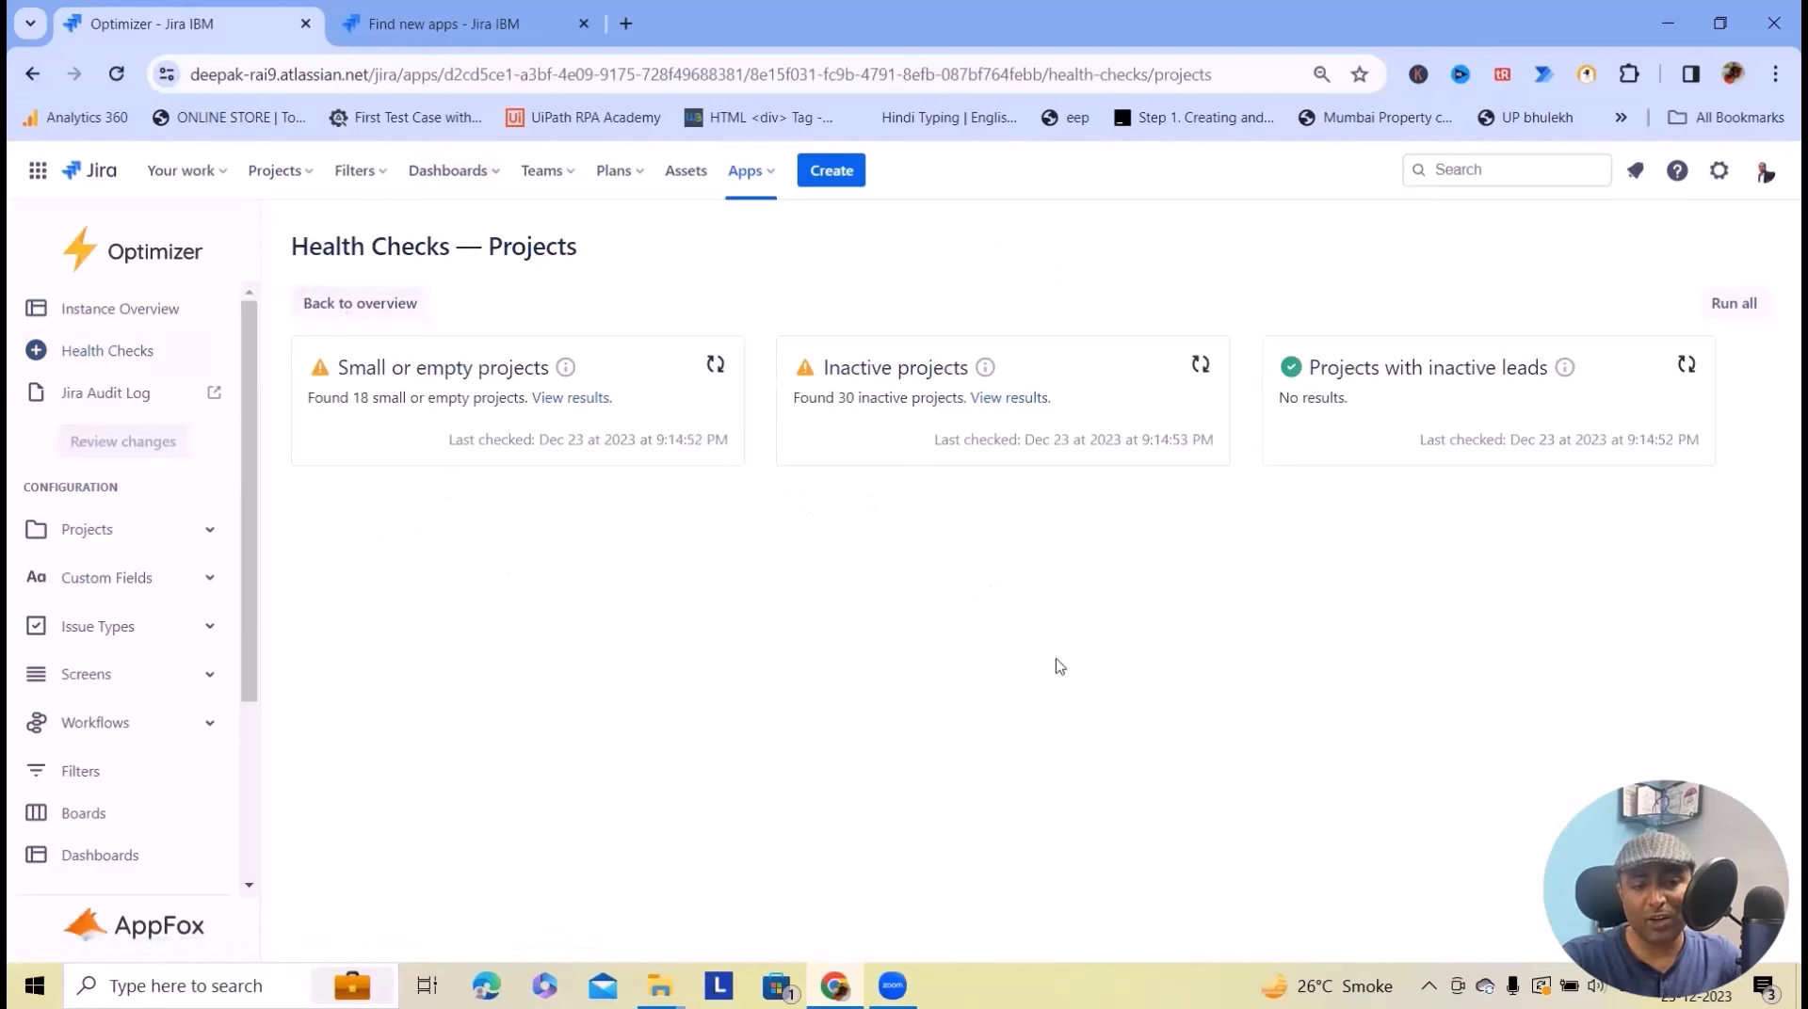
click(569, 398)
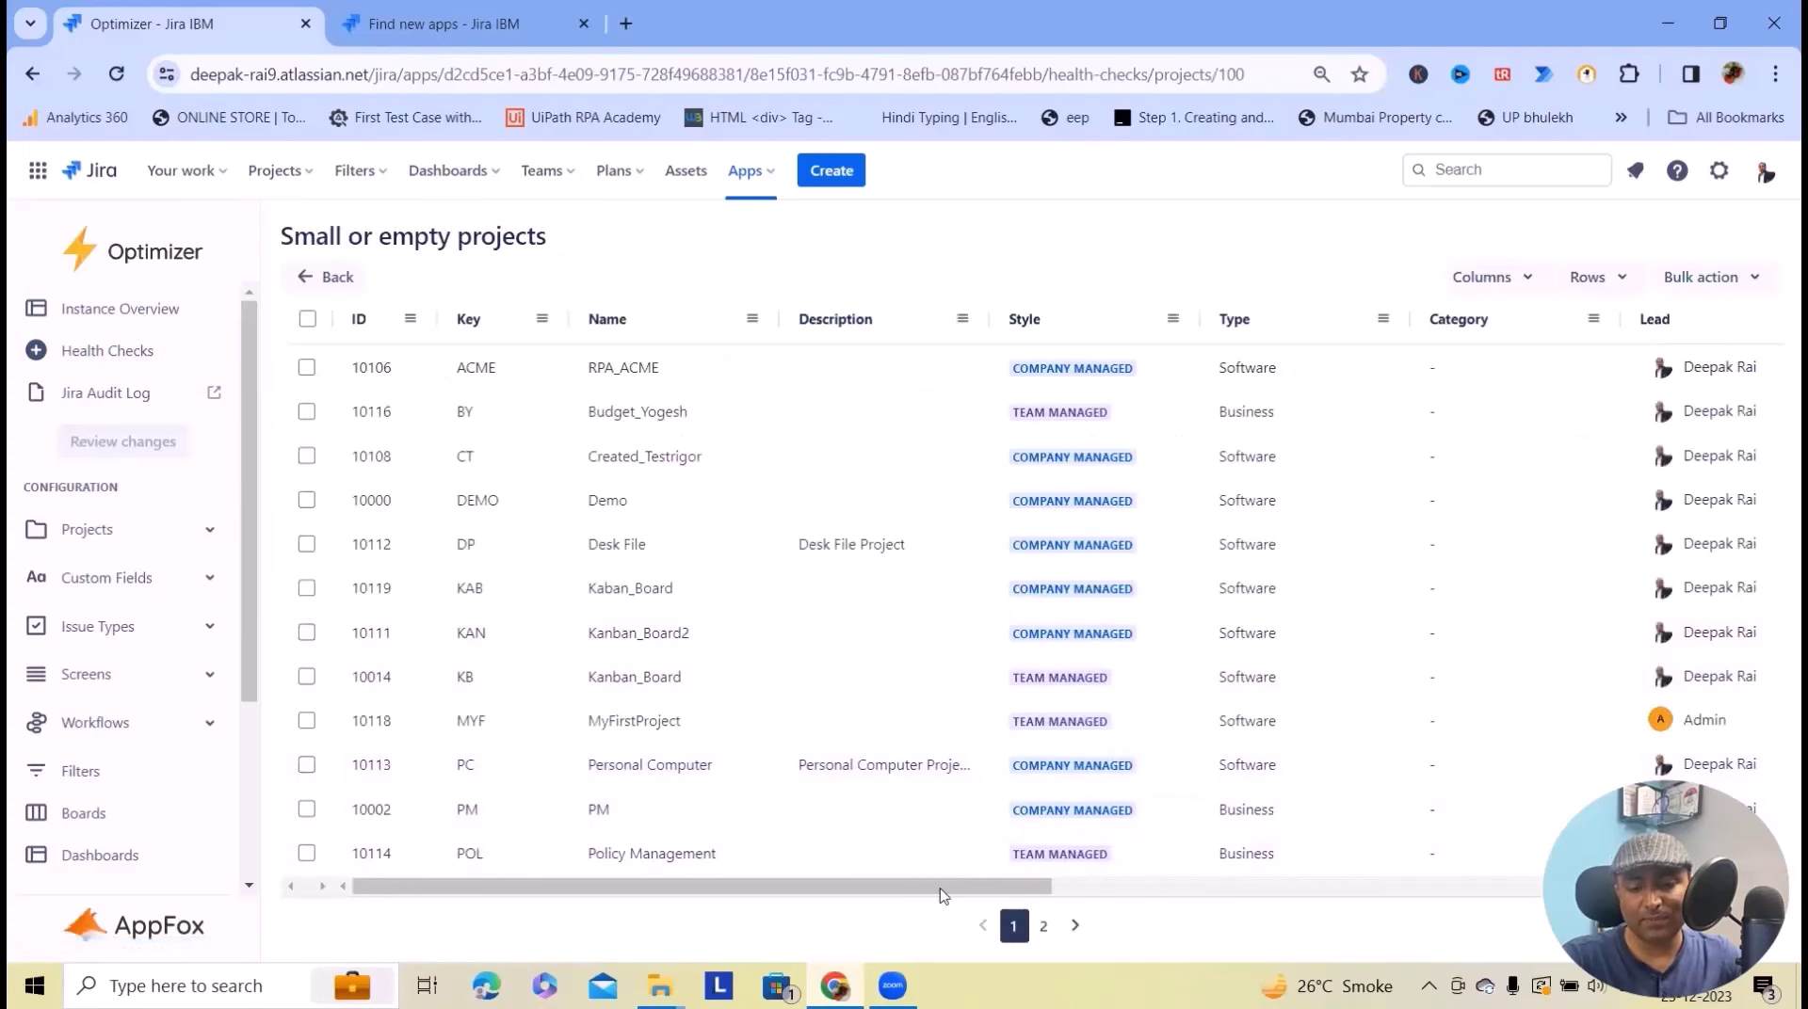
drag(941, 888, 1648, 889)
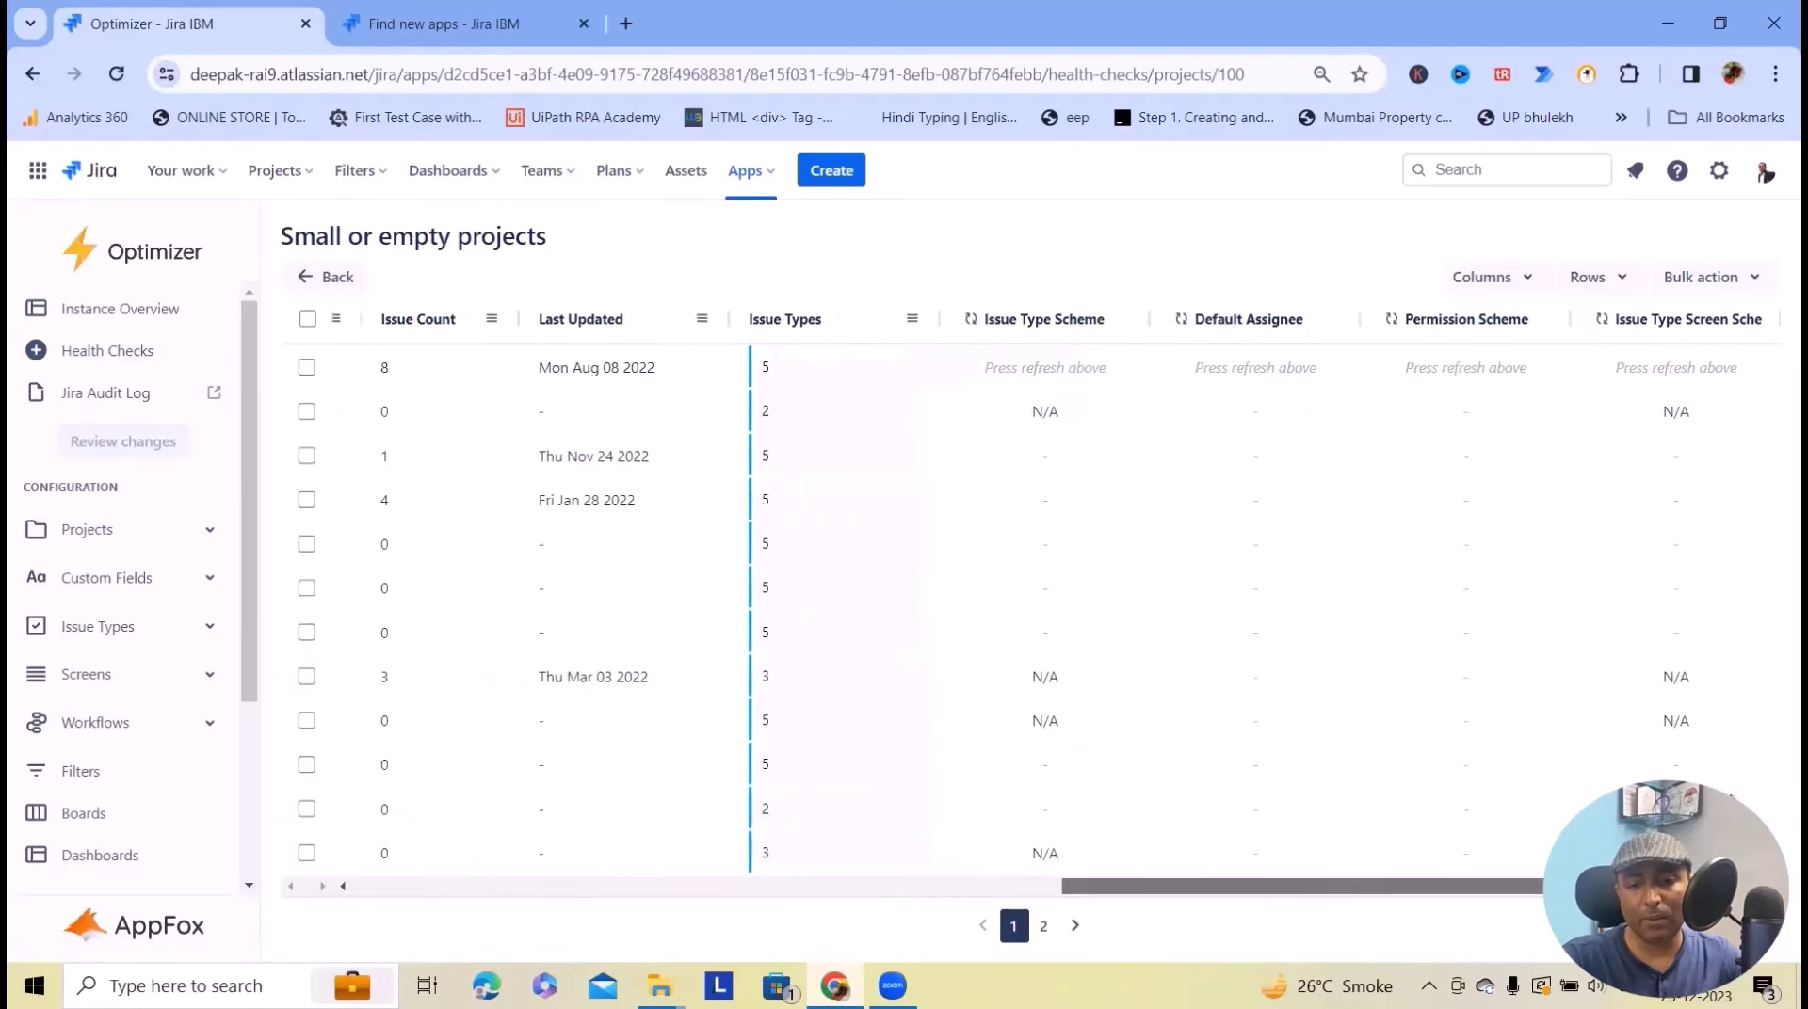
scroll(1404, 484, left, 10)
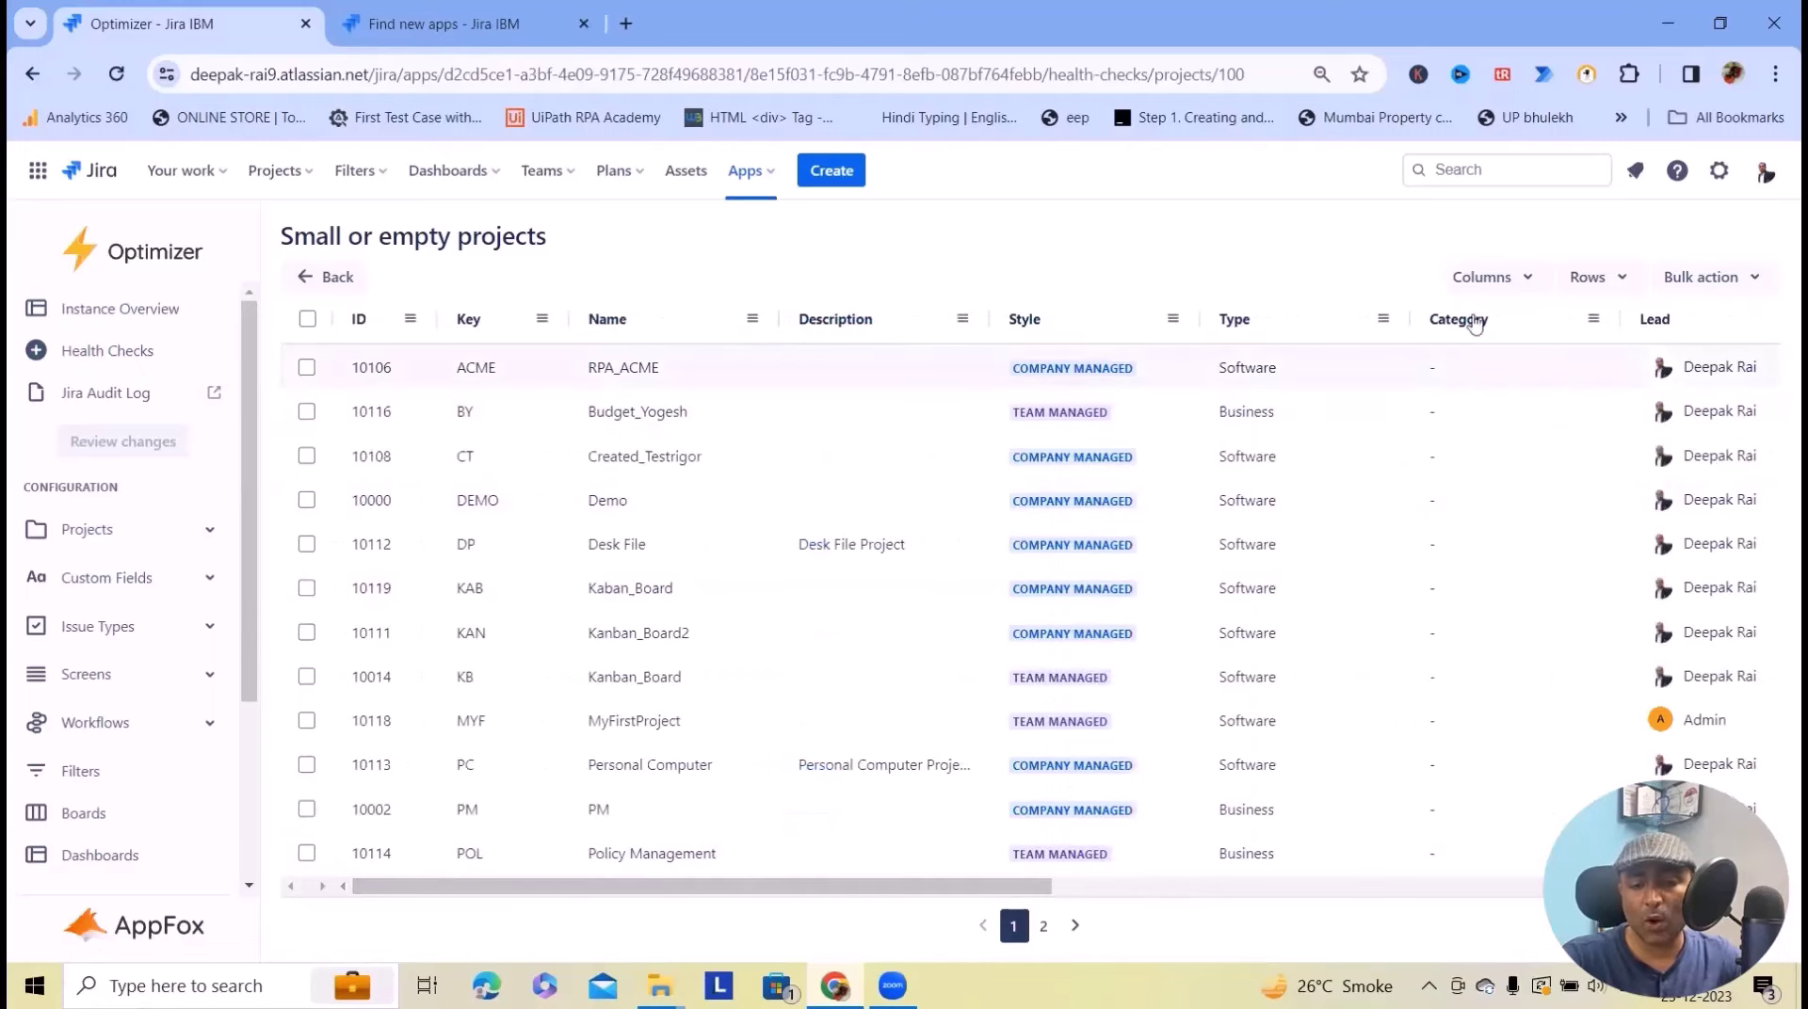
- Hide the Category, Lead, Issue Count and Last Updated columns in the small or empty projects table
click(1518, 278)
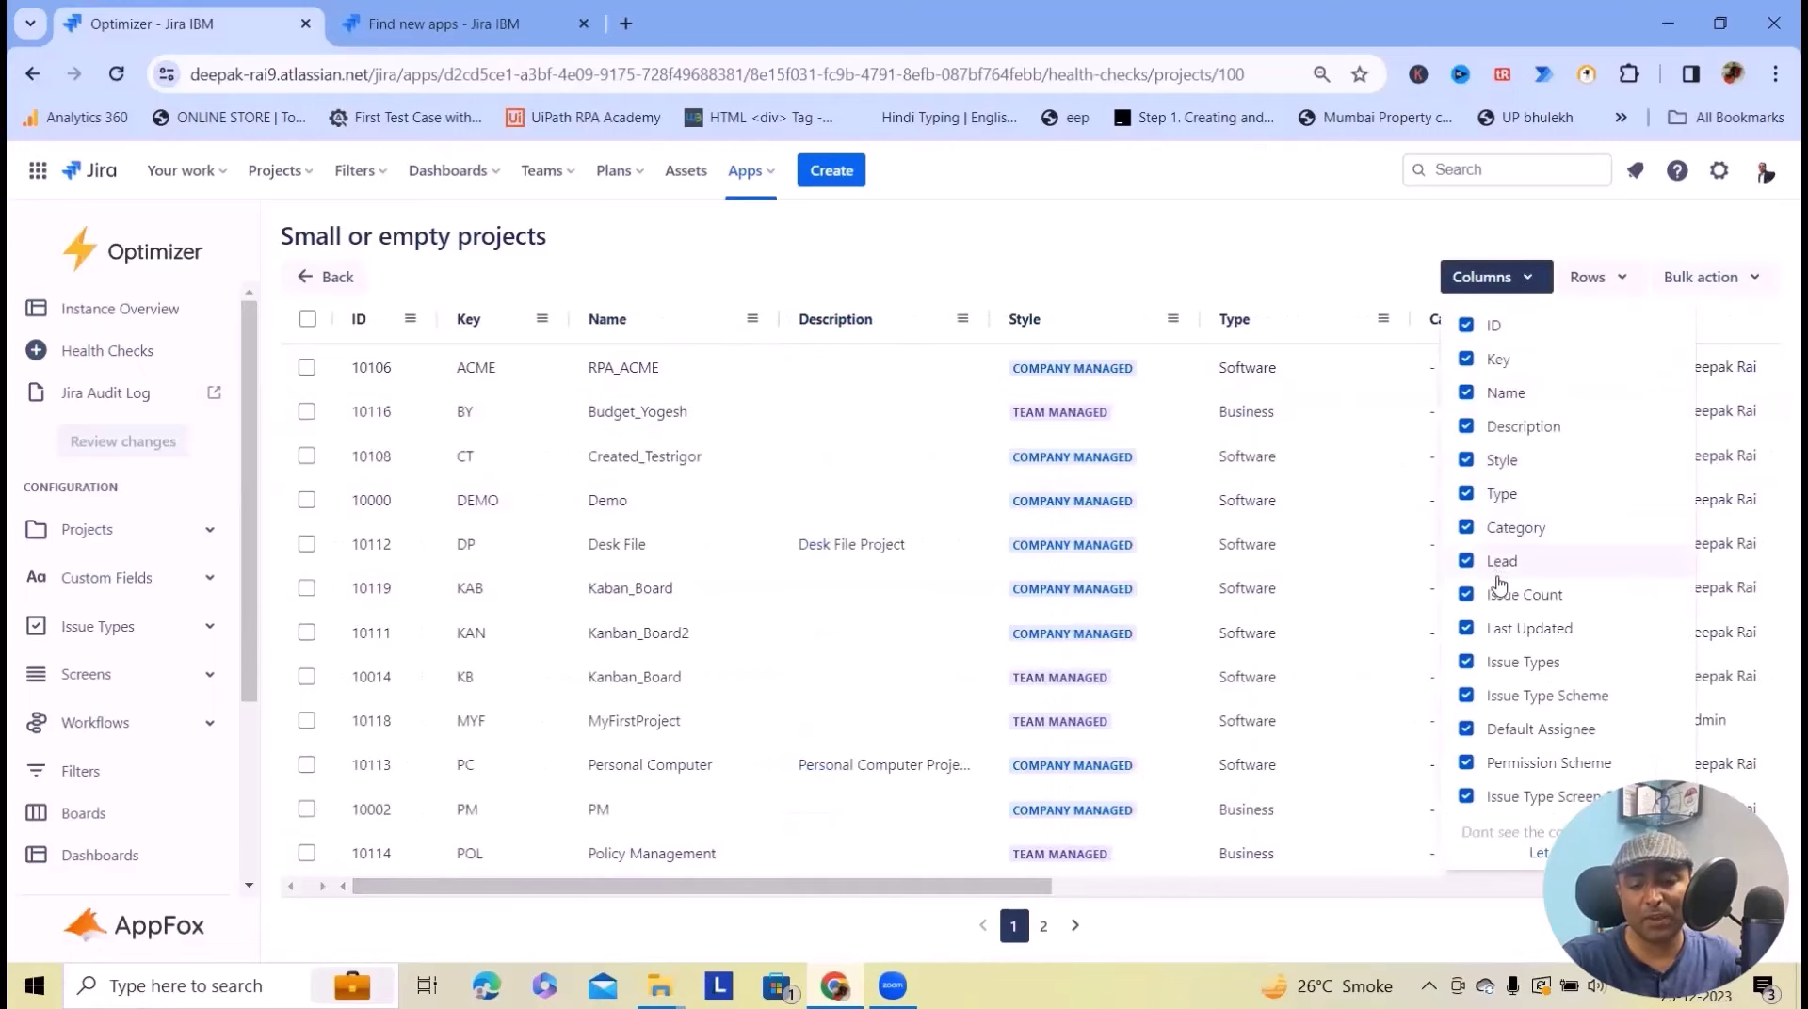
click(1488, 541)
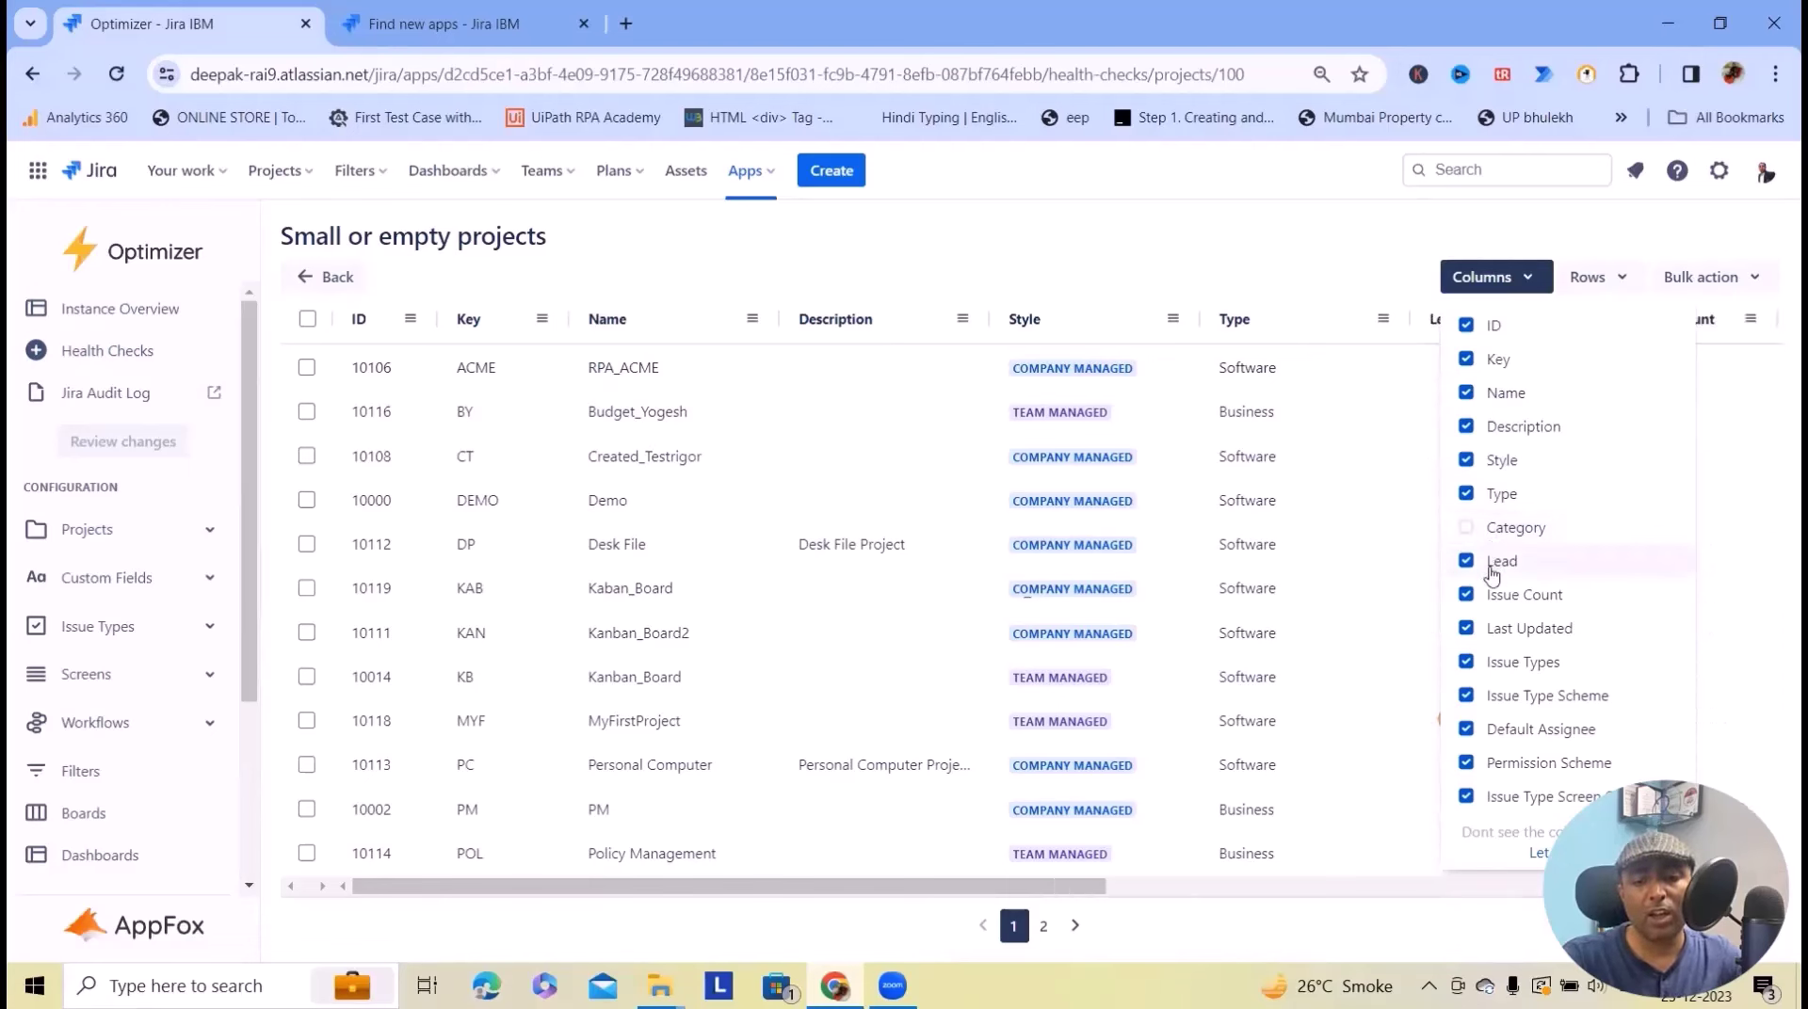
click(1493, 561)
click(1495, 595)
click(1499, 631)
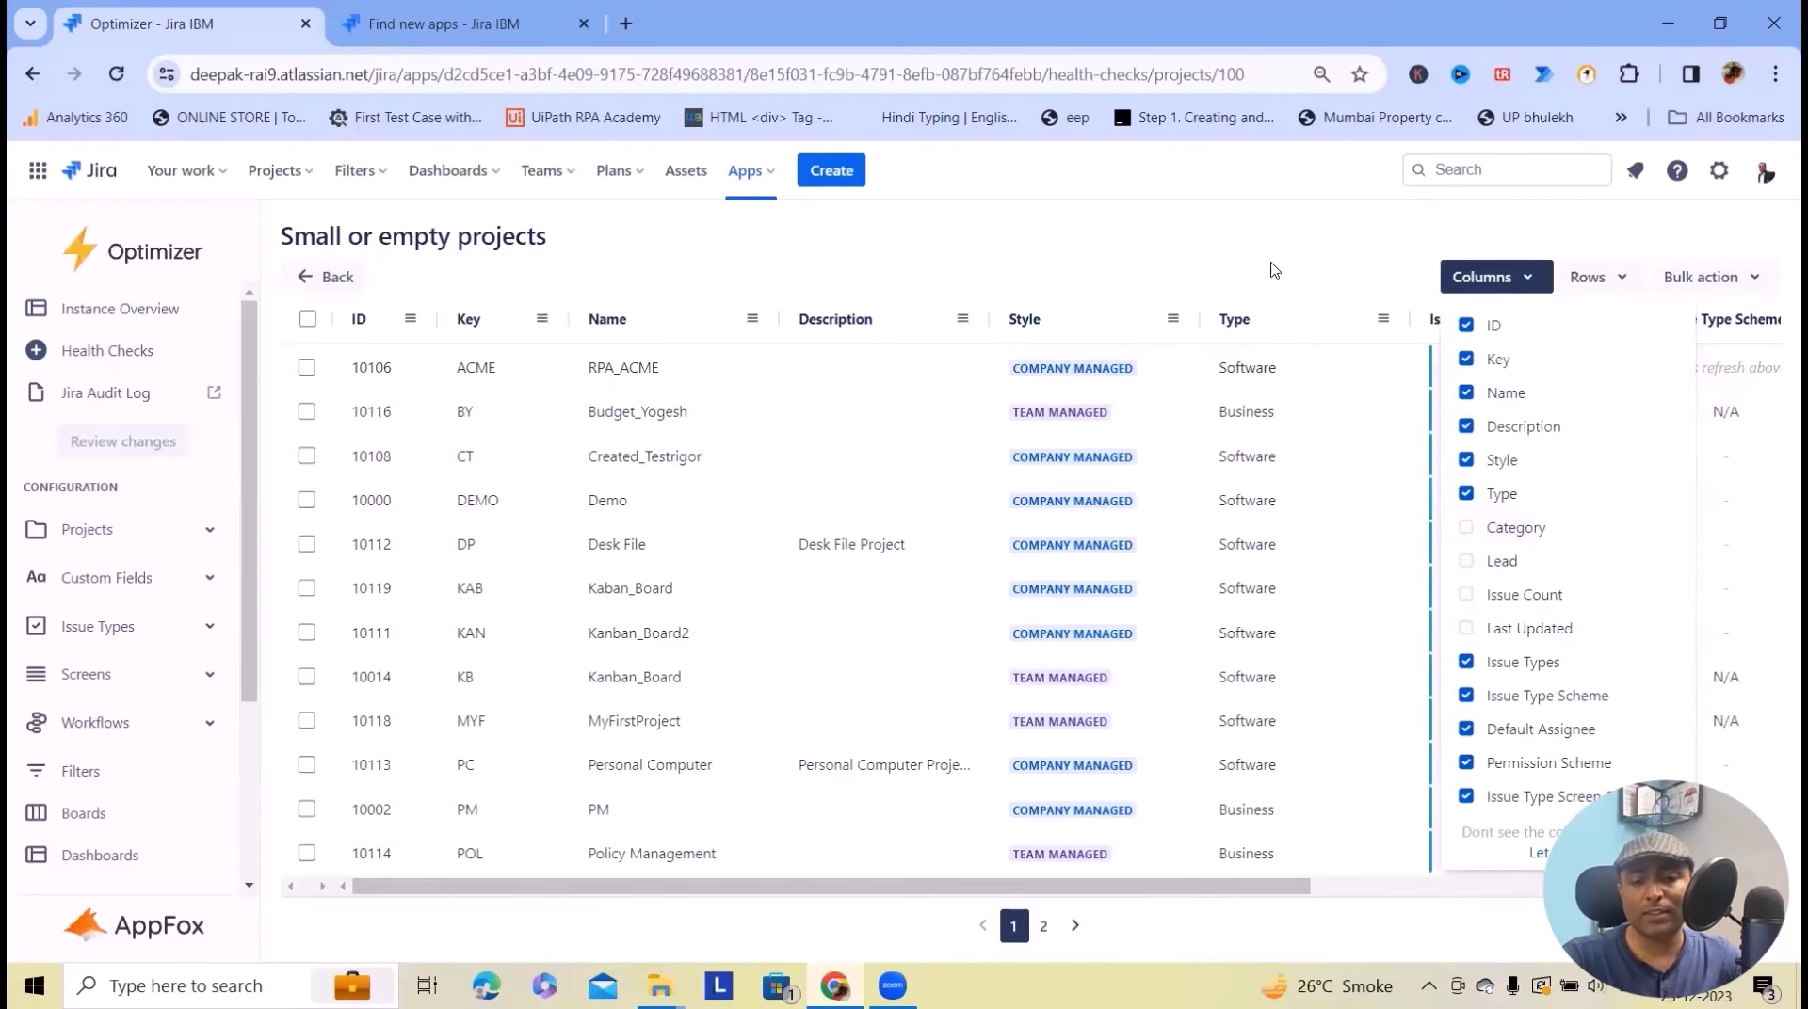
- Set the small or empty projects table to show 100 rows and look through the longer list
click(1600, 282)
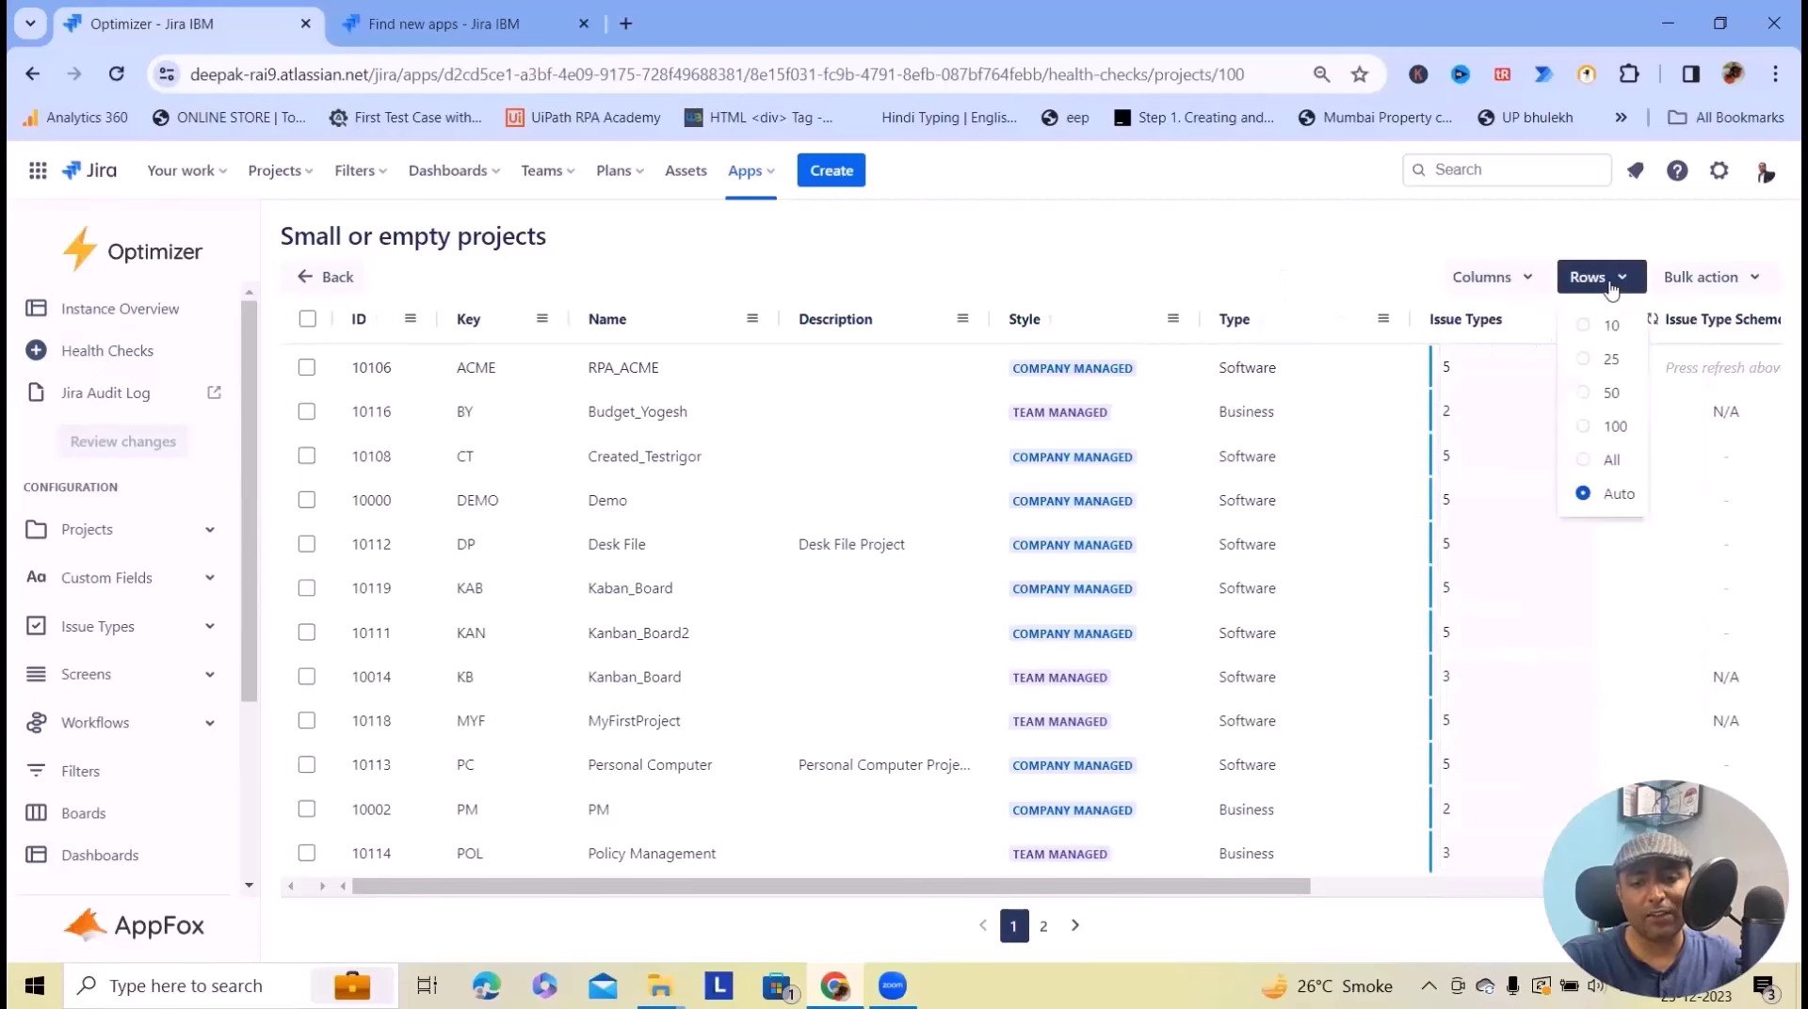
click(1606, 433)
scroll(1356, 676, down, 3)
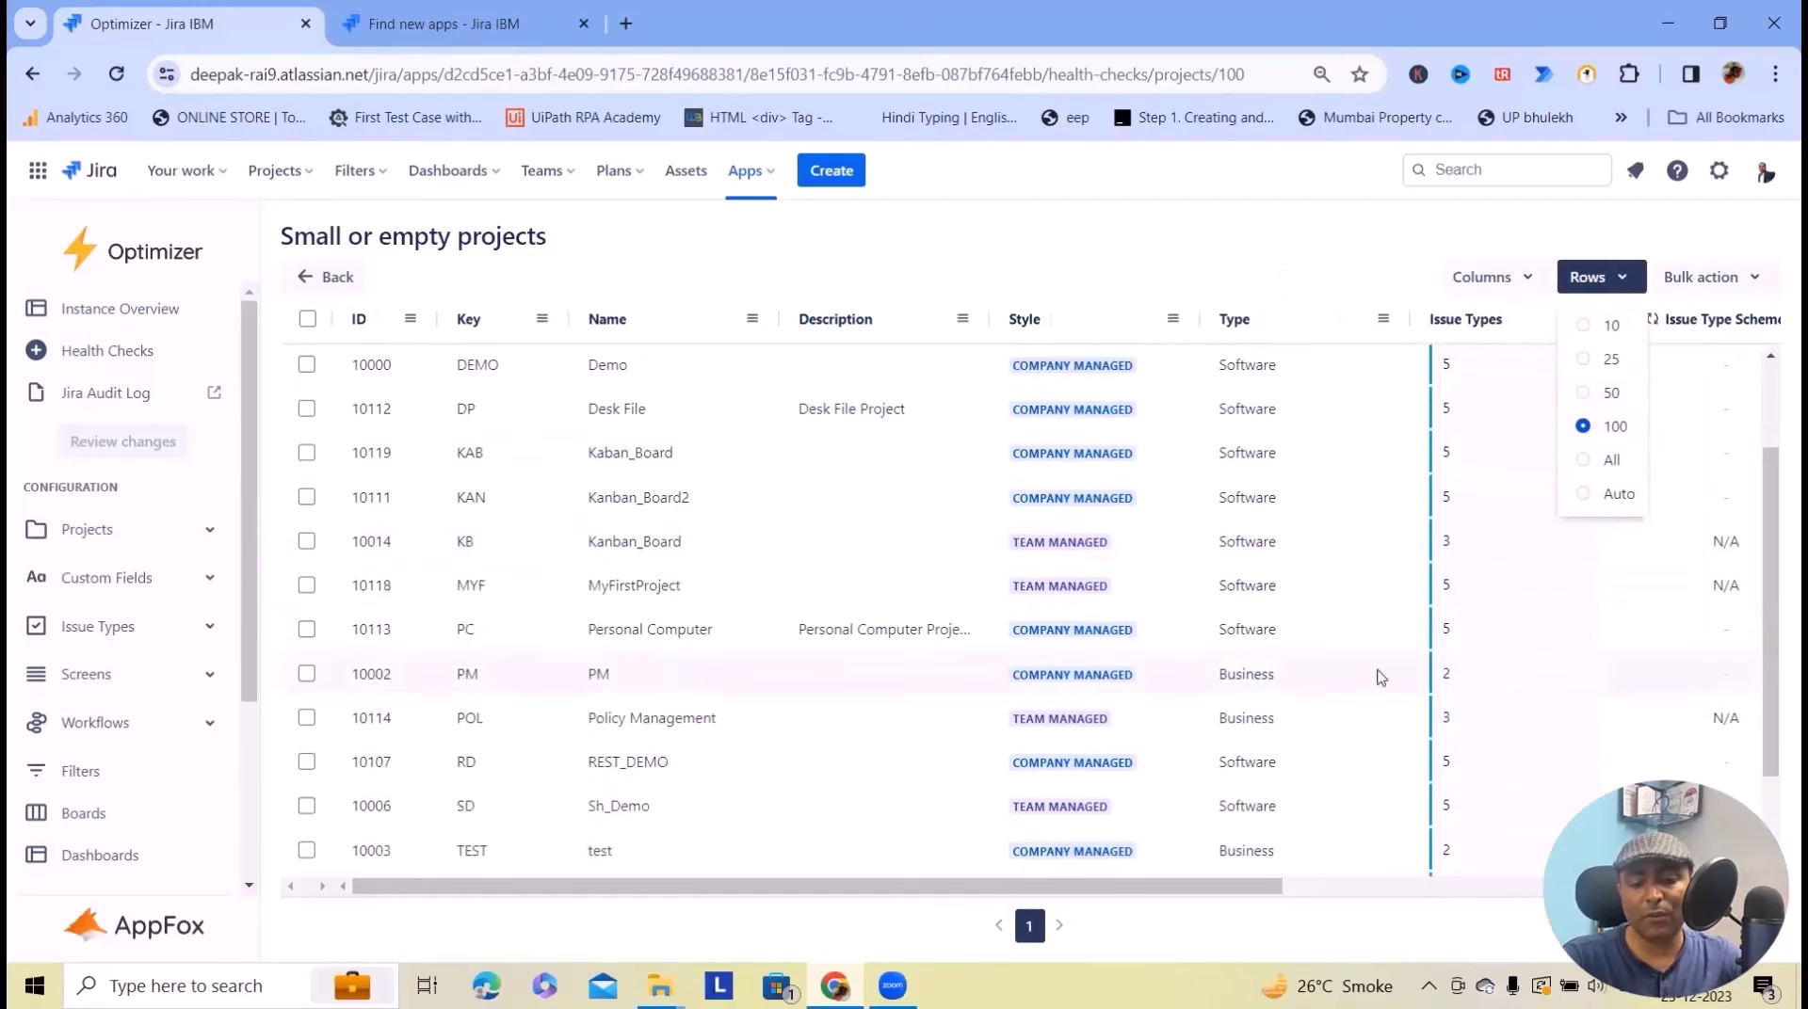
scroll(1566, 513, up, 2)
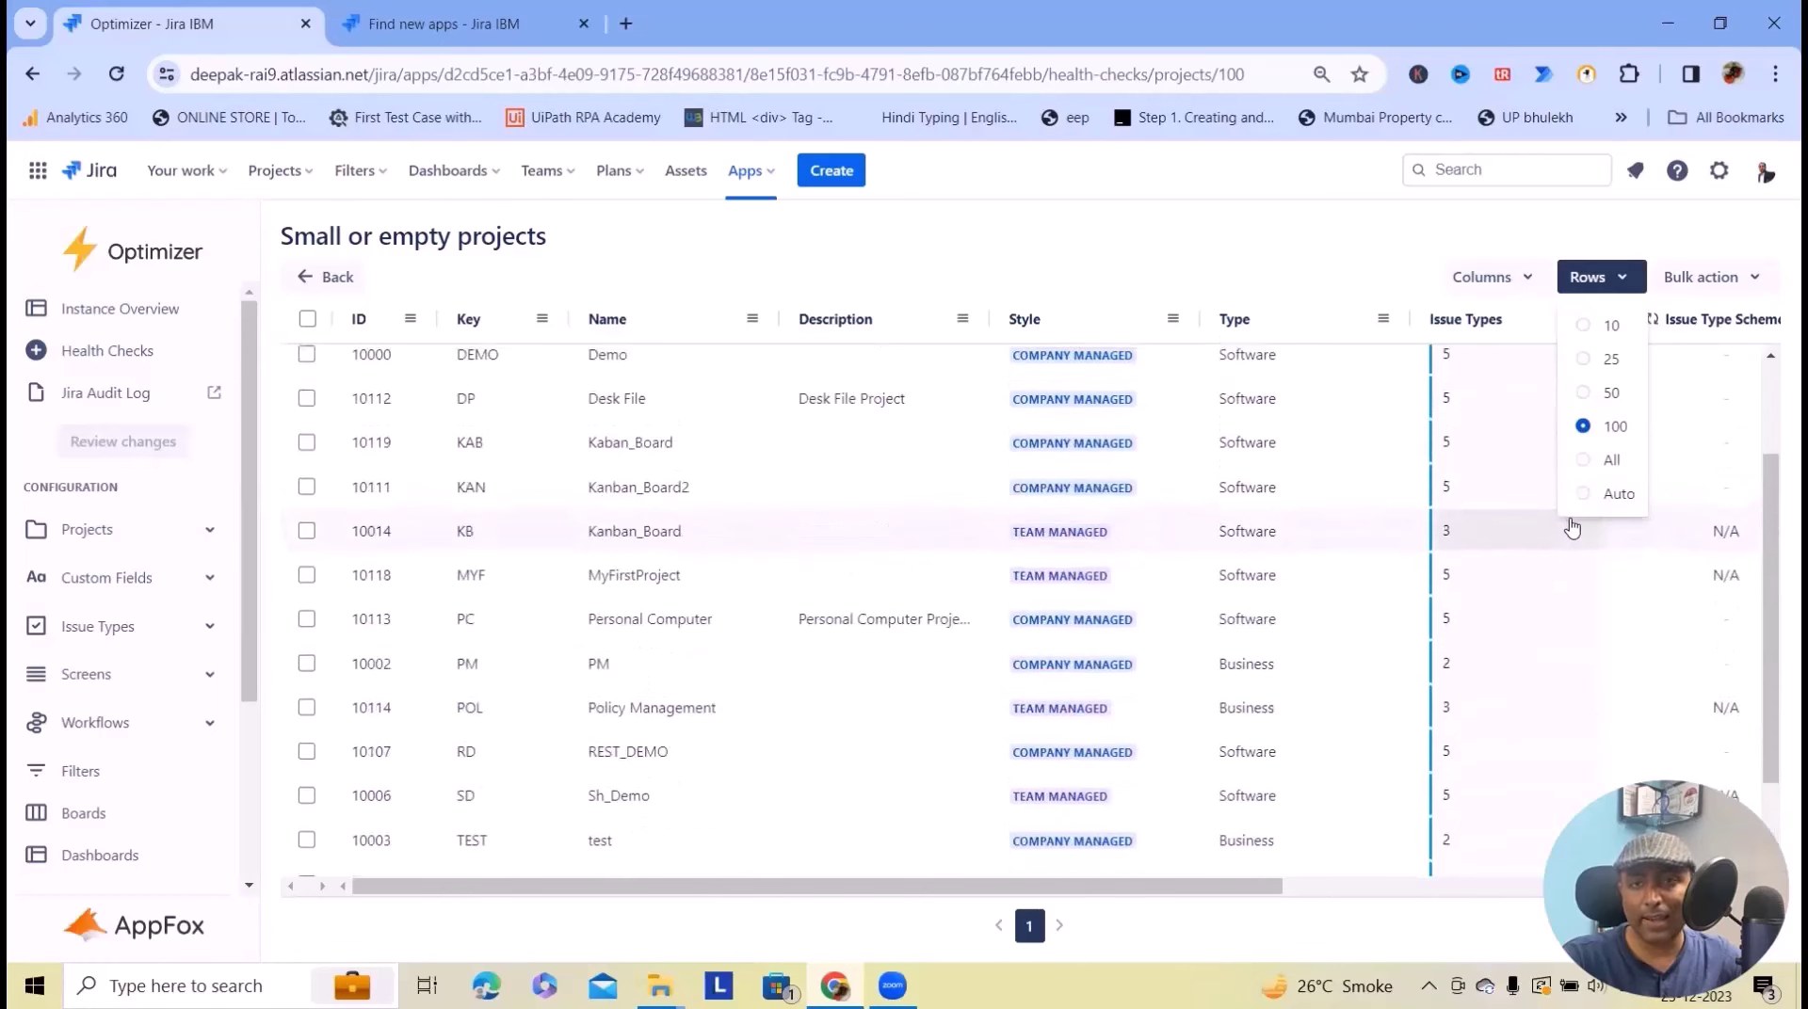
click(1568, 375)
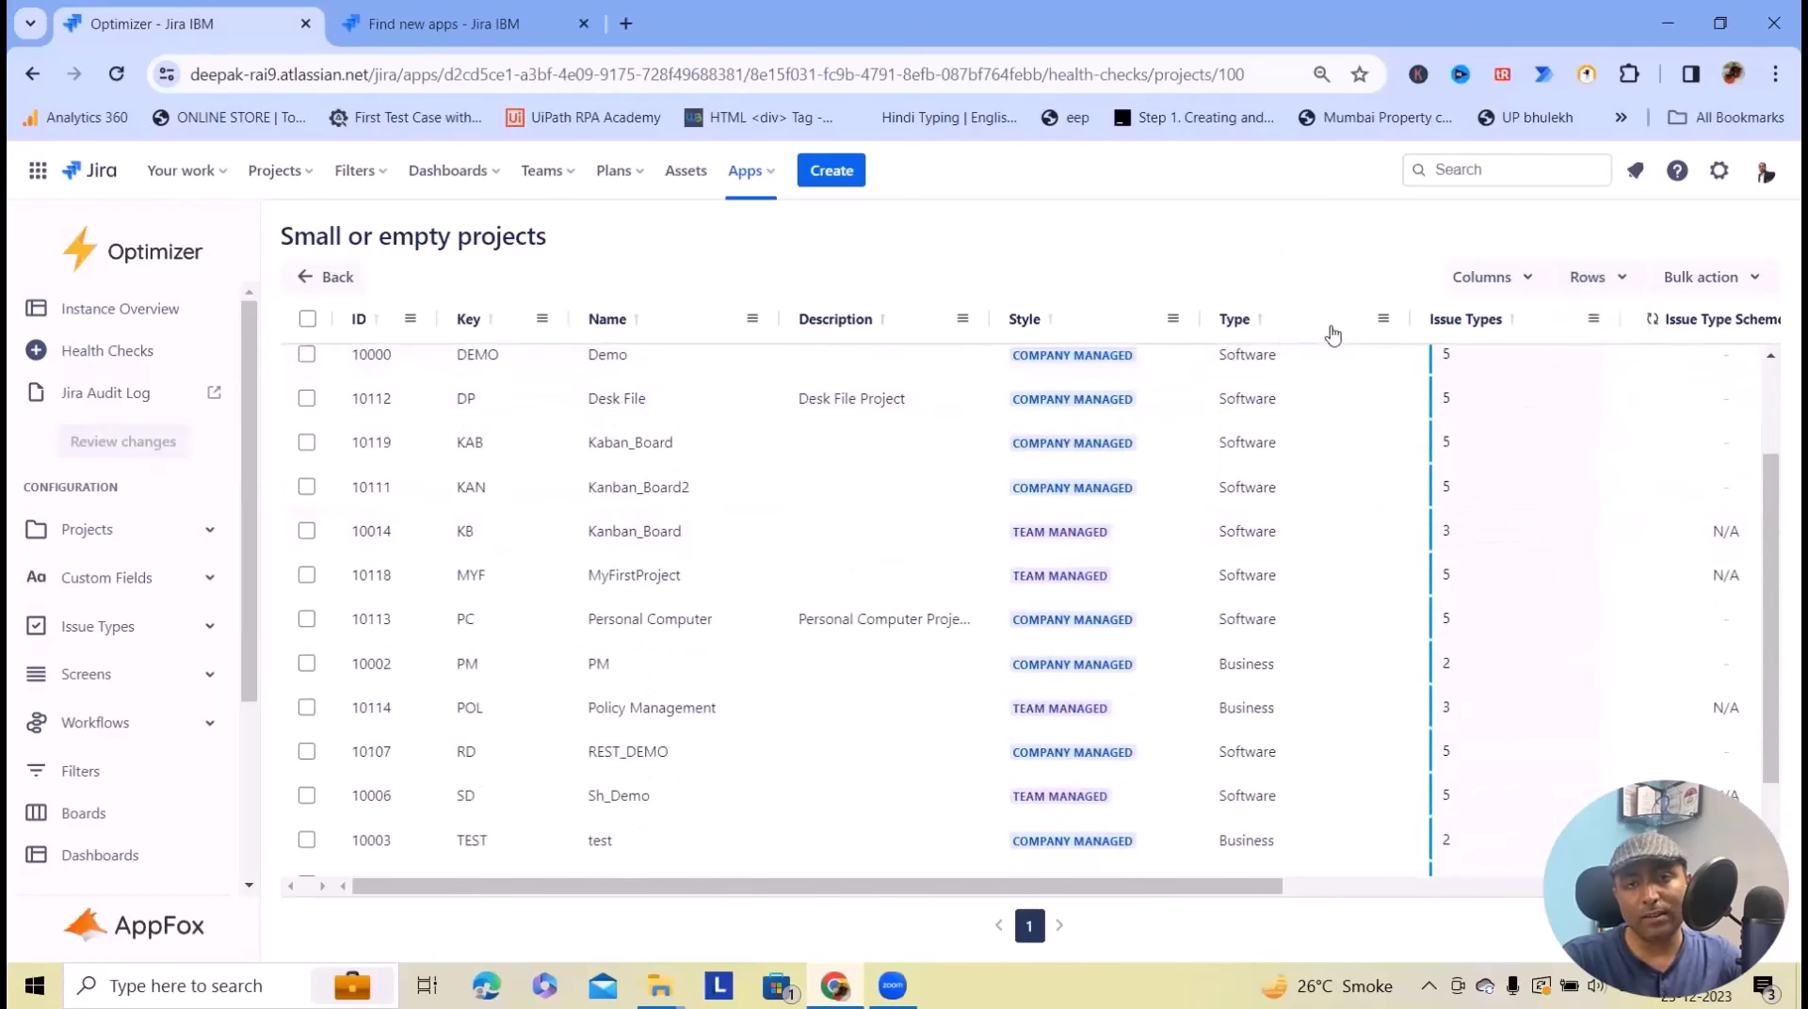
- Return to the Health Checks overview, view the trashed and archived projects under Configuration, and open the active projects list
click(94, 353)
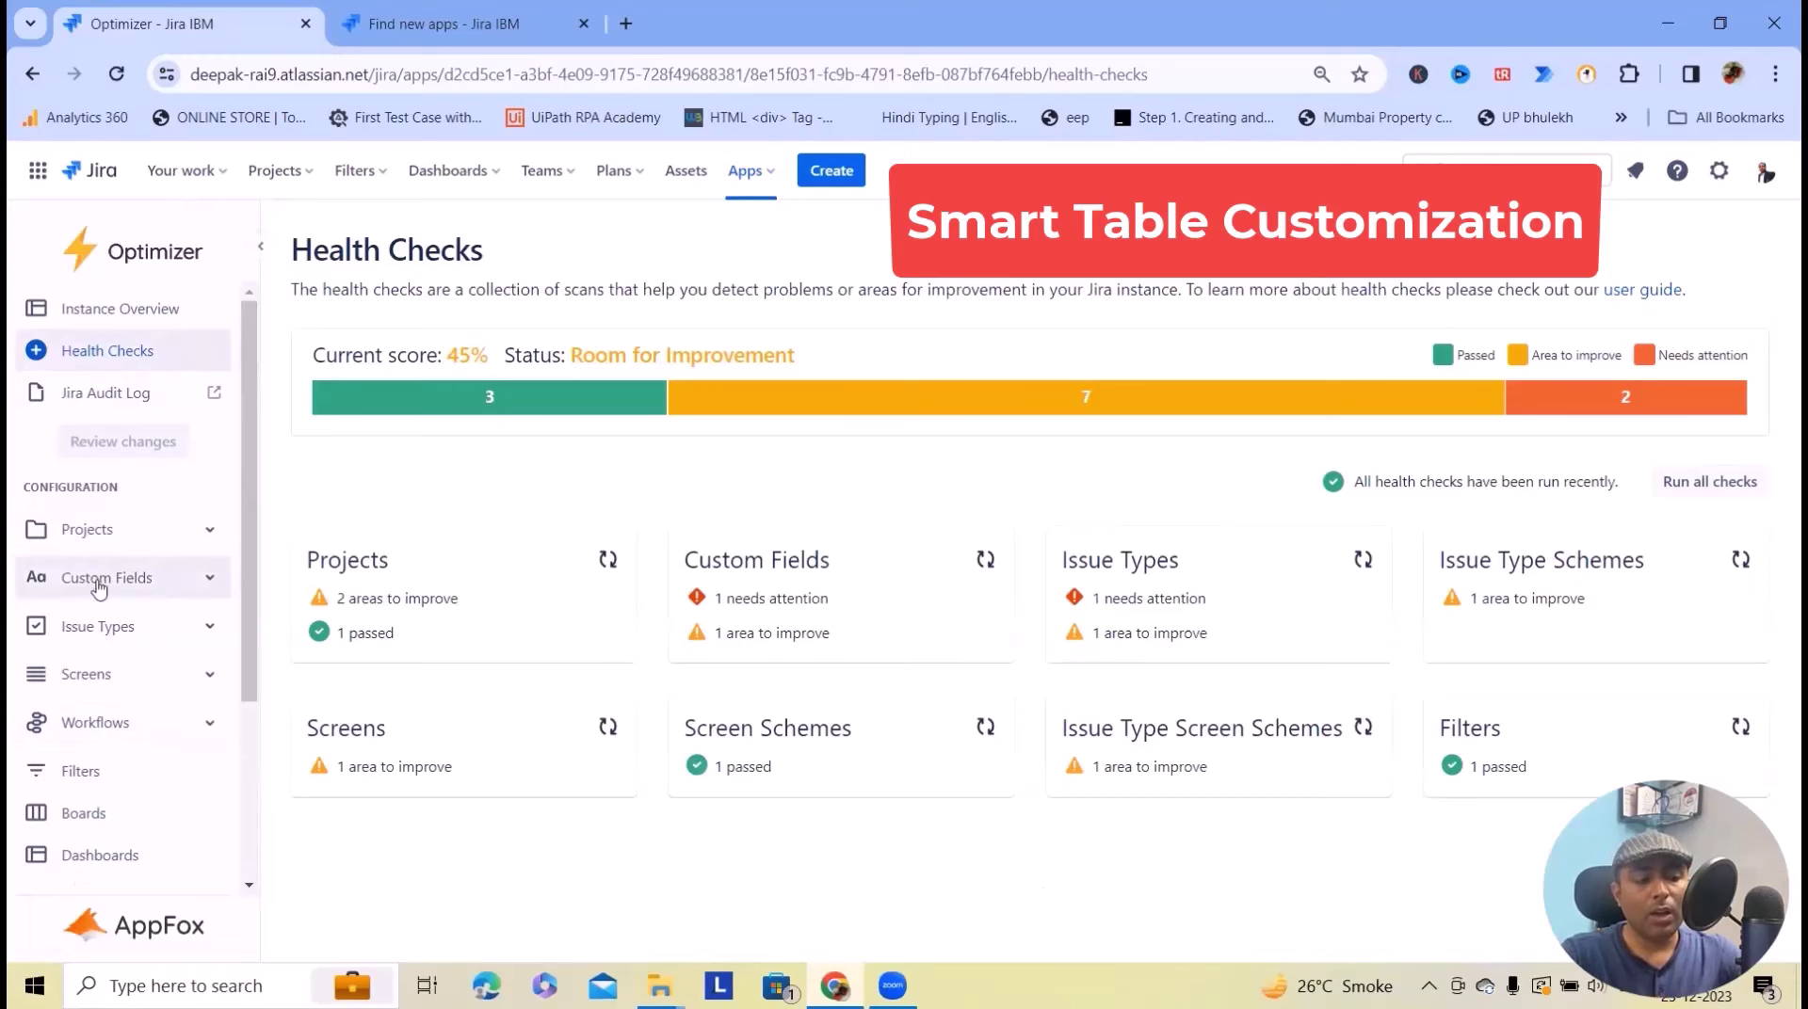
click(198, 541)
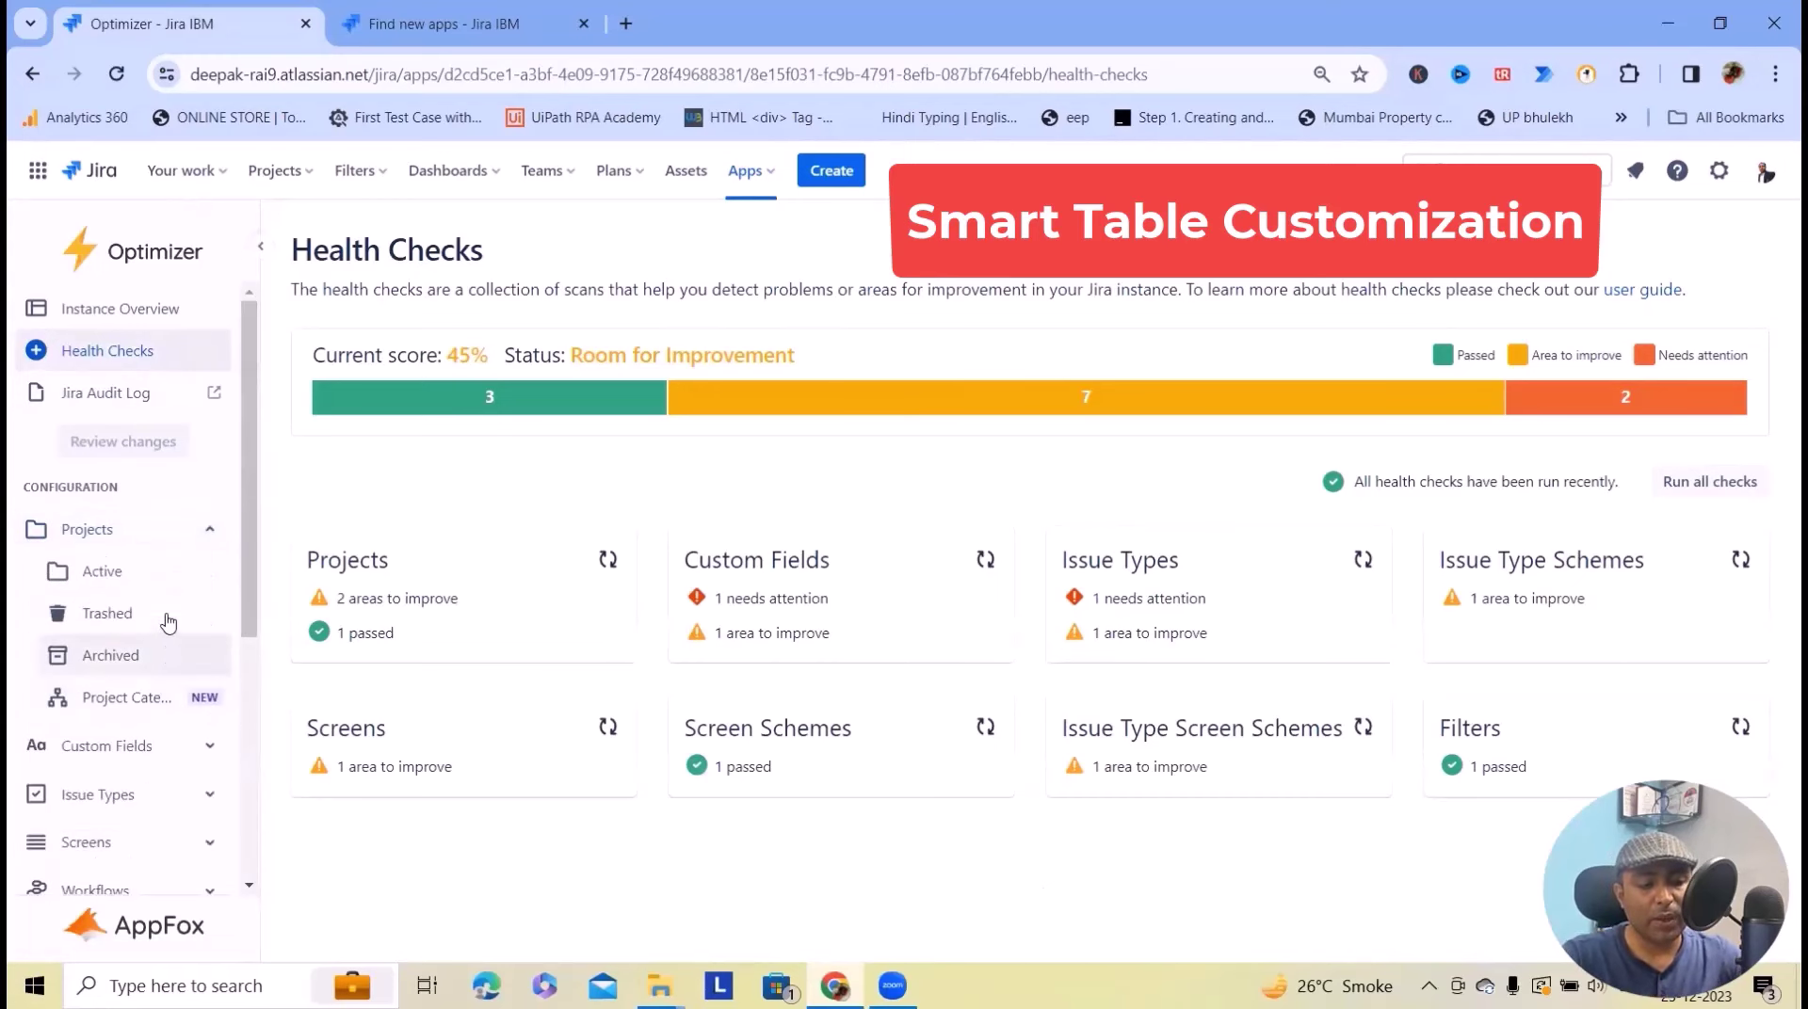
click(115, 588)
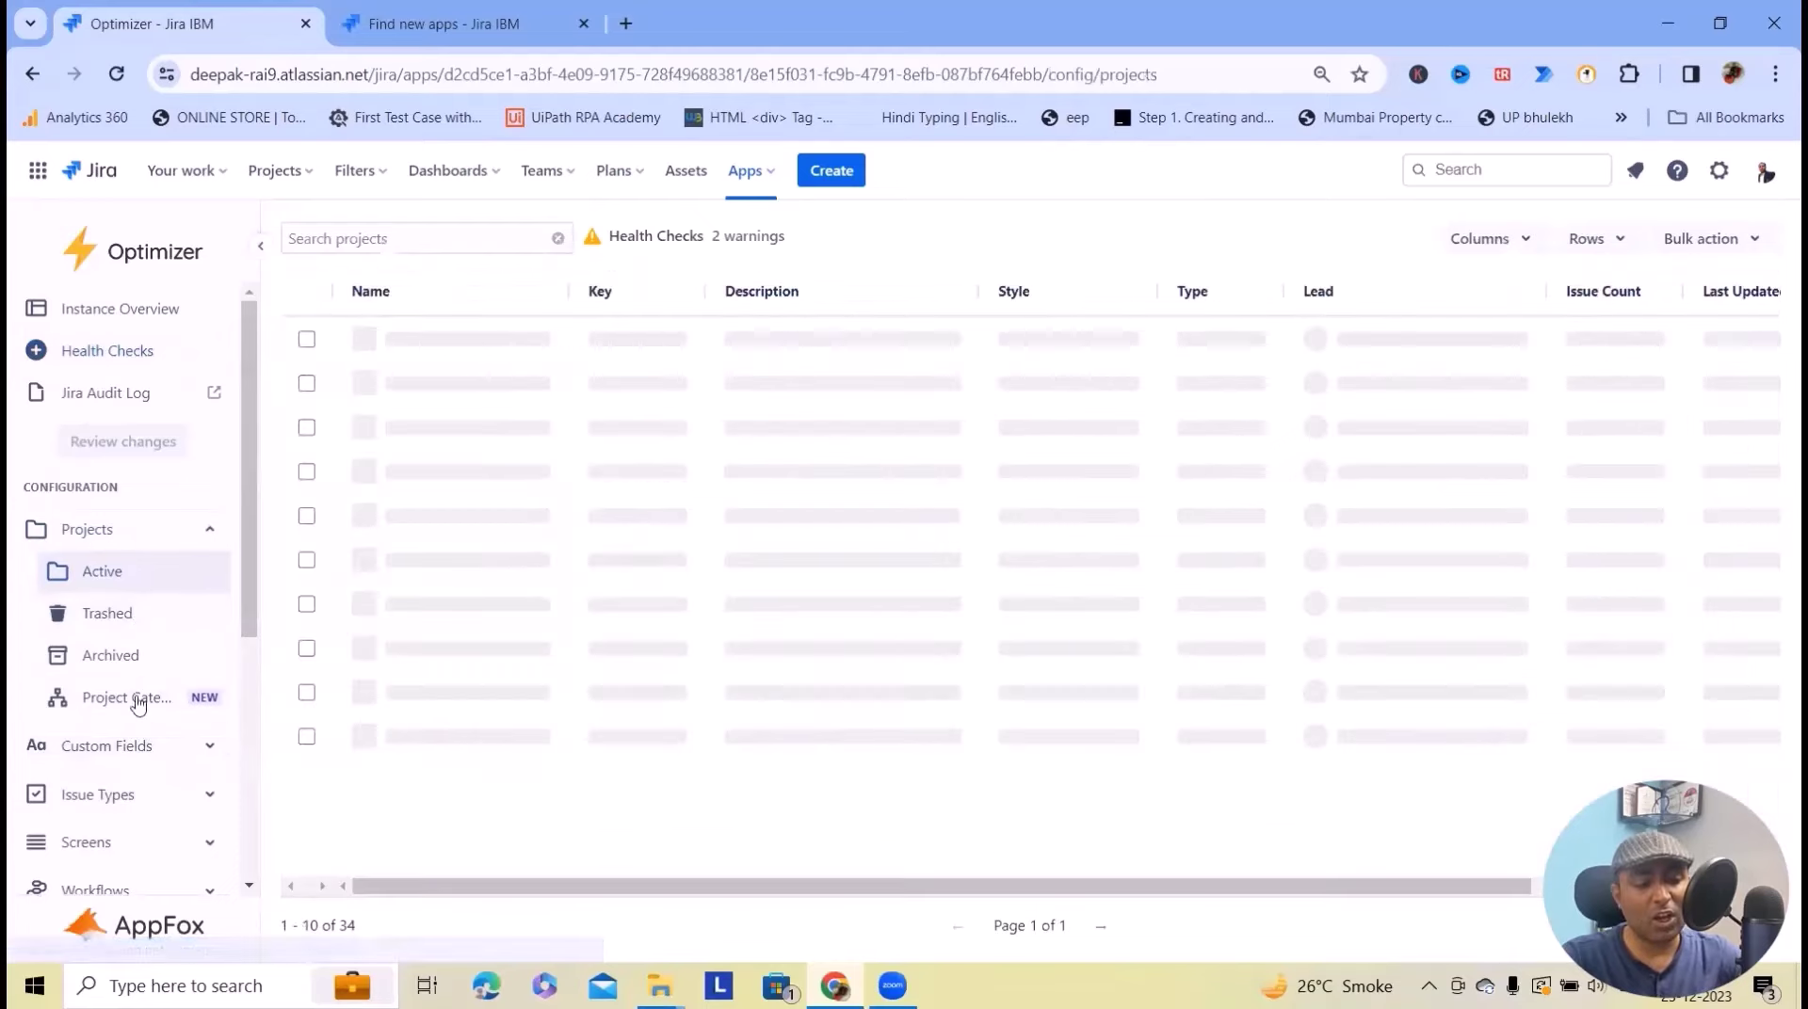
click(142, 618)
click(129, 657)
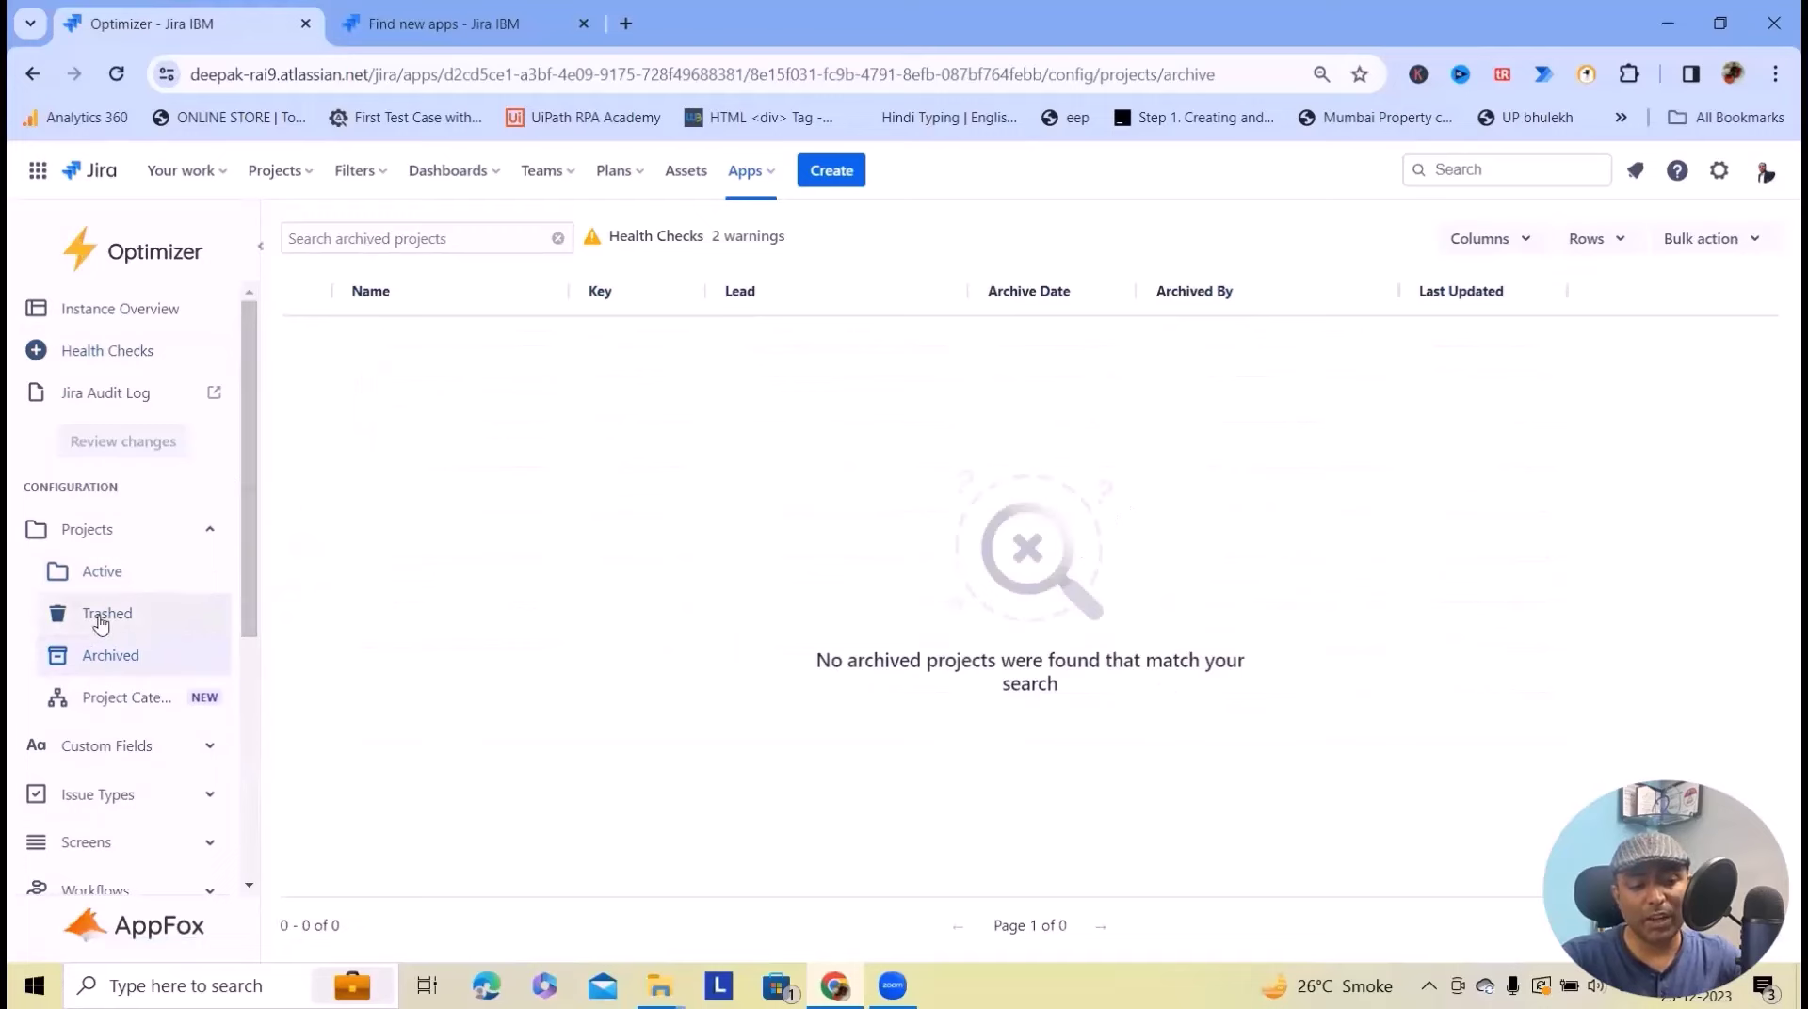
click(101, 574)
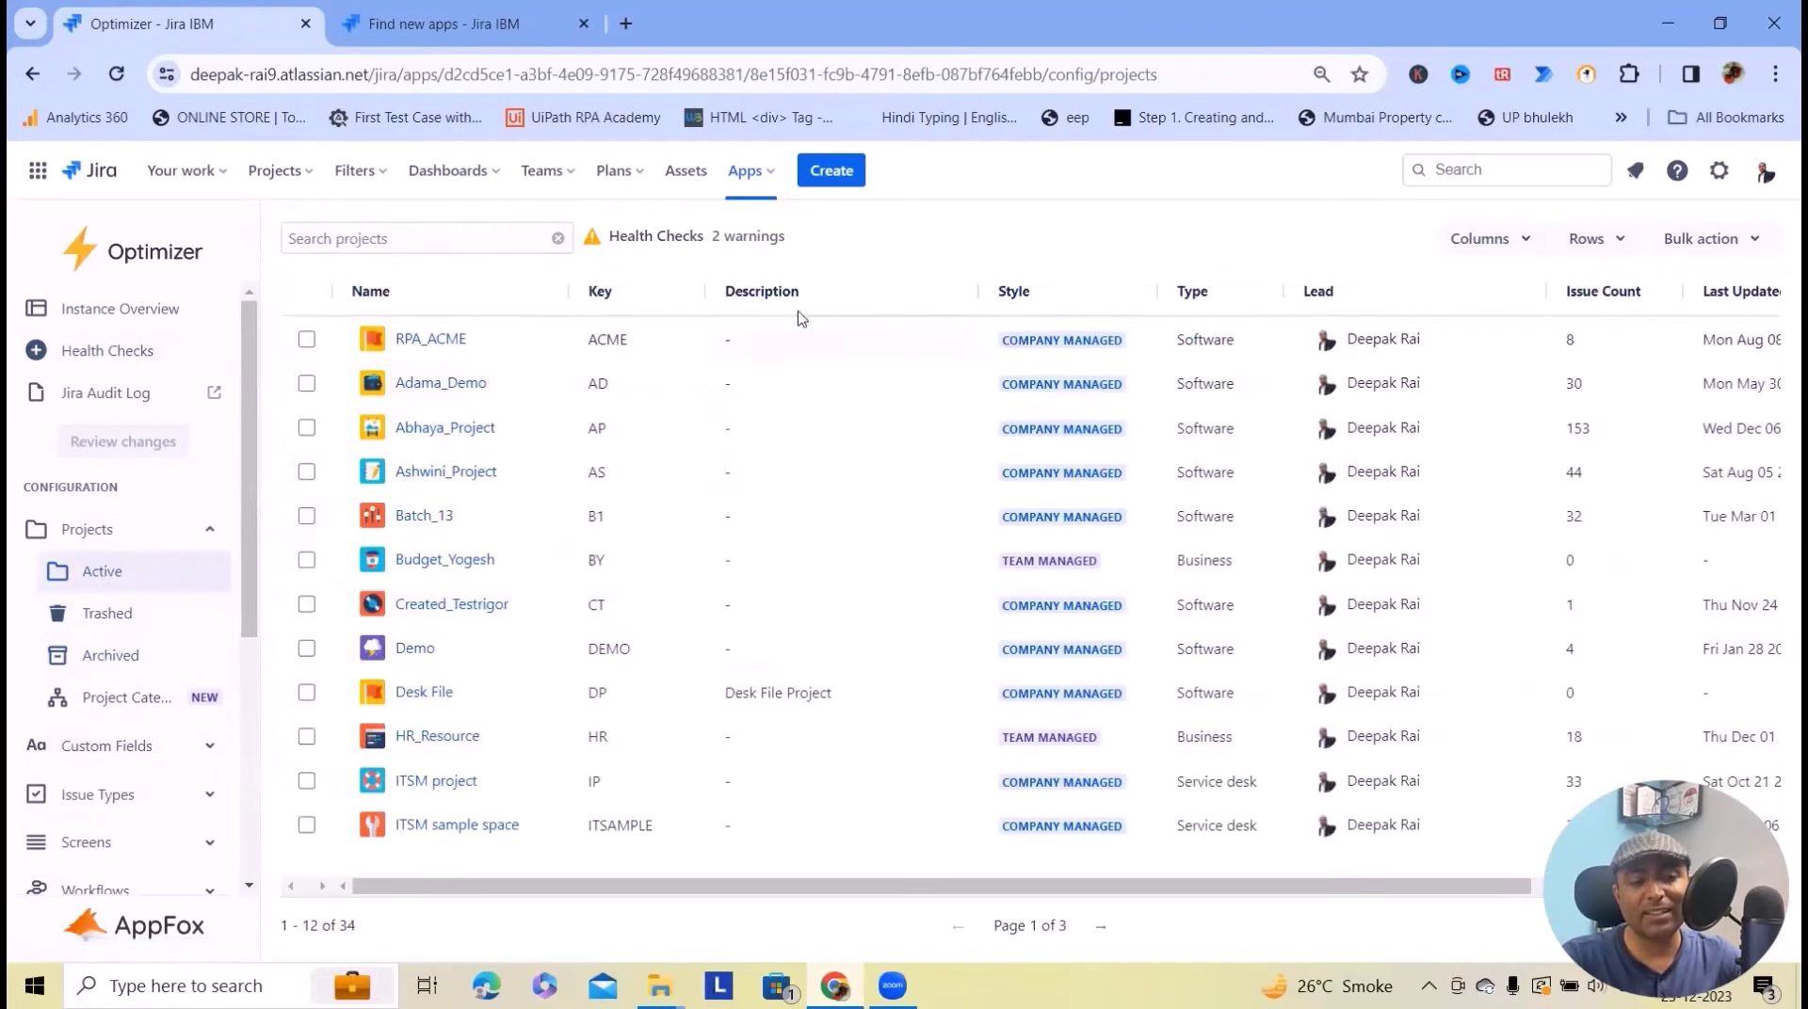
- Sort the active projects by name and by key, each in ascending and descending order
click(403, 295)
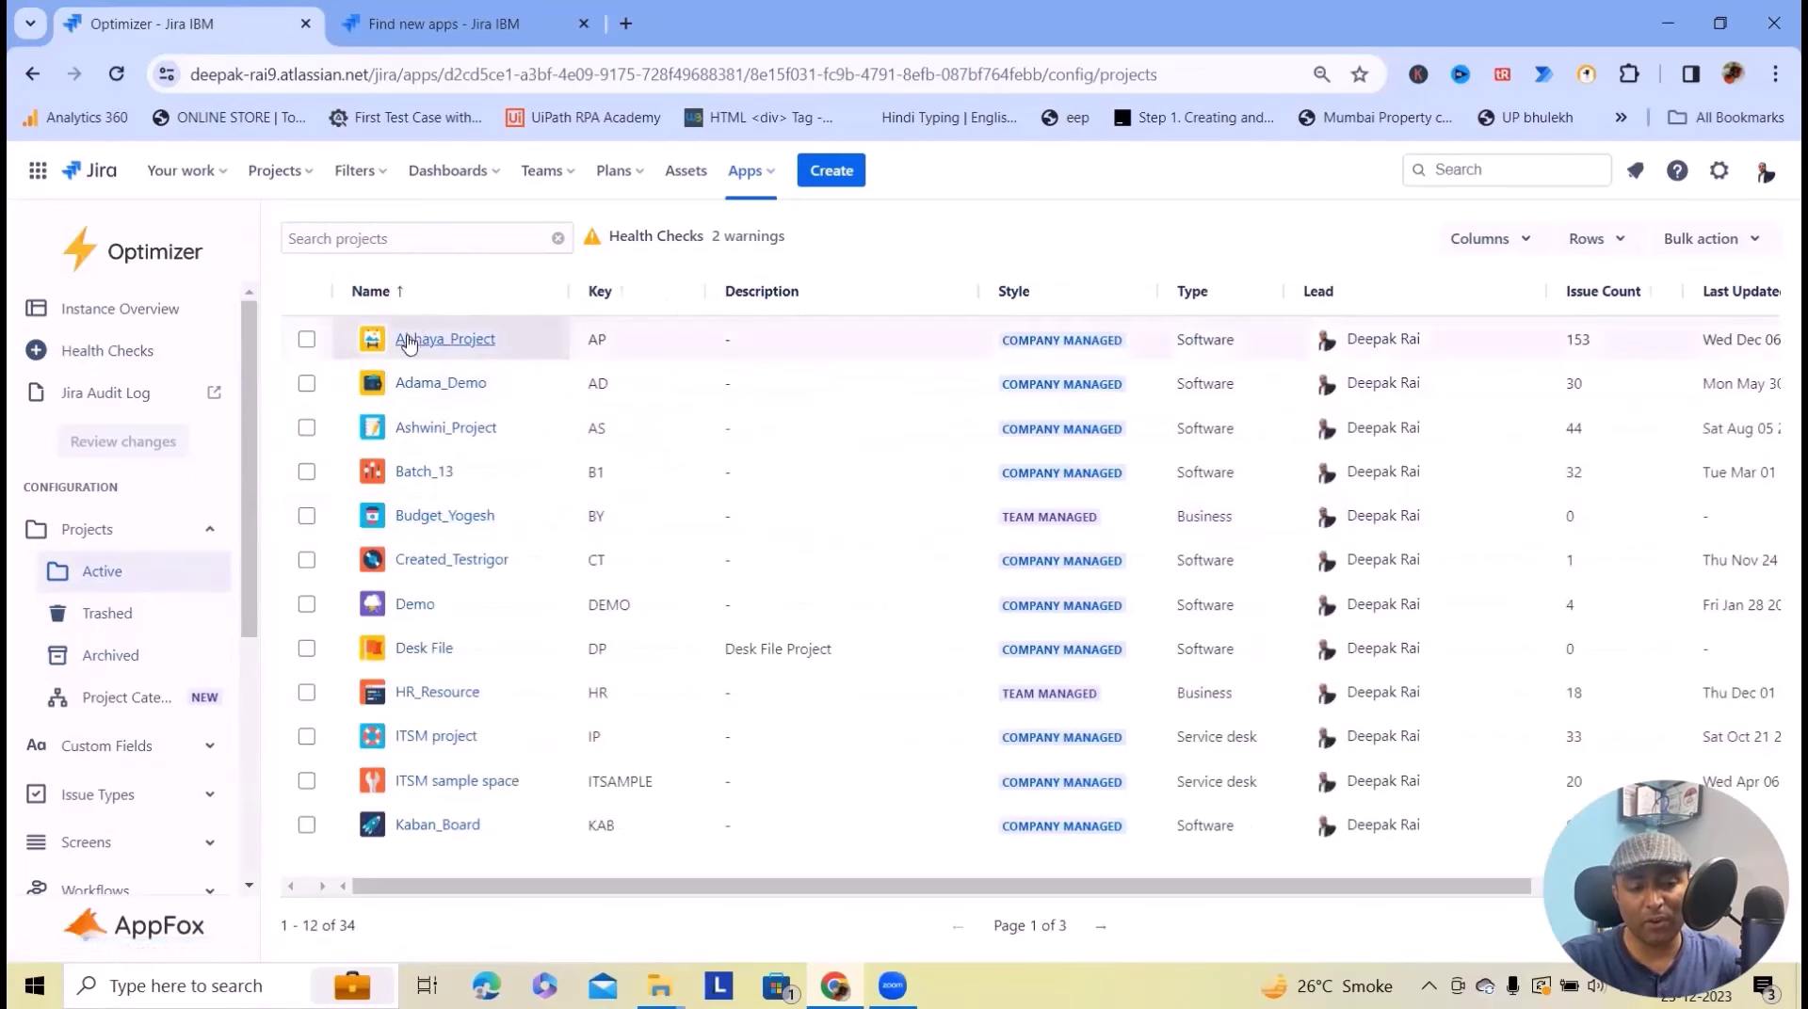
click(406, 299)
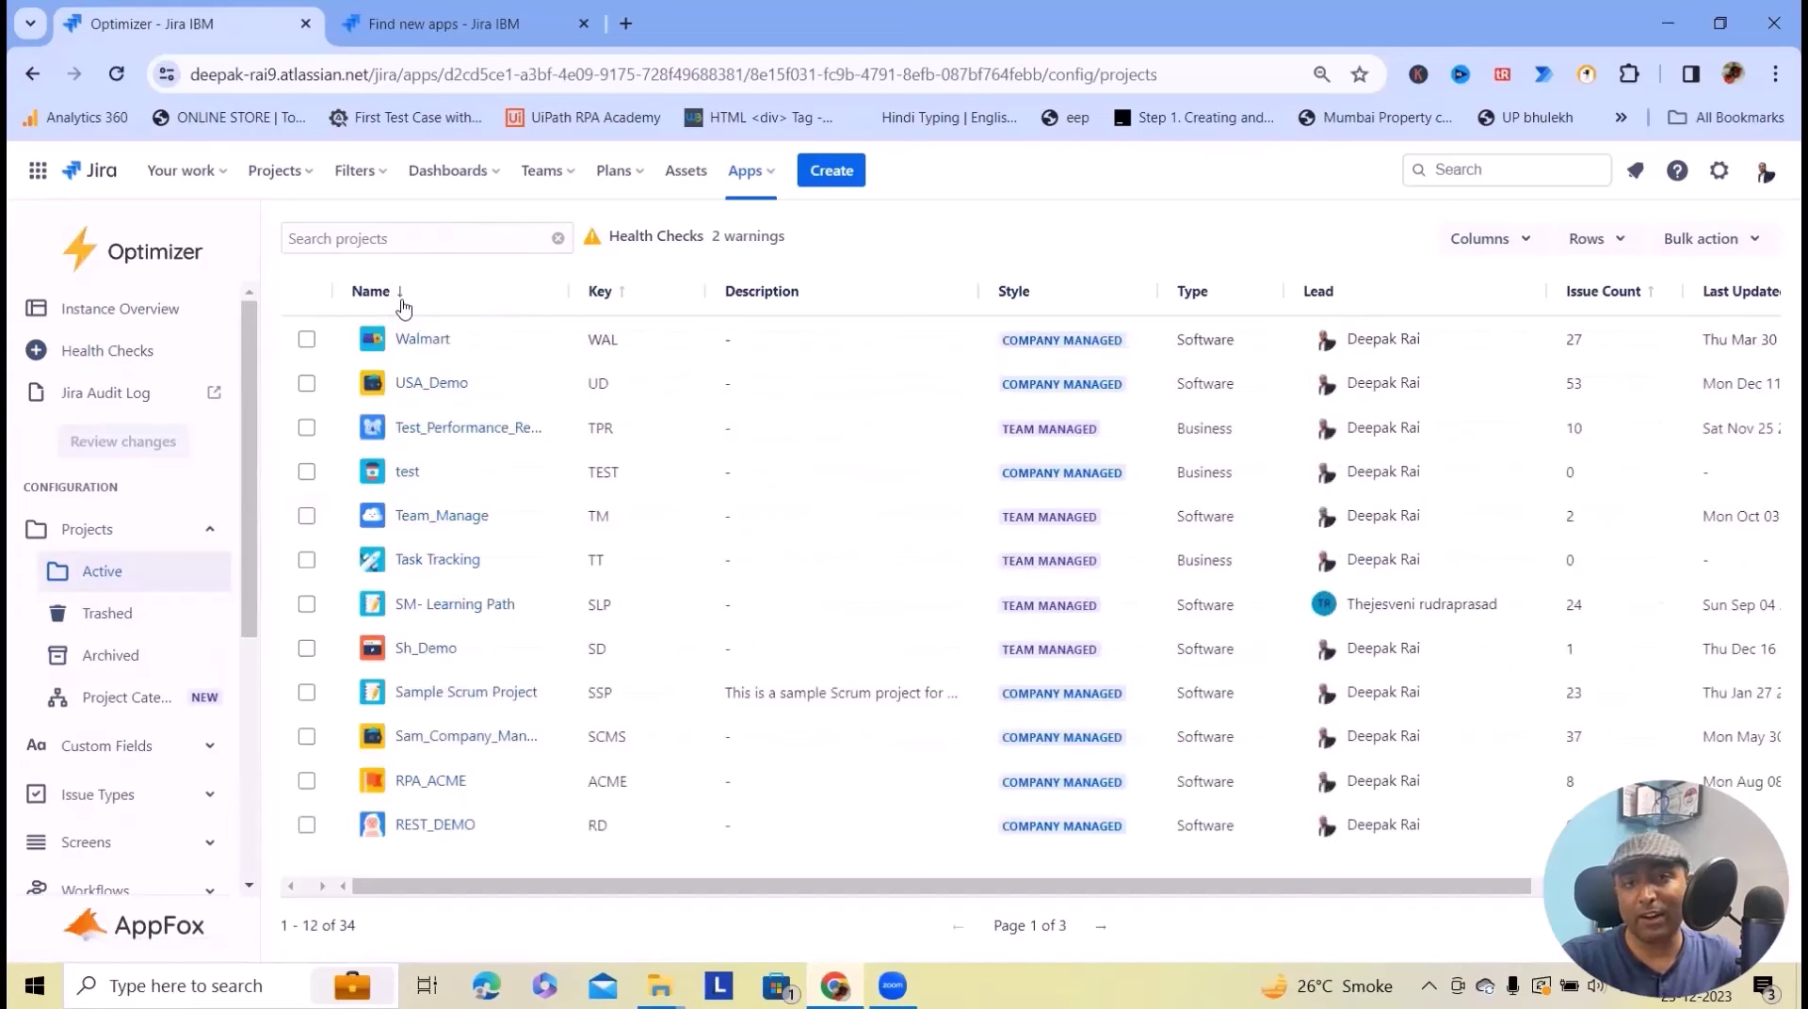
click(627, 301)
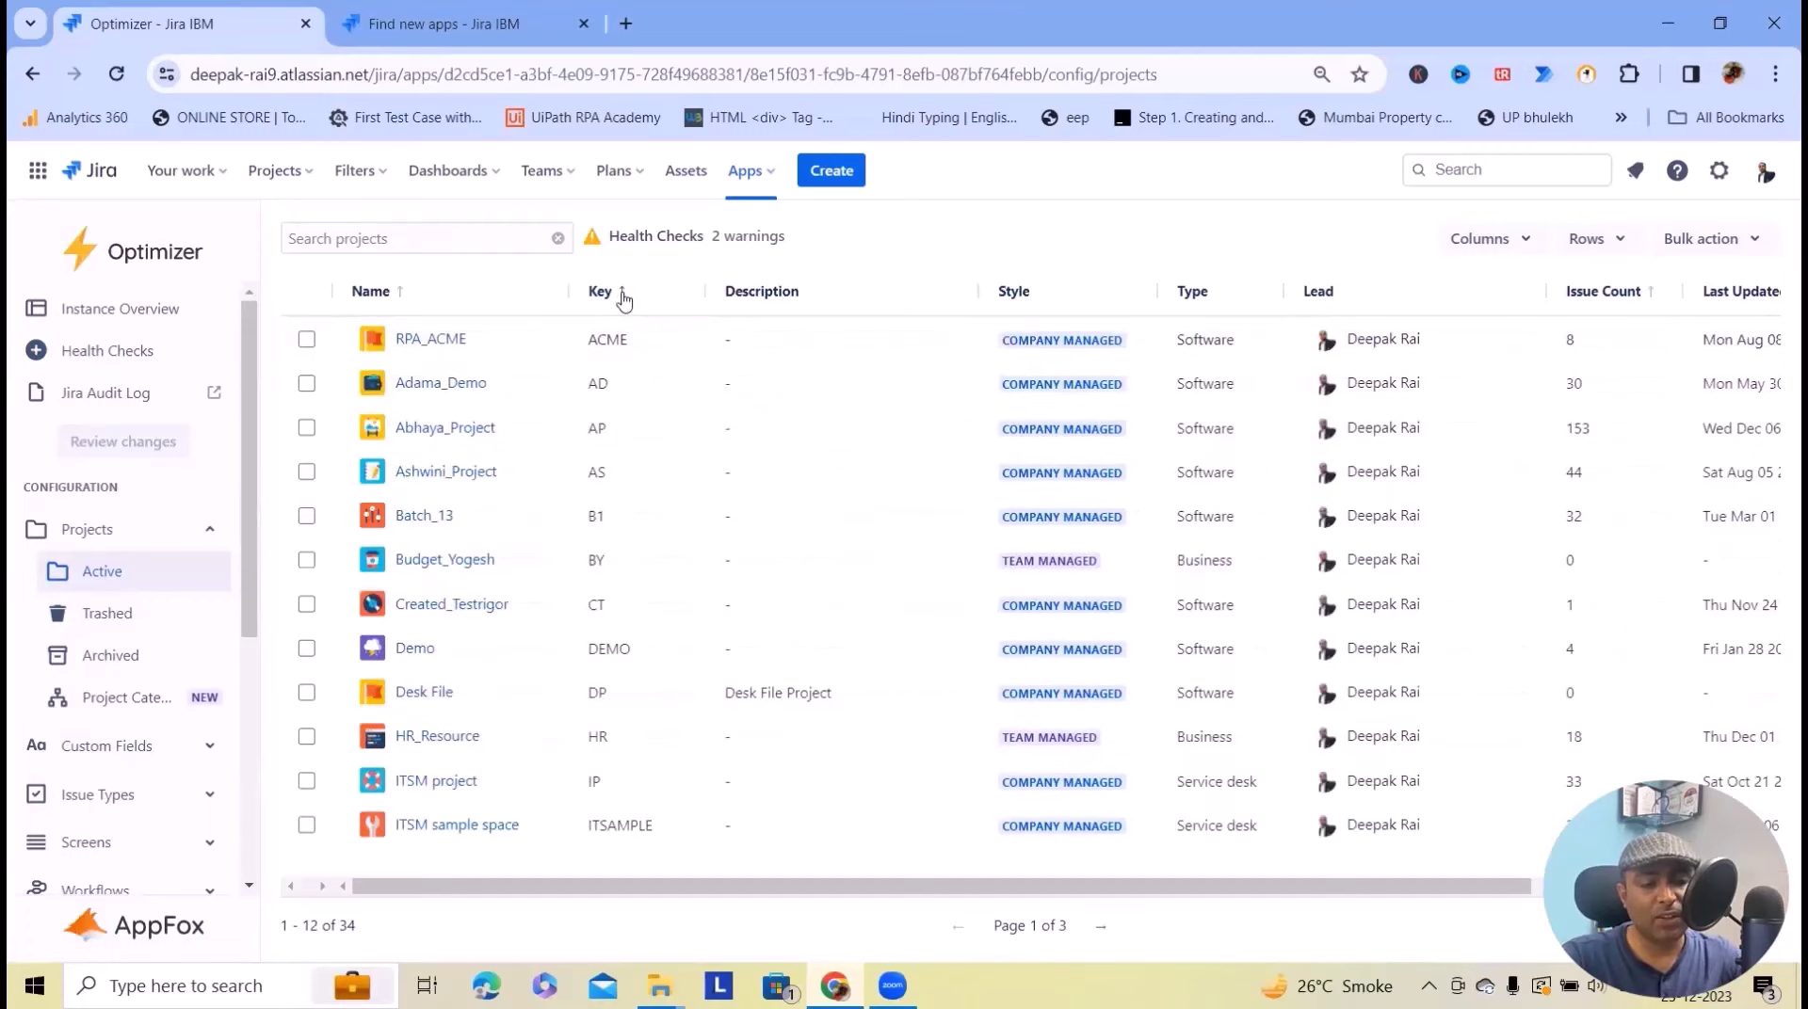
click(615, 303)
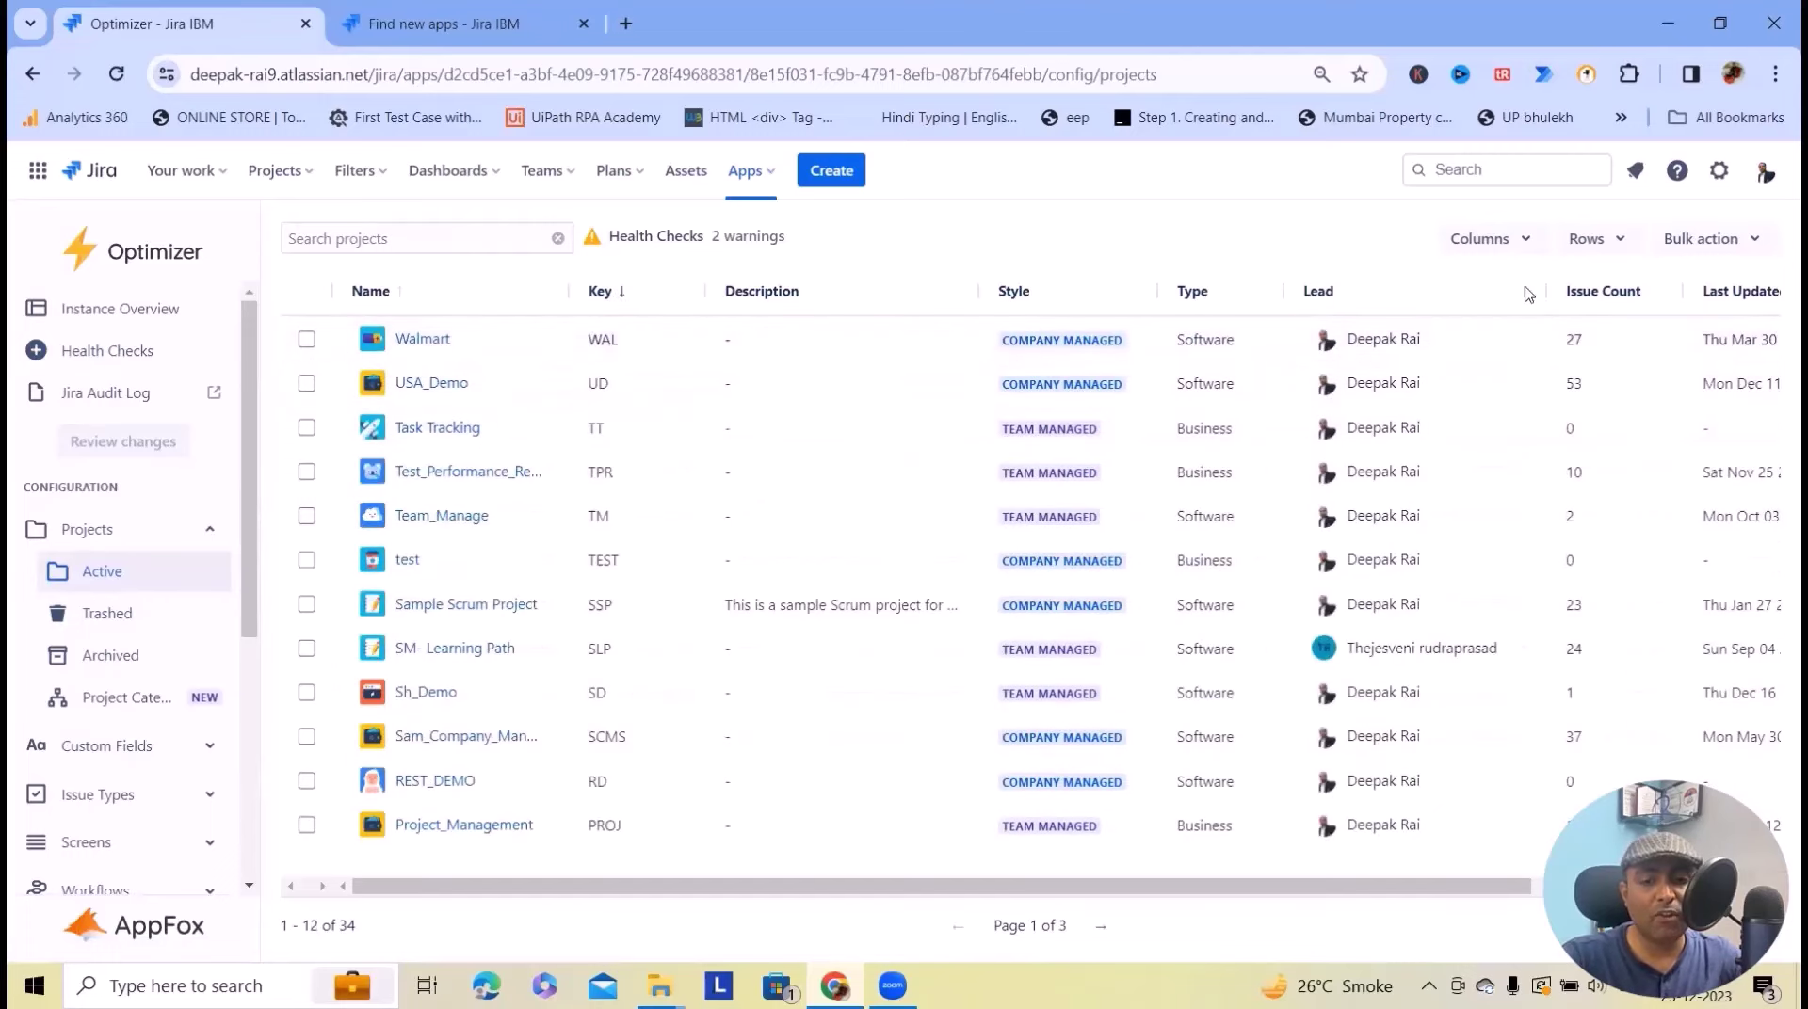
- Show the Category, Issue Type Scheme, Permission Scheme, Default Assignee and Issue Type Screen Scheme columns in the active projects table
click(1525, 247)
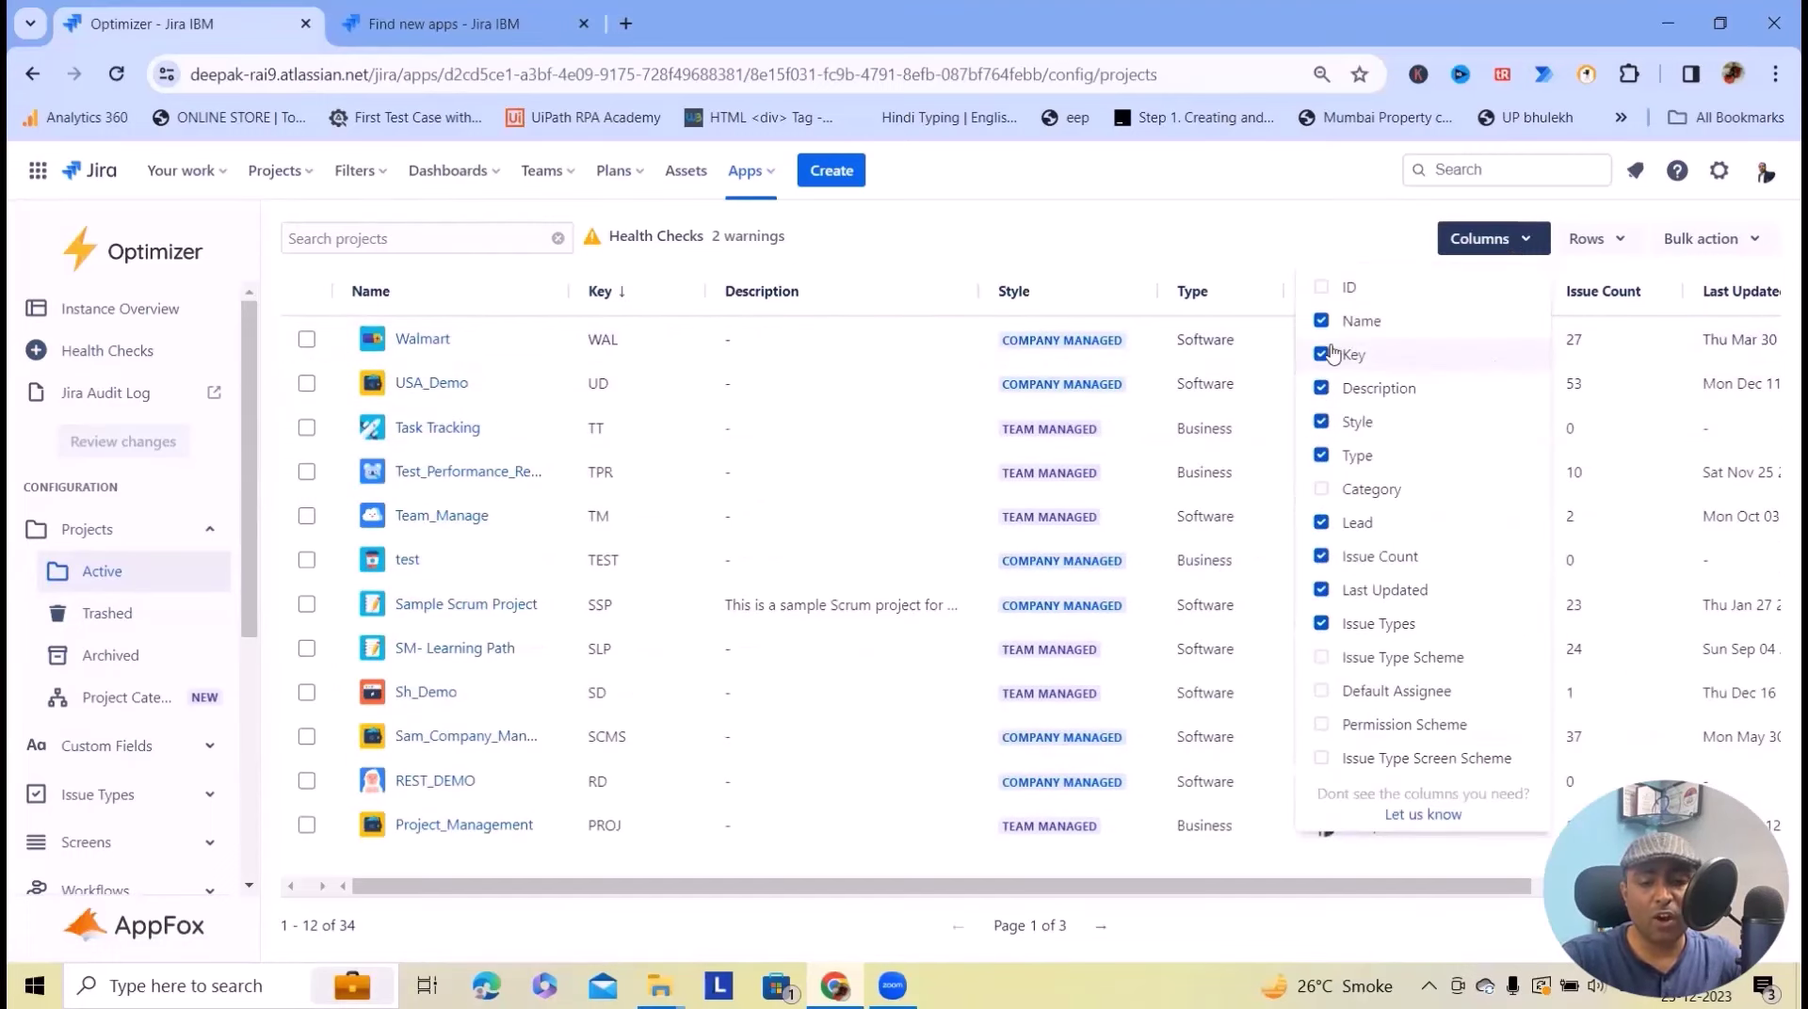
click(1319, 490)
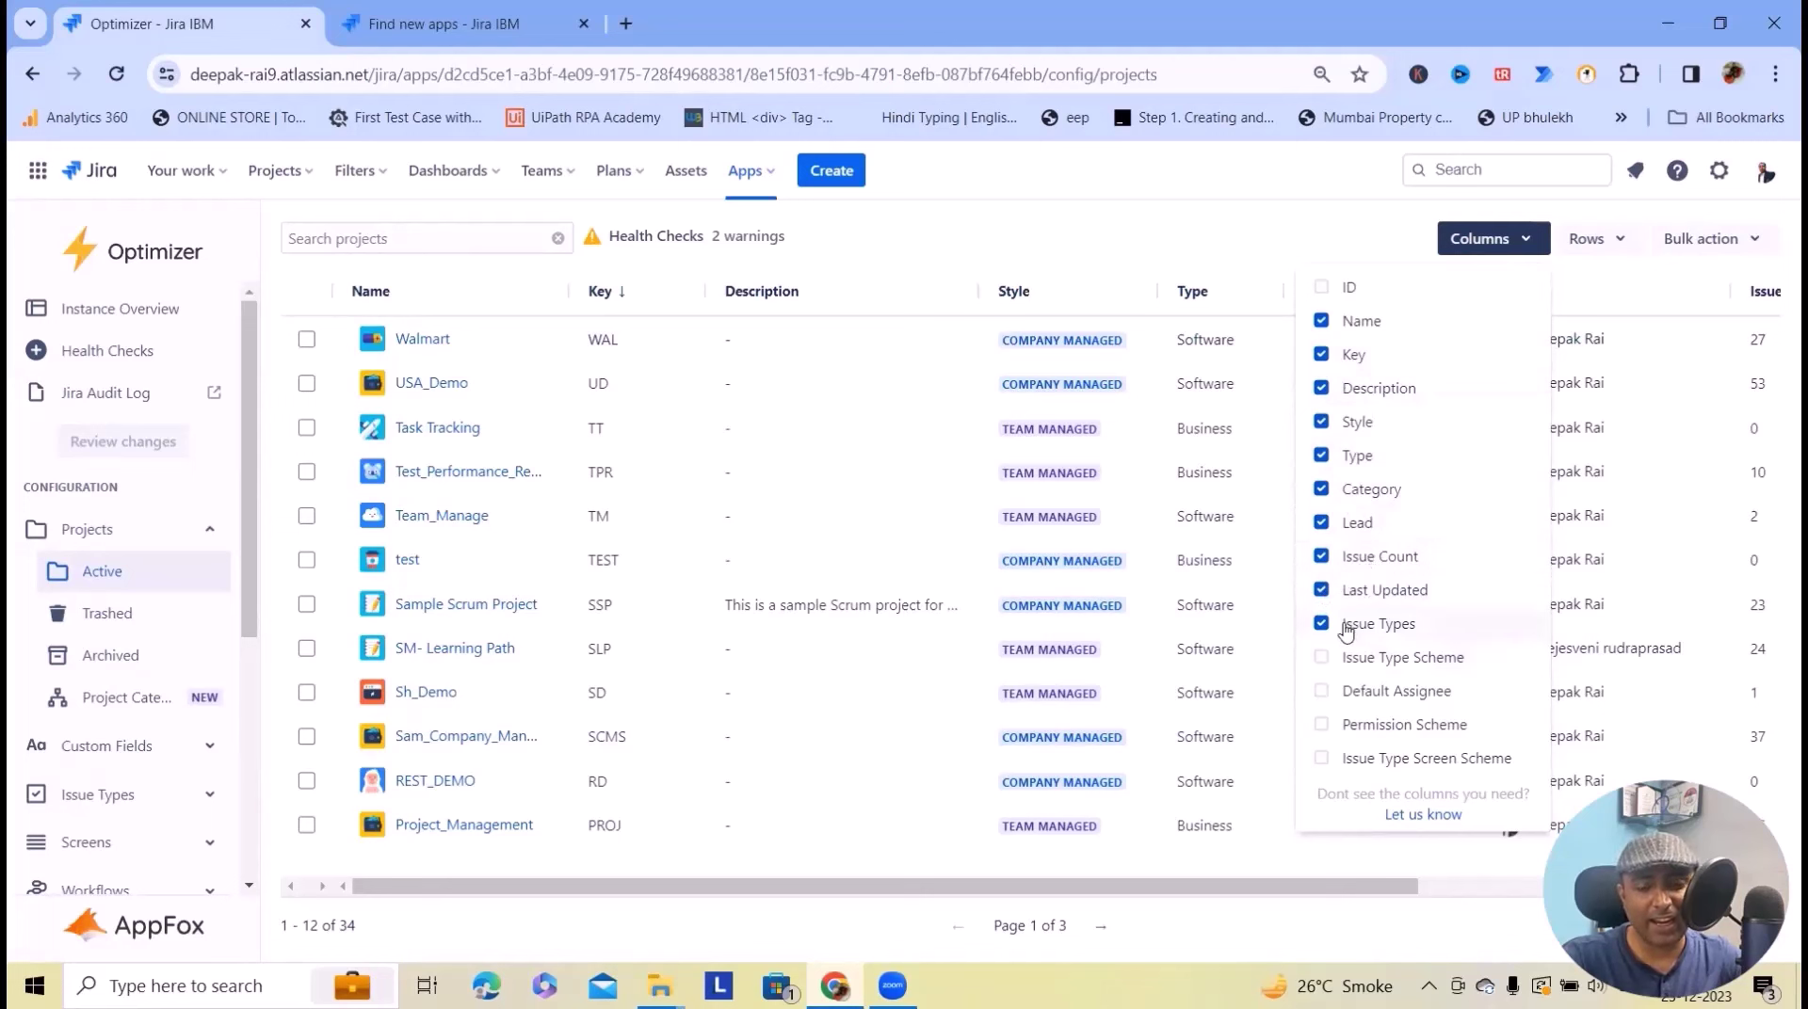
click(1339, 657)
click(1338, 724)
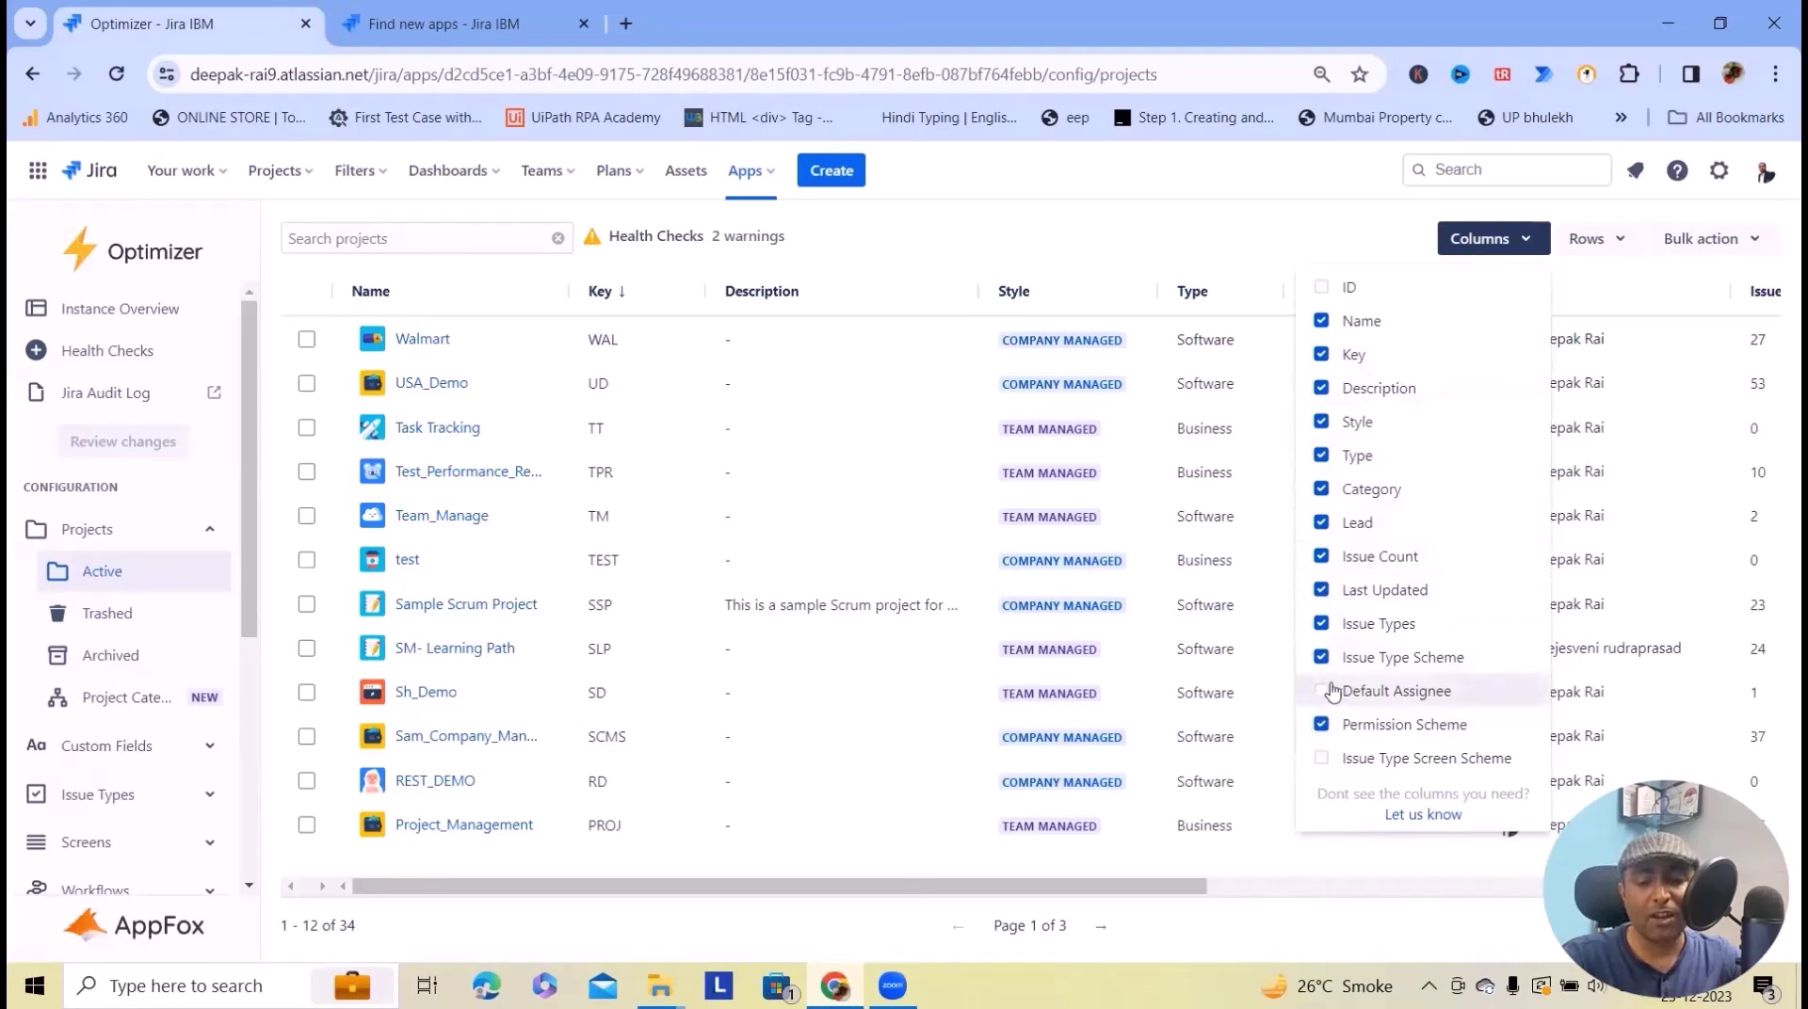
click(1327, 691)
click(1326, 758)
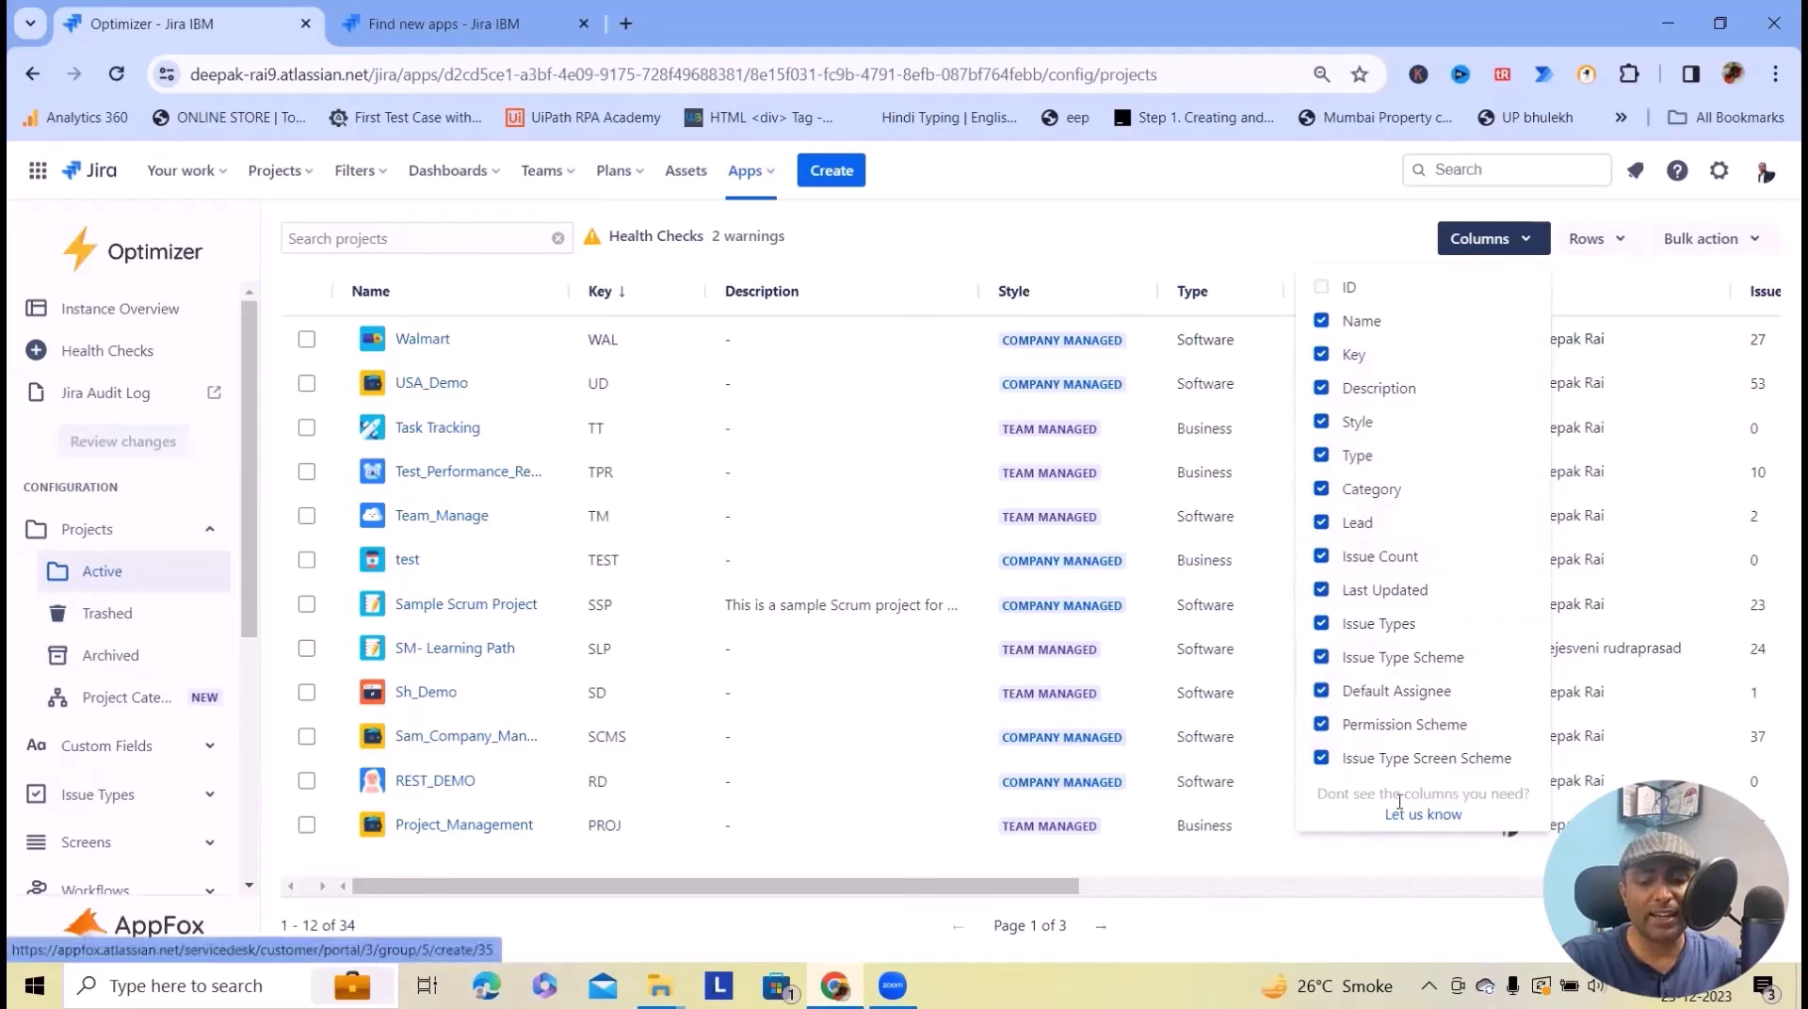
click(1563, 303)
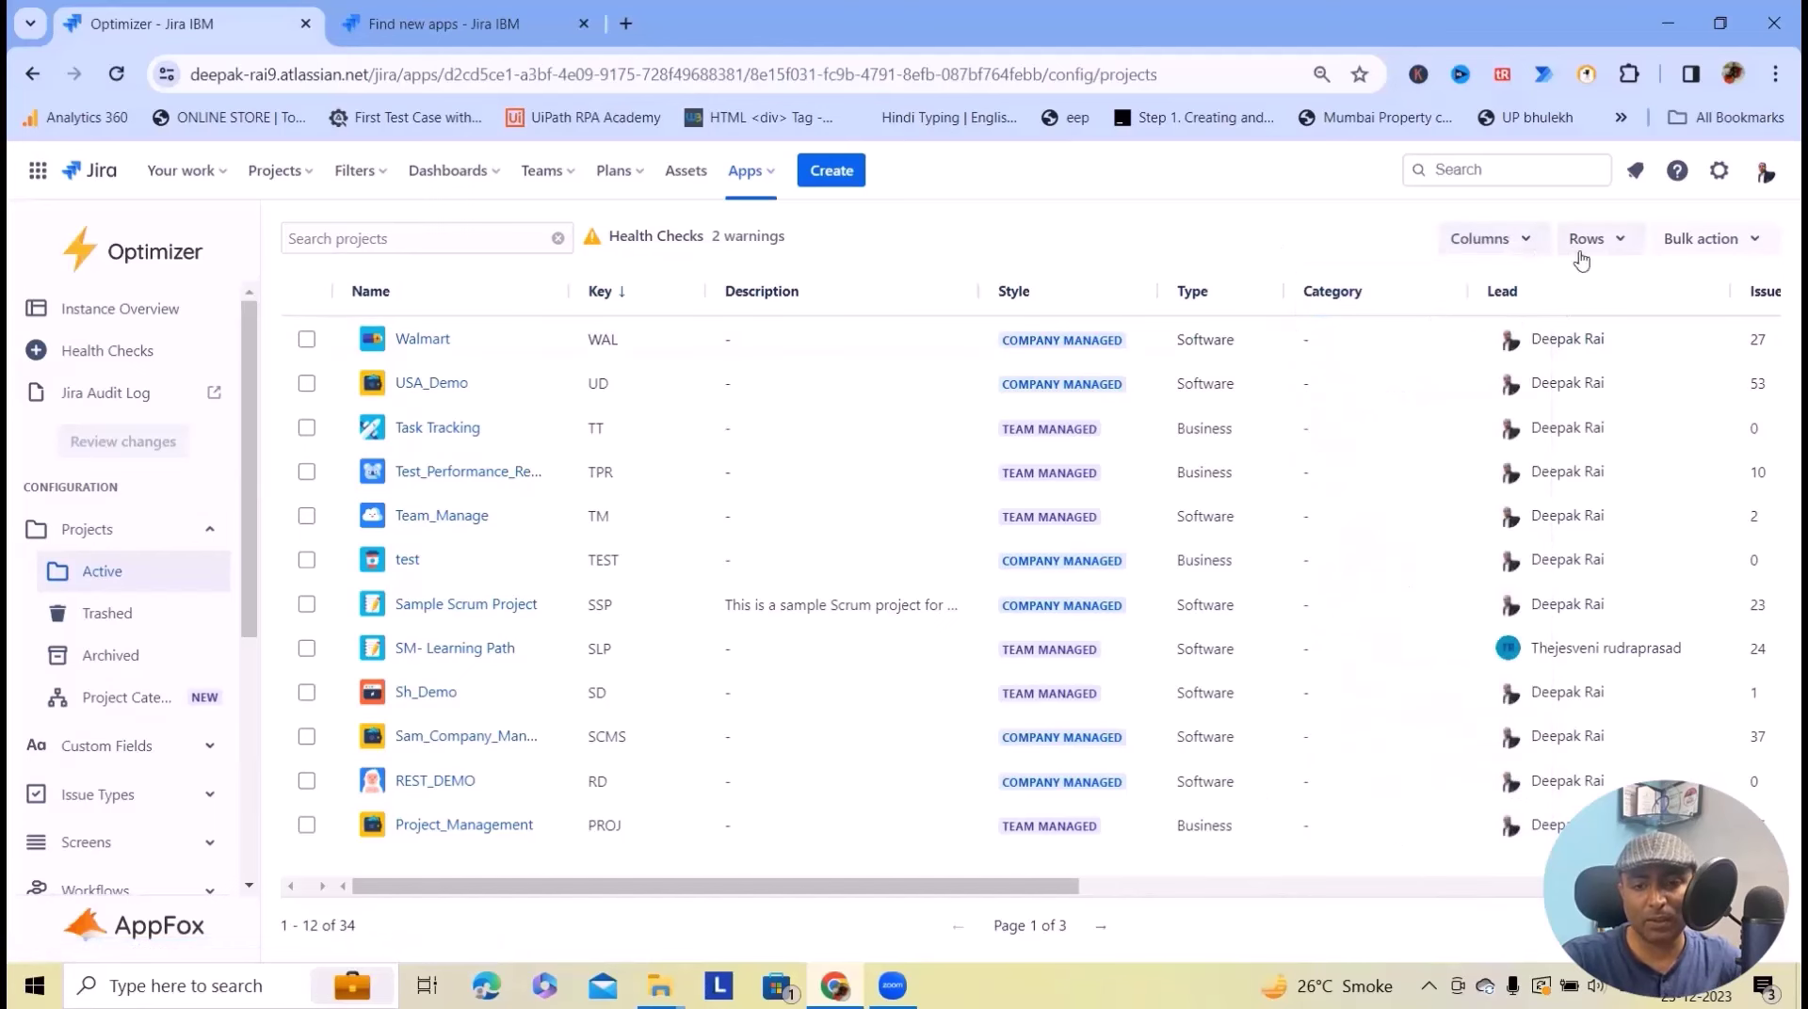
- Try the 10, 25 and 50 row options on the active projects table and set it to Auto-fit
click(1580, 243)
click(1590, 287)
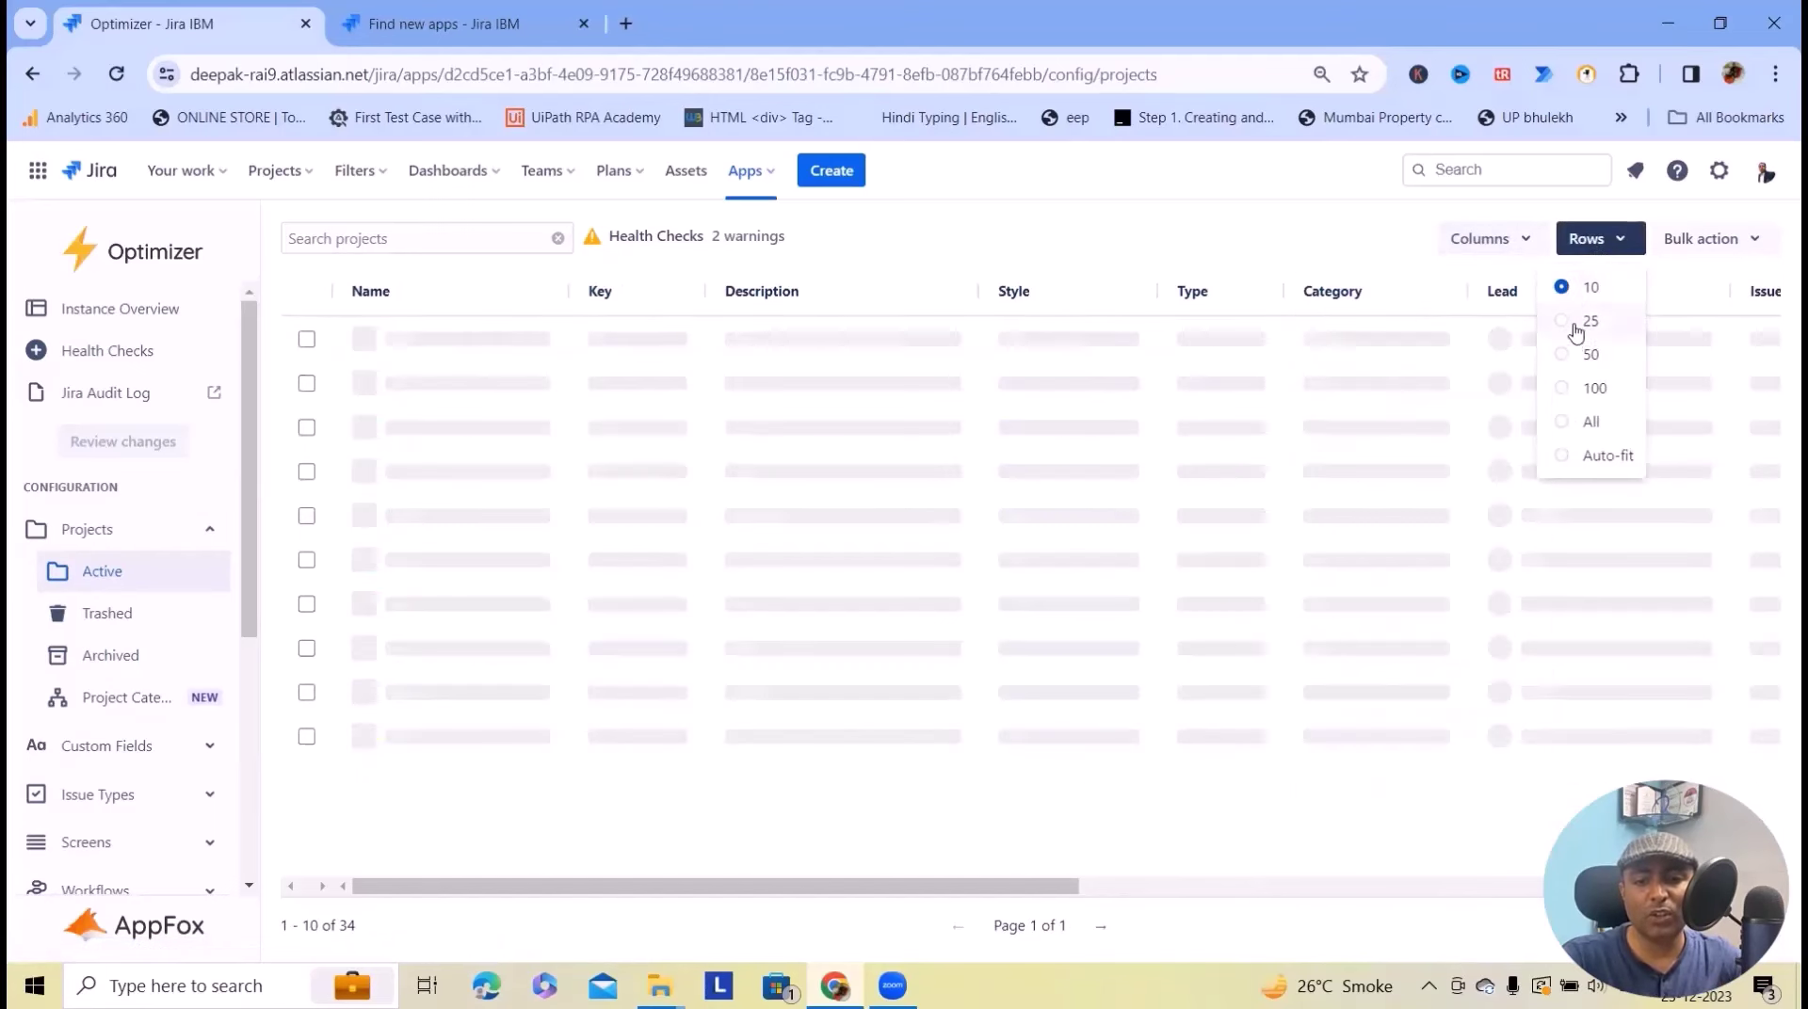
click(1590, 321)
click(1590, 354)
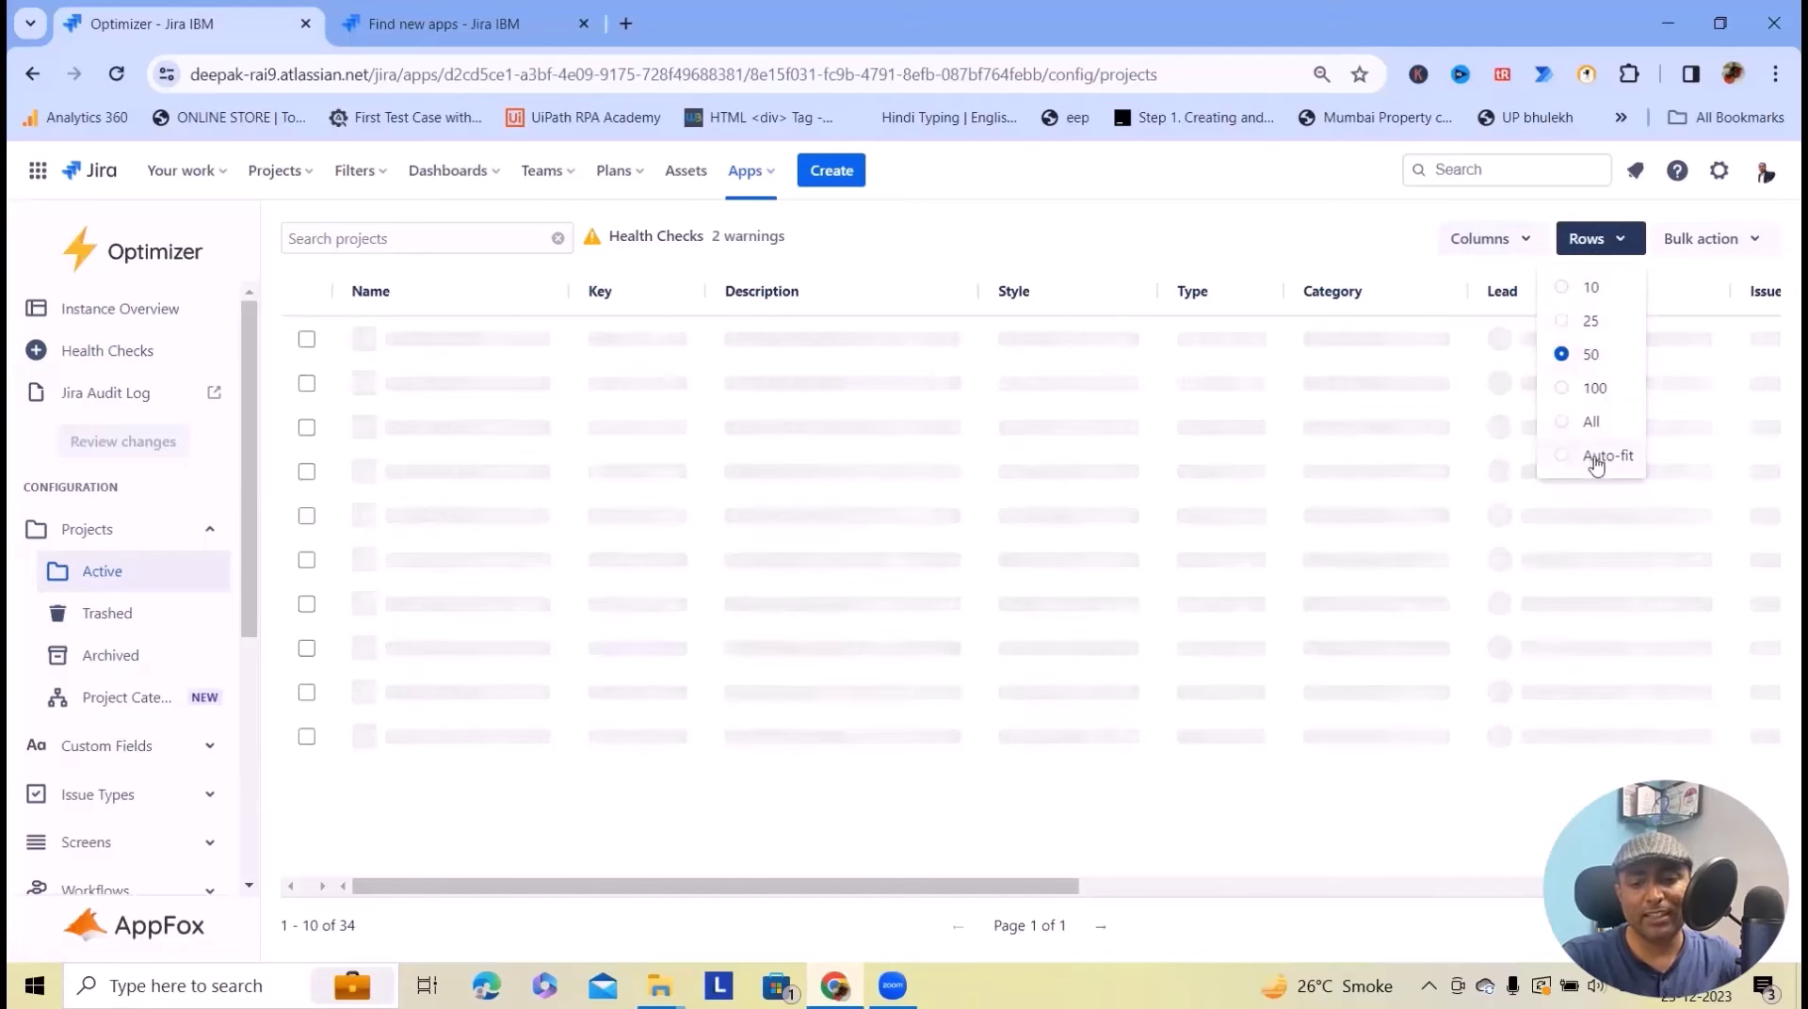
click(1597, 456)
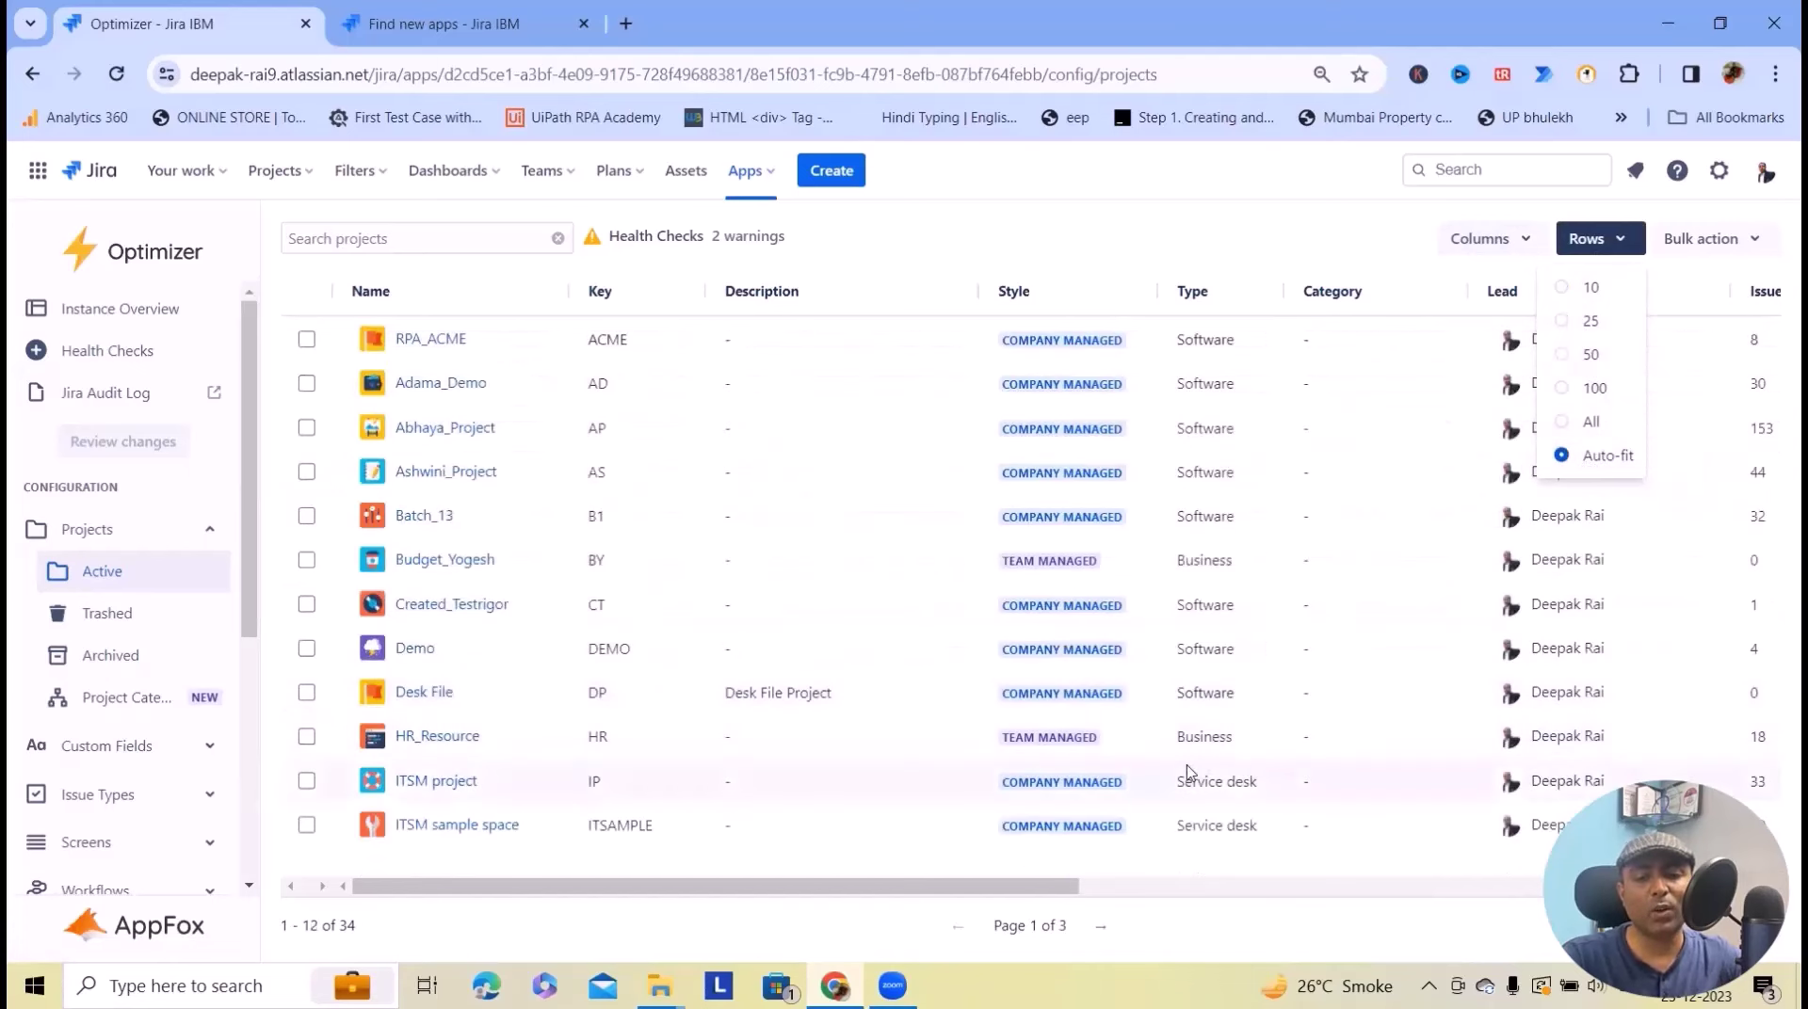
- Open the Issue Types configuration list and sort it by hierarchy level descending, then by scope ascending
scroll(104, 744, down, 4)
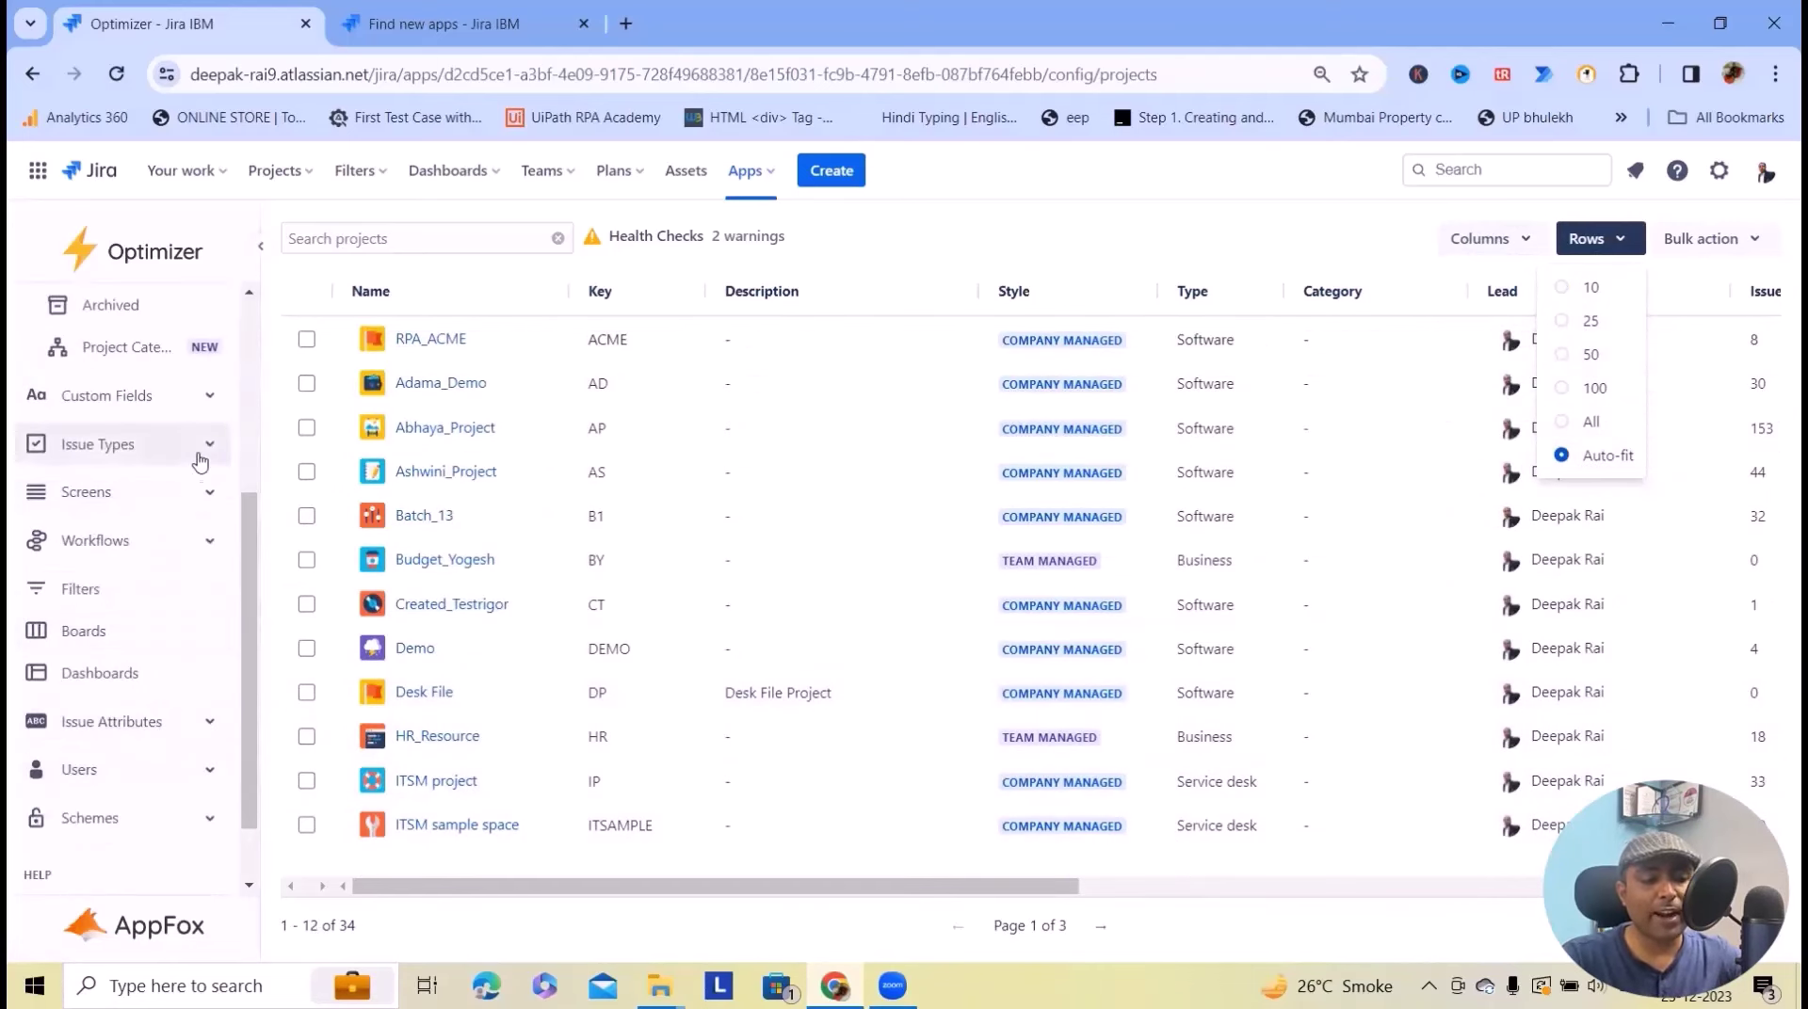
click(193, 456)
click(137, 489)
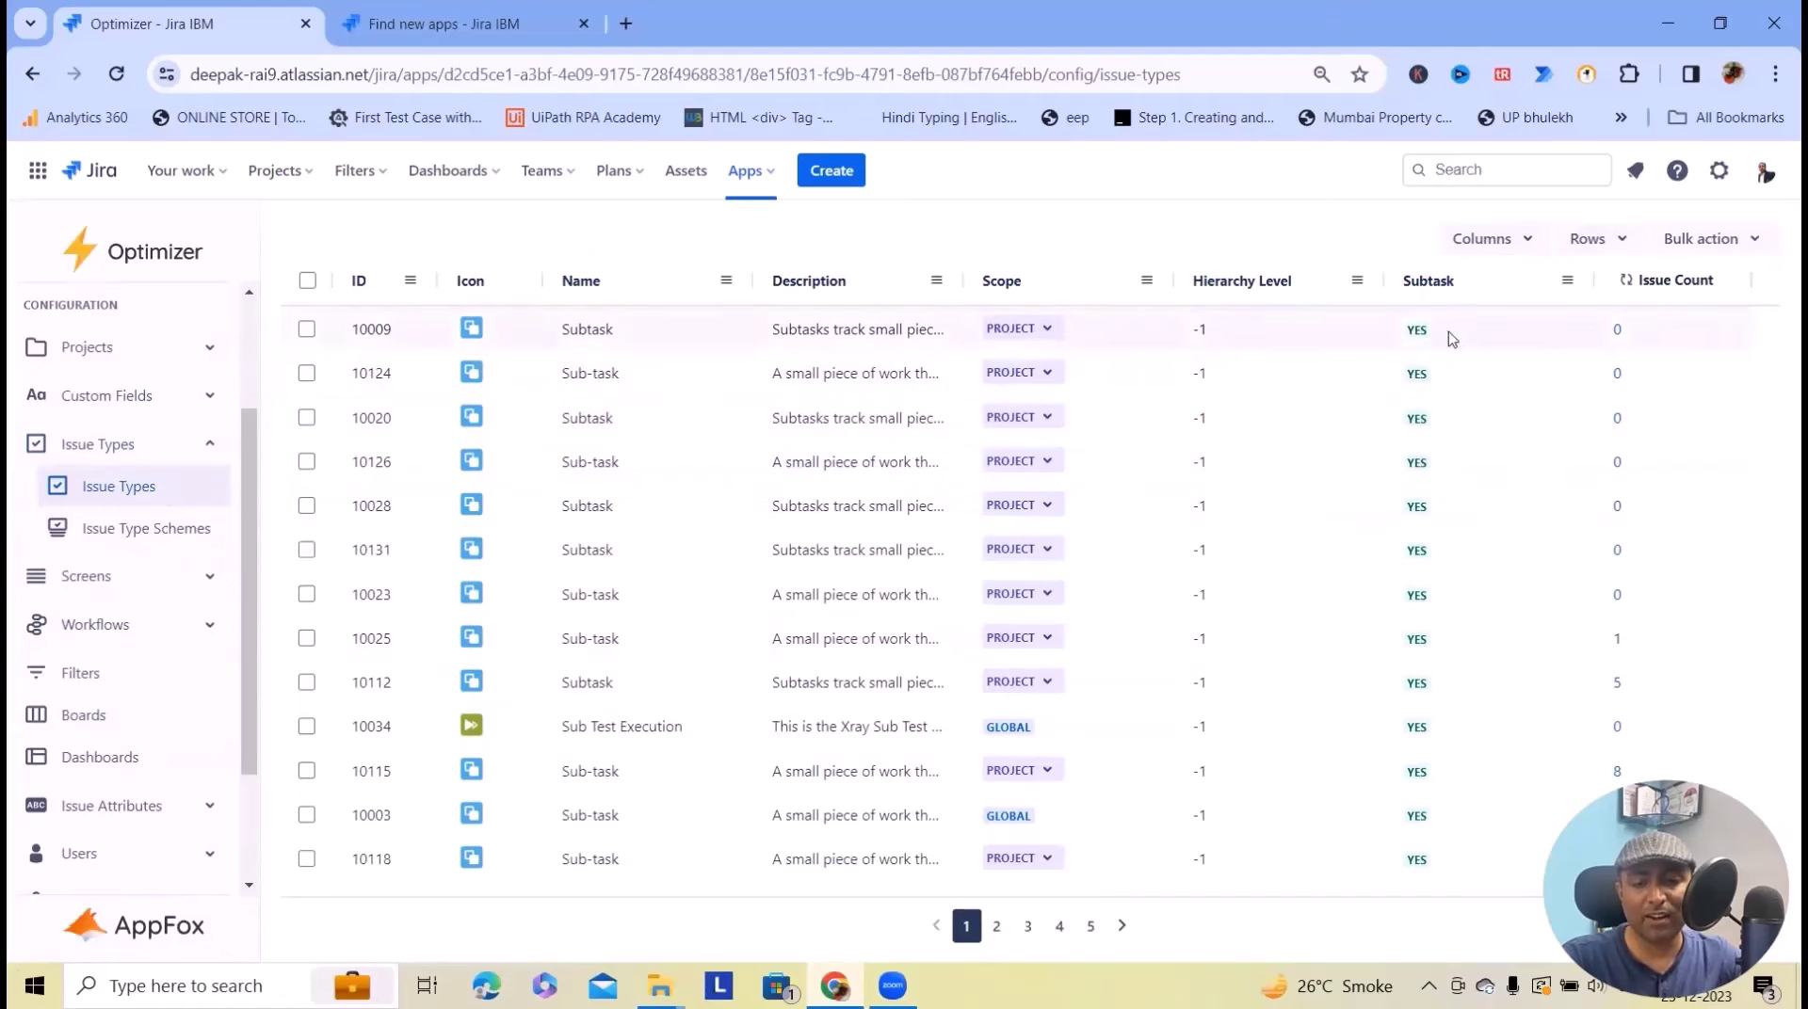
click(1303, 291)
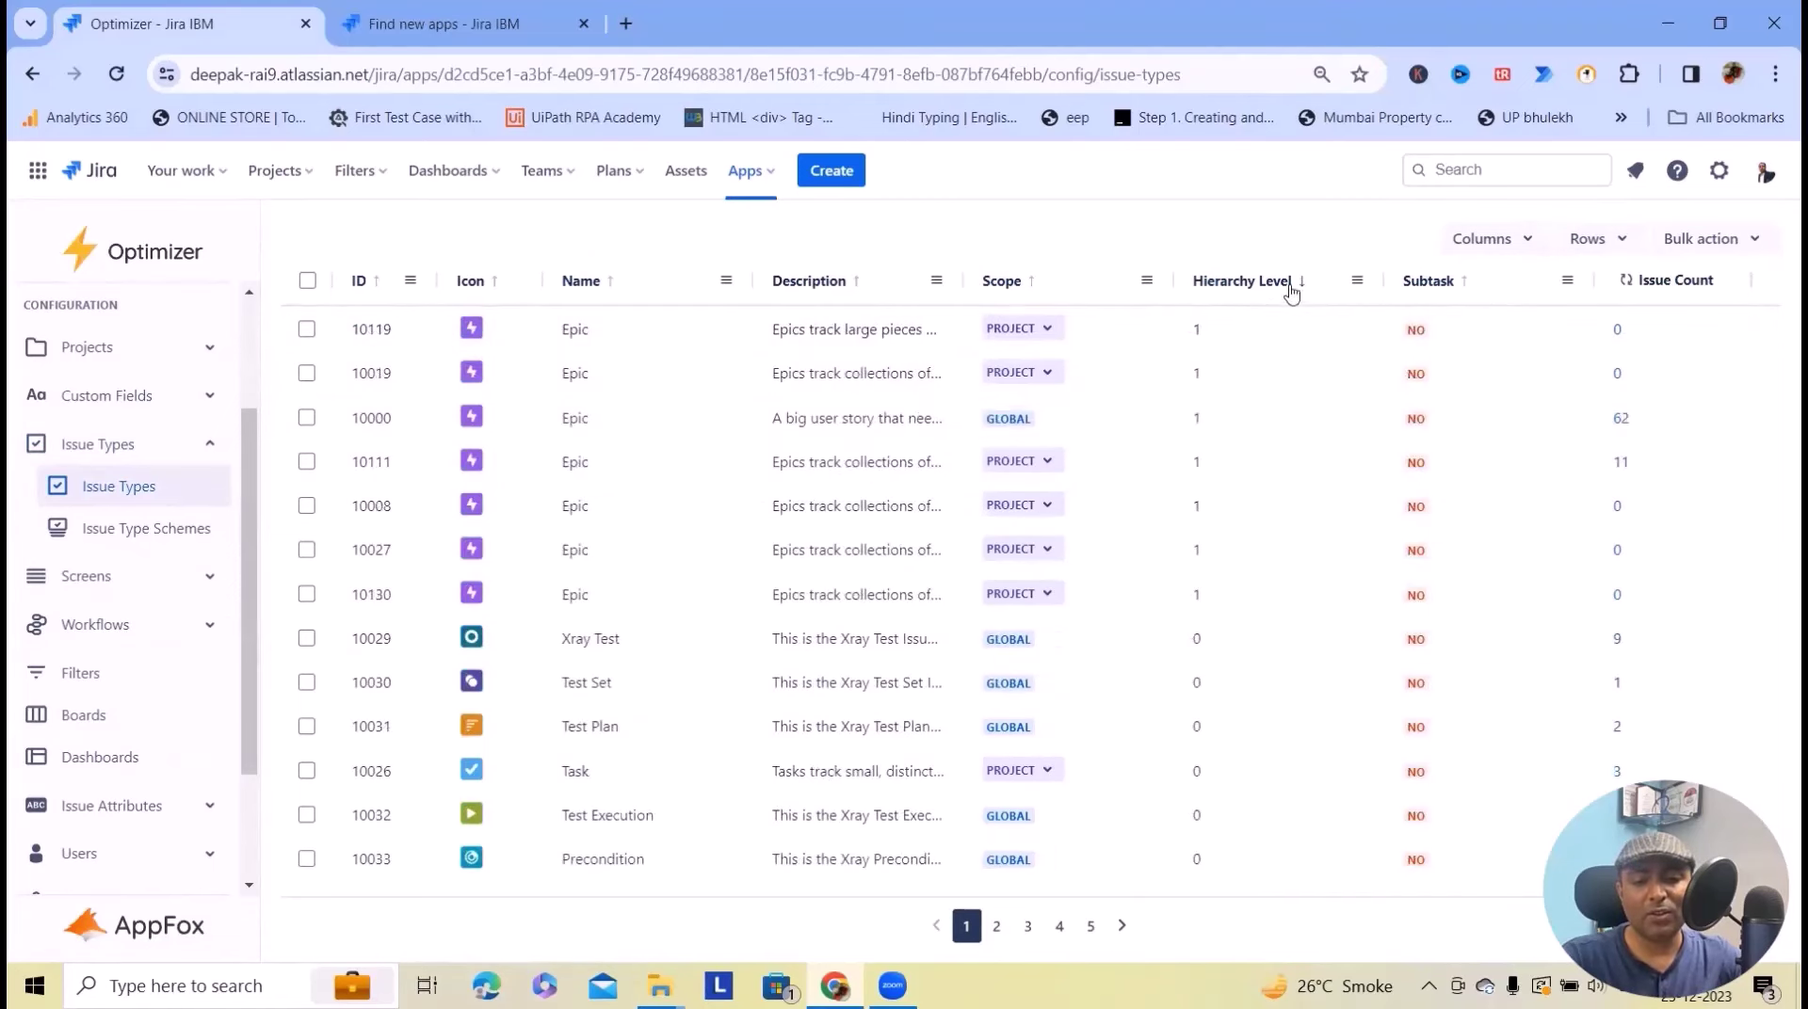
click(1294, 288)
click(1026, 295)
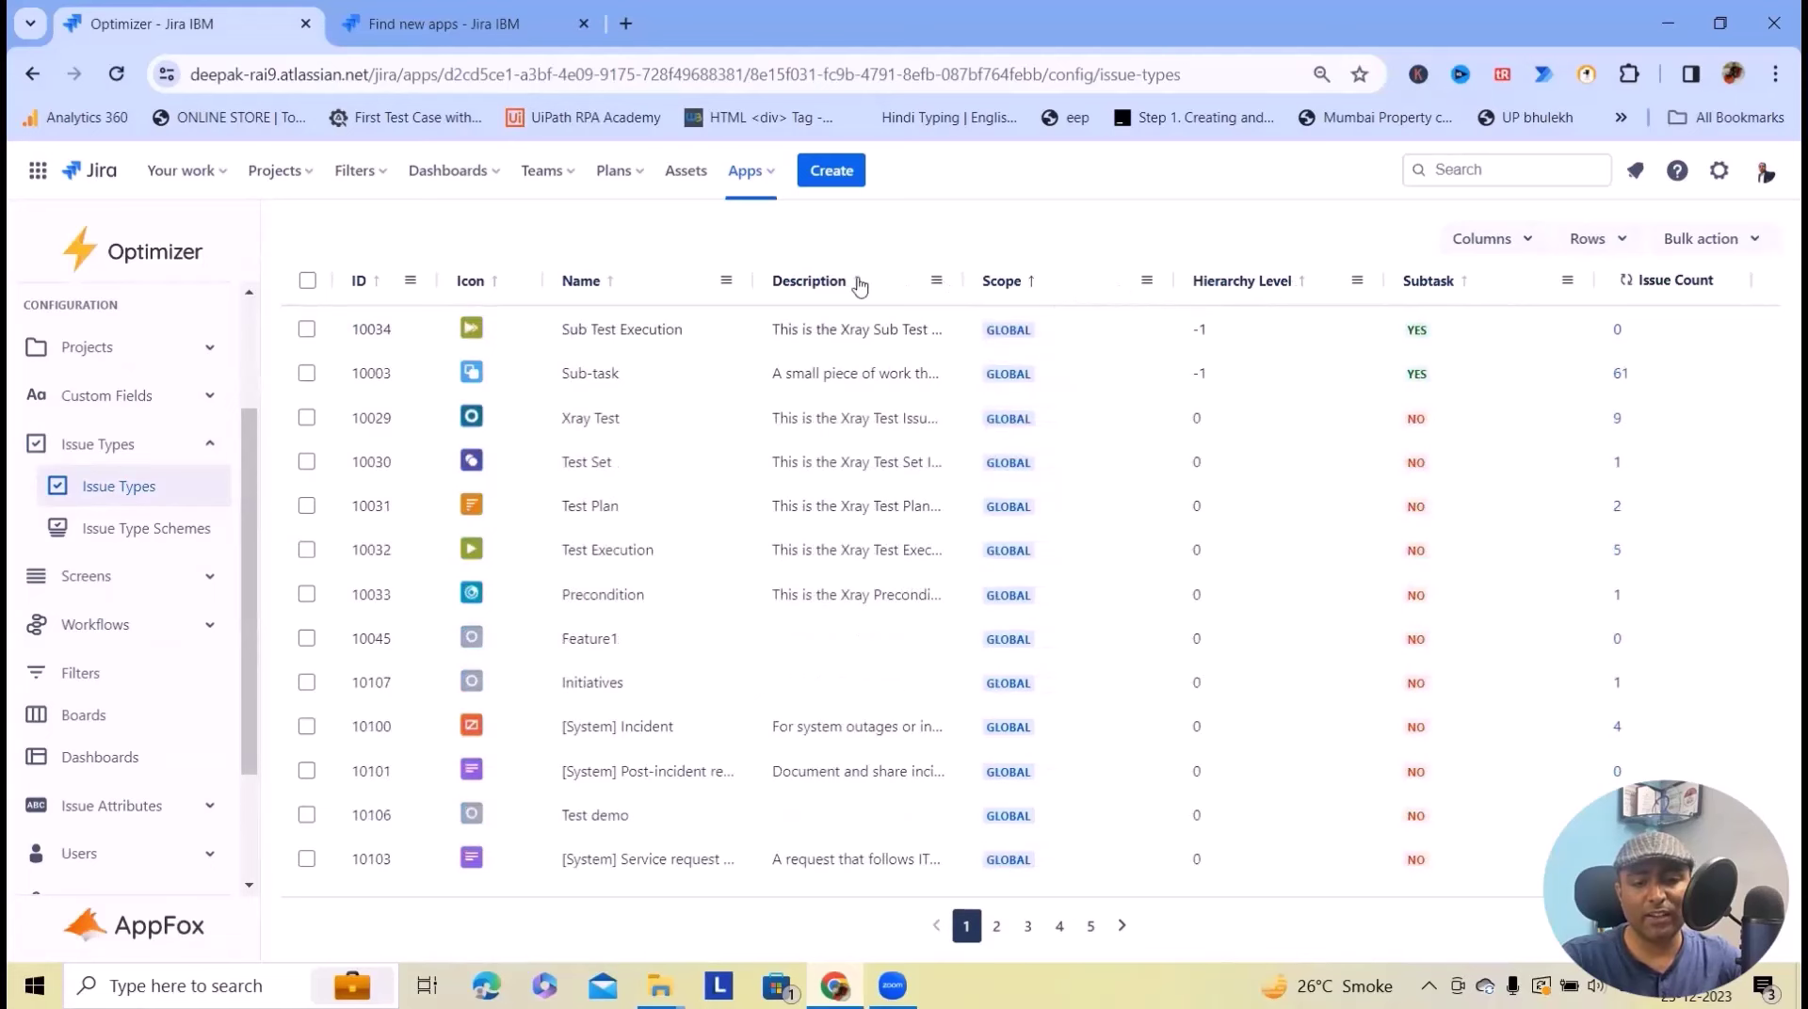
- Open the Issue Type Schemes configuration list, select its first four schemes and clear the selection
click(146, 530)
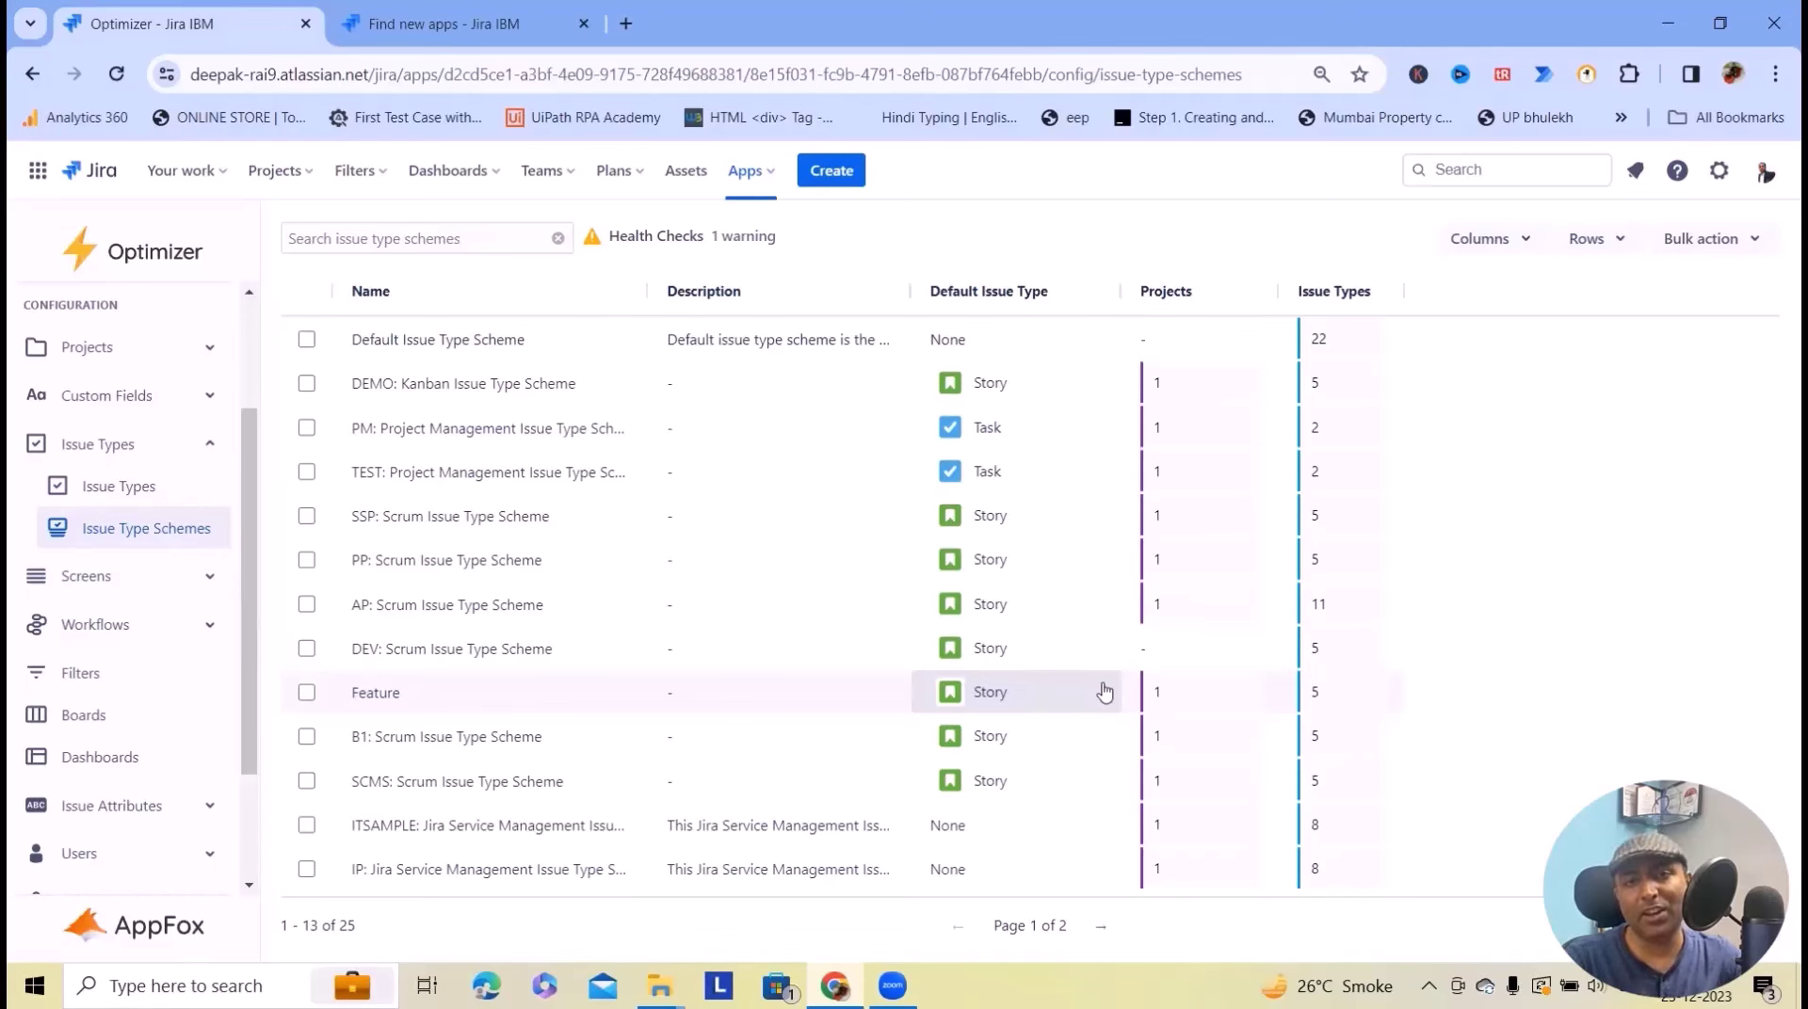
click(306, 341)
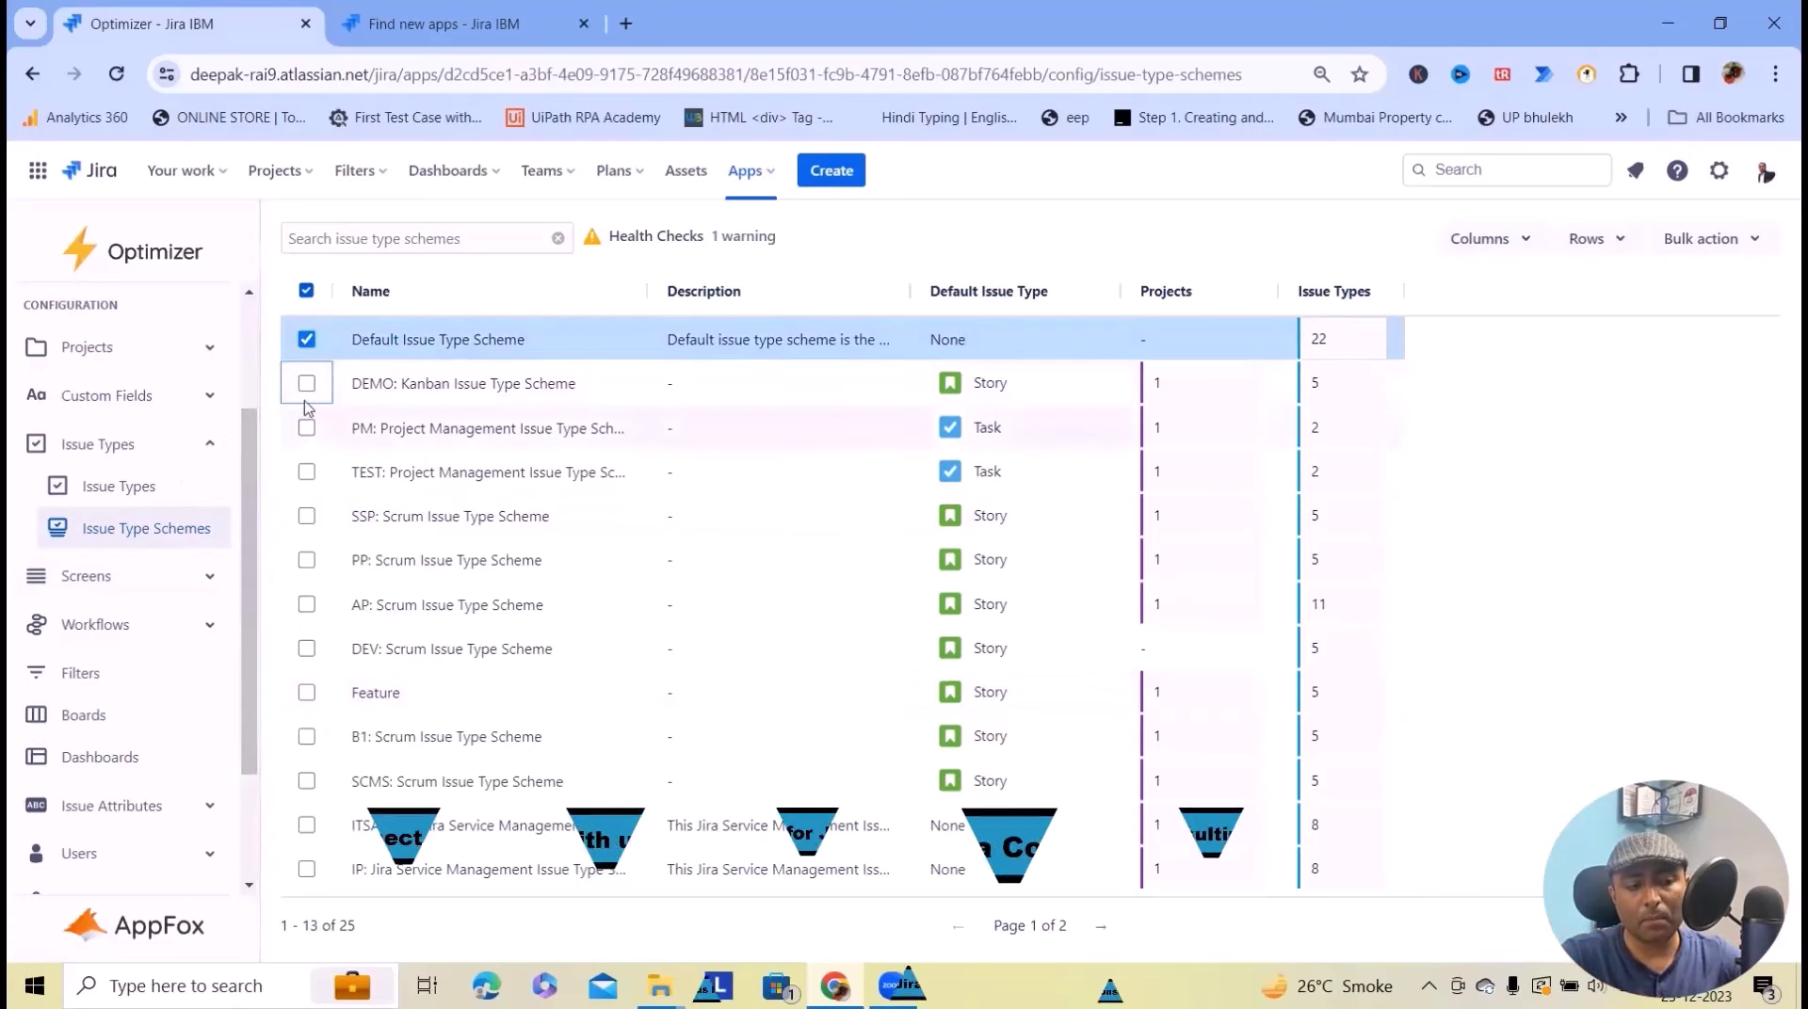
click(306, 384)
click(306, 428)
click(306, 474)
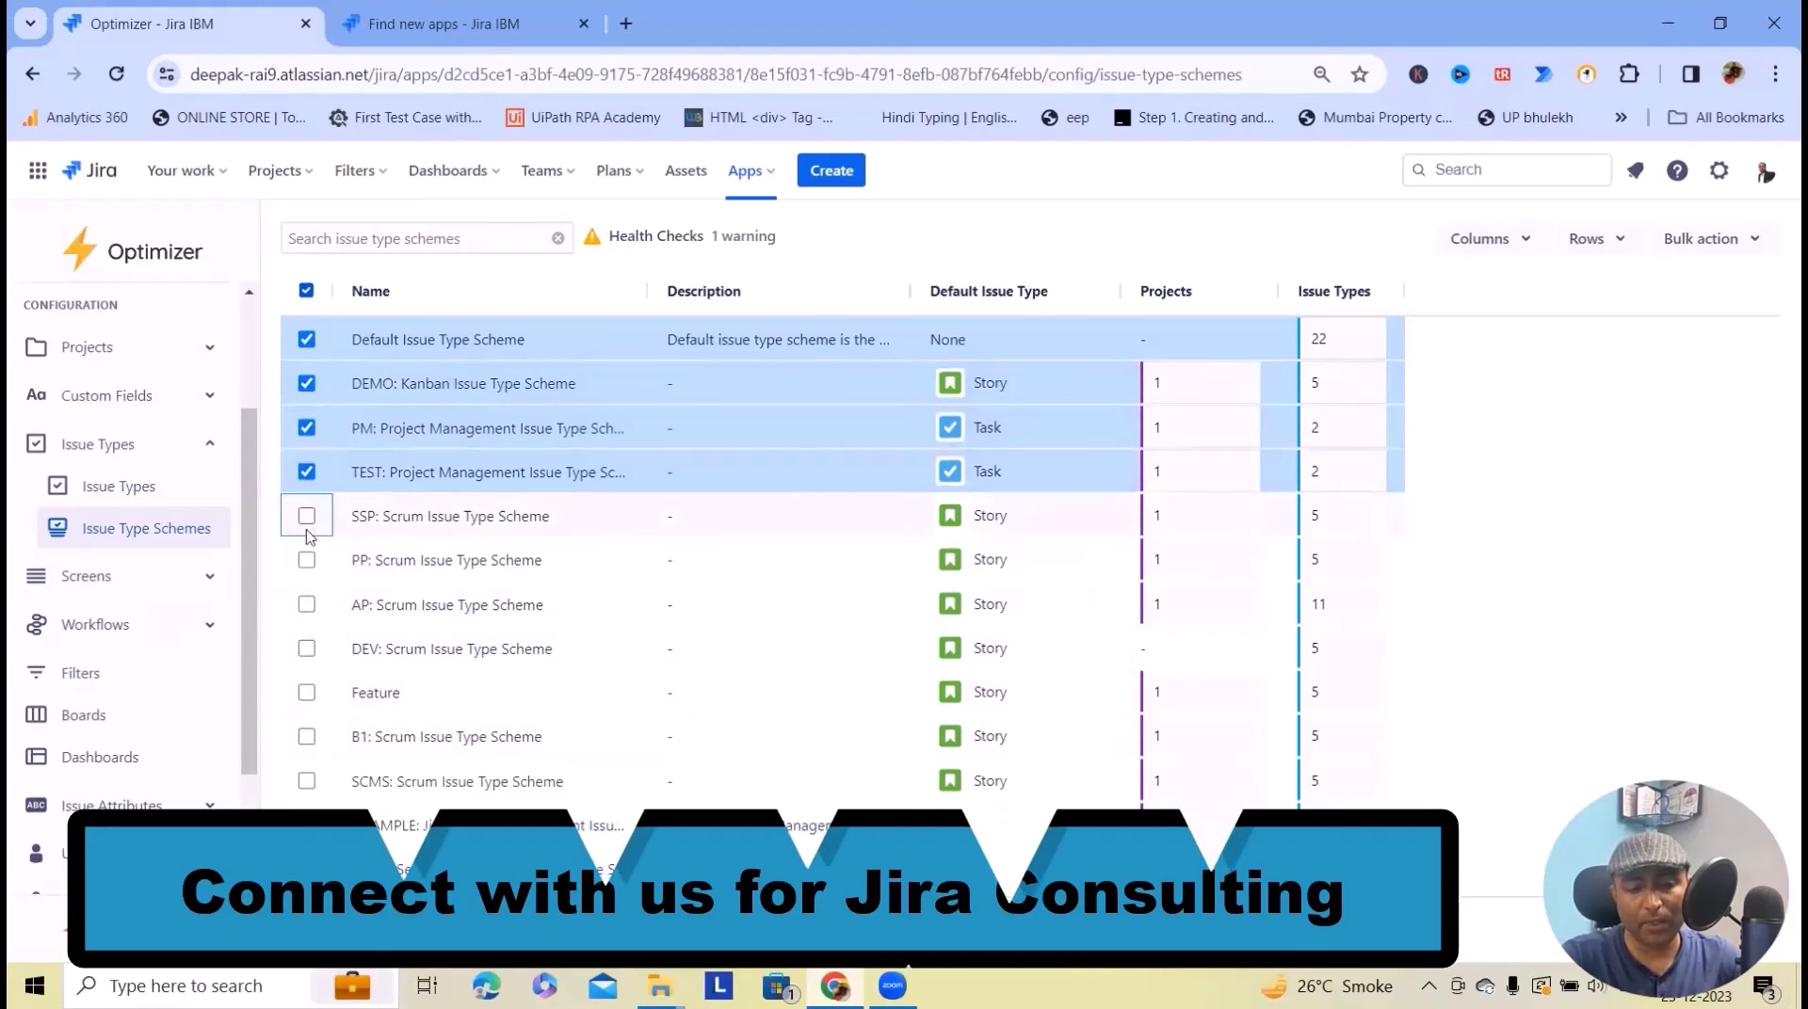
click(306, 290)
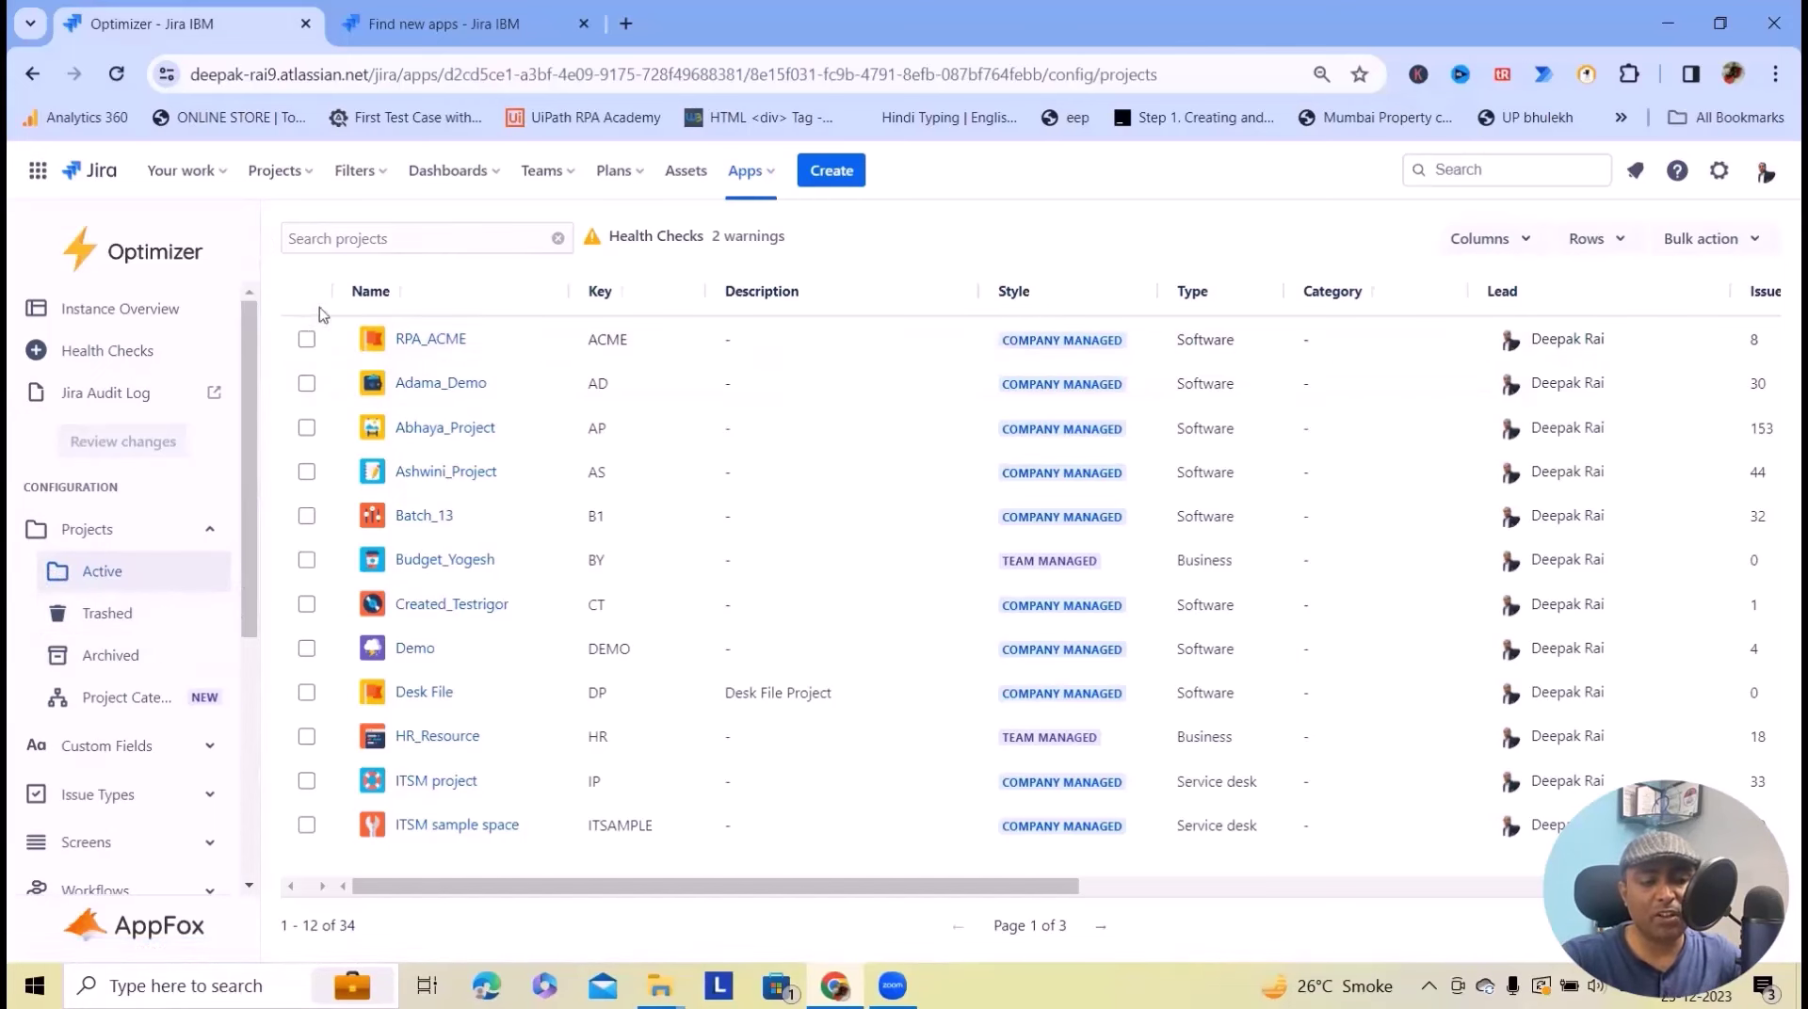
- Select the first four active projects and show the bulk actions available for them
click(307, 340)
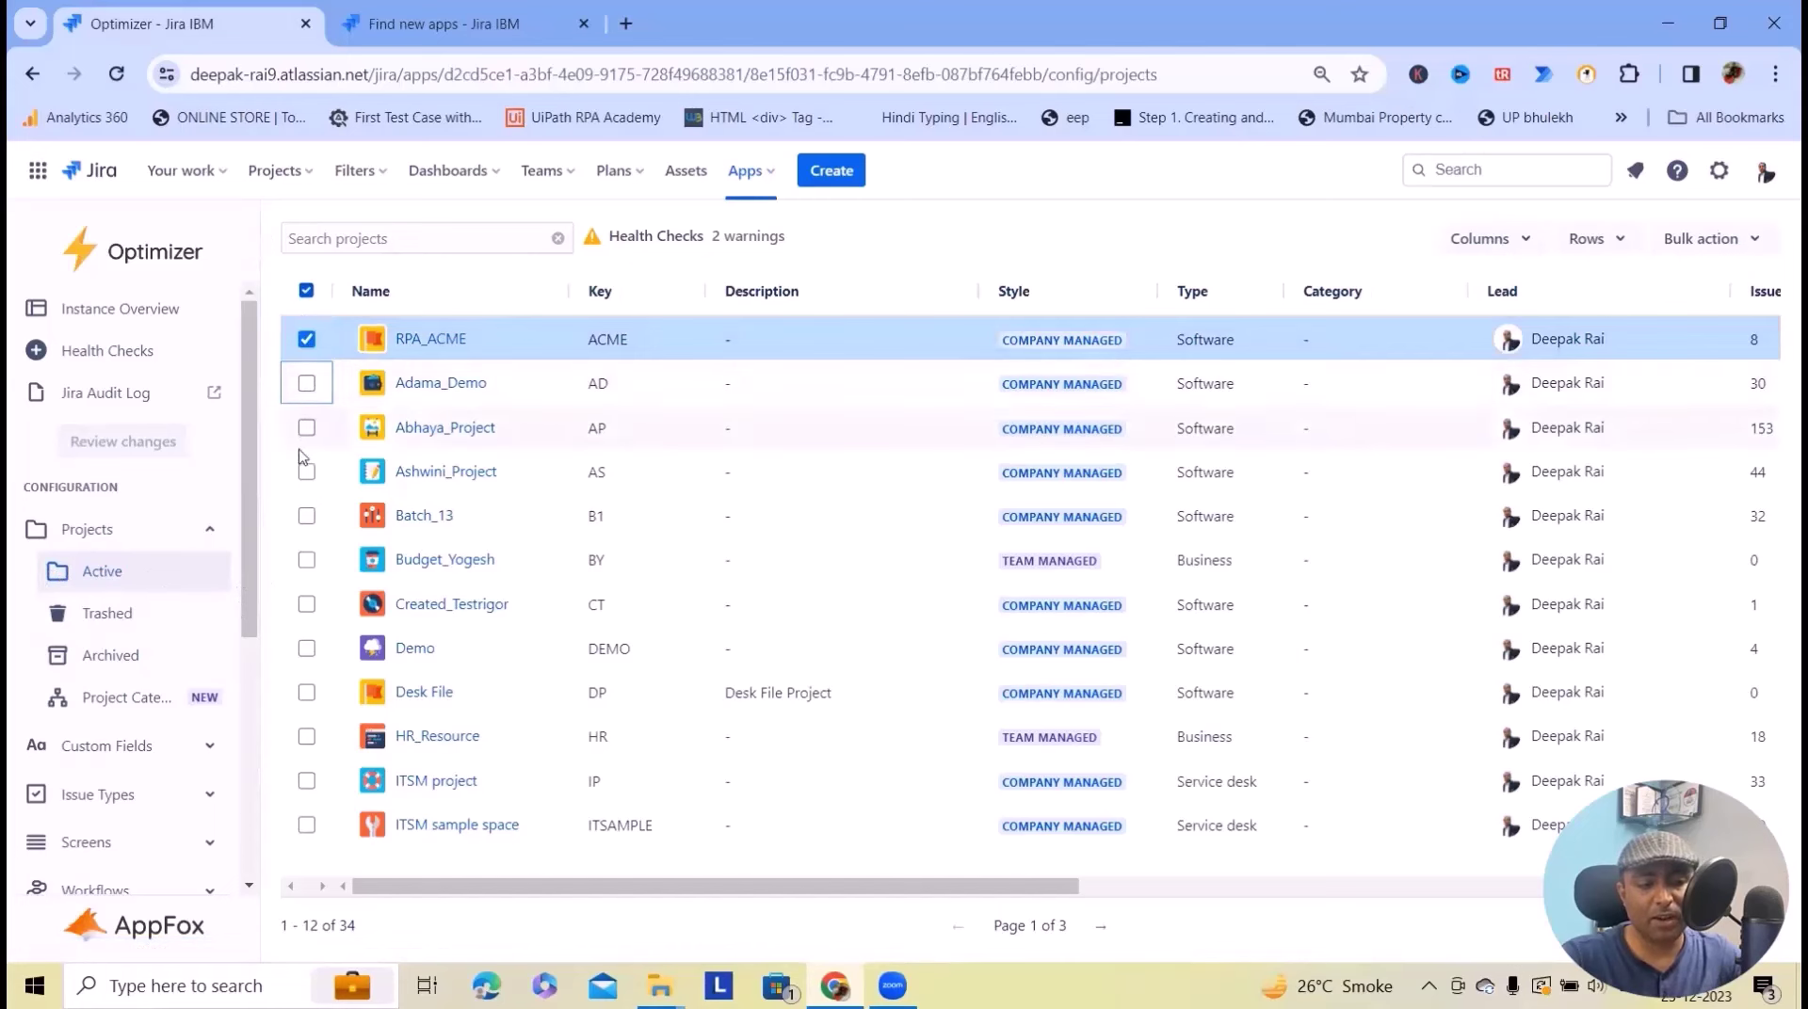
click(307, 383)
click(307, 427)
click(307, 472)
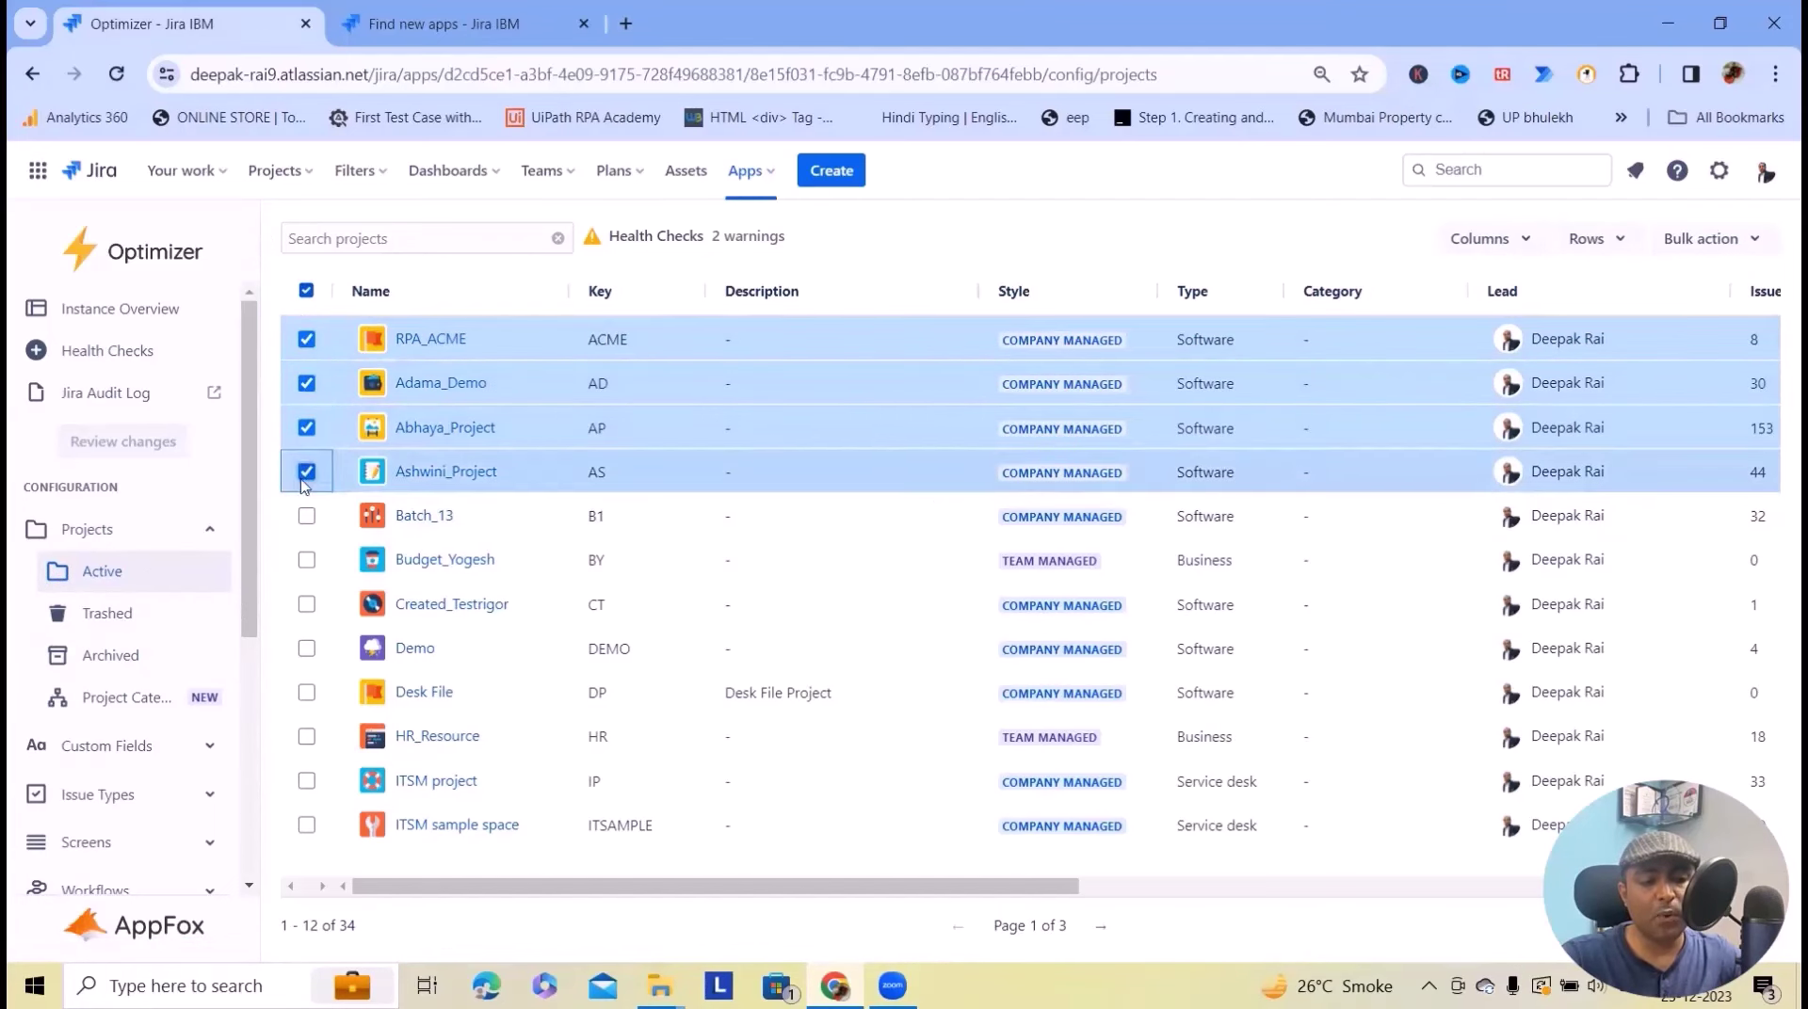
click(1713, 239)
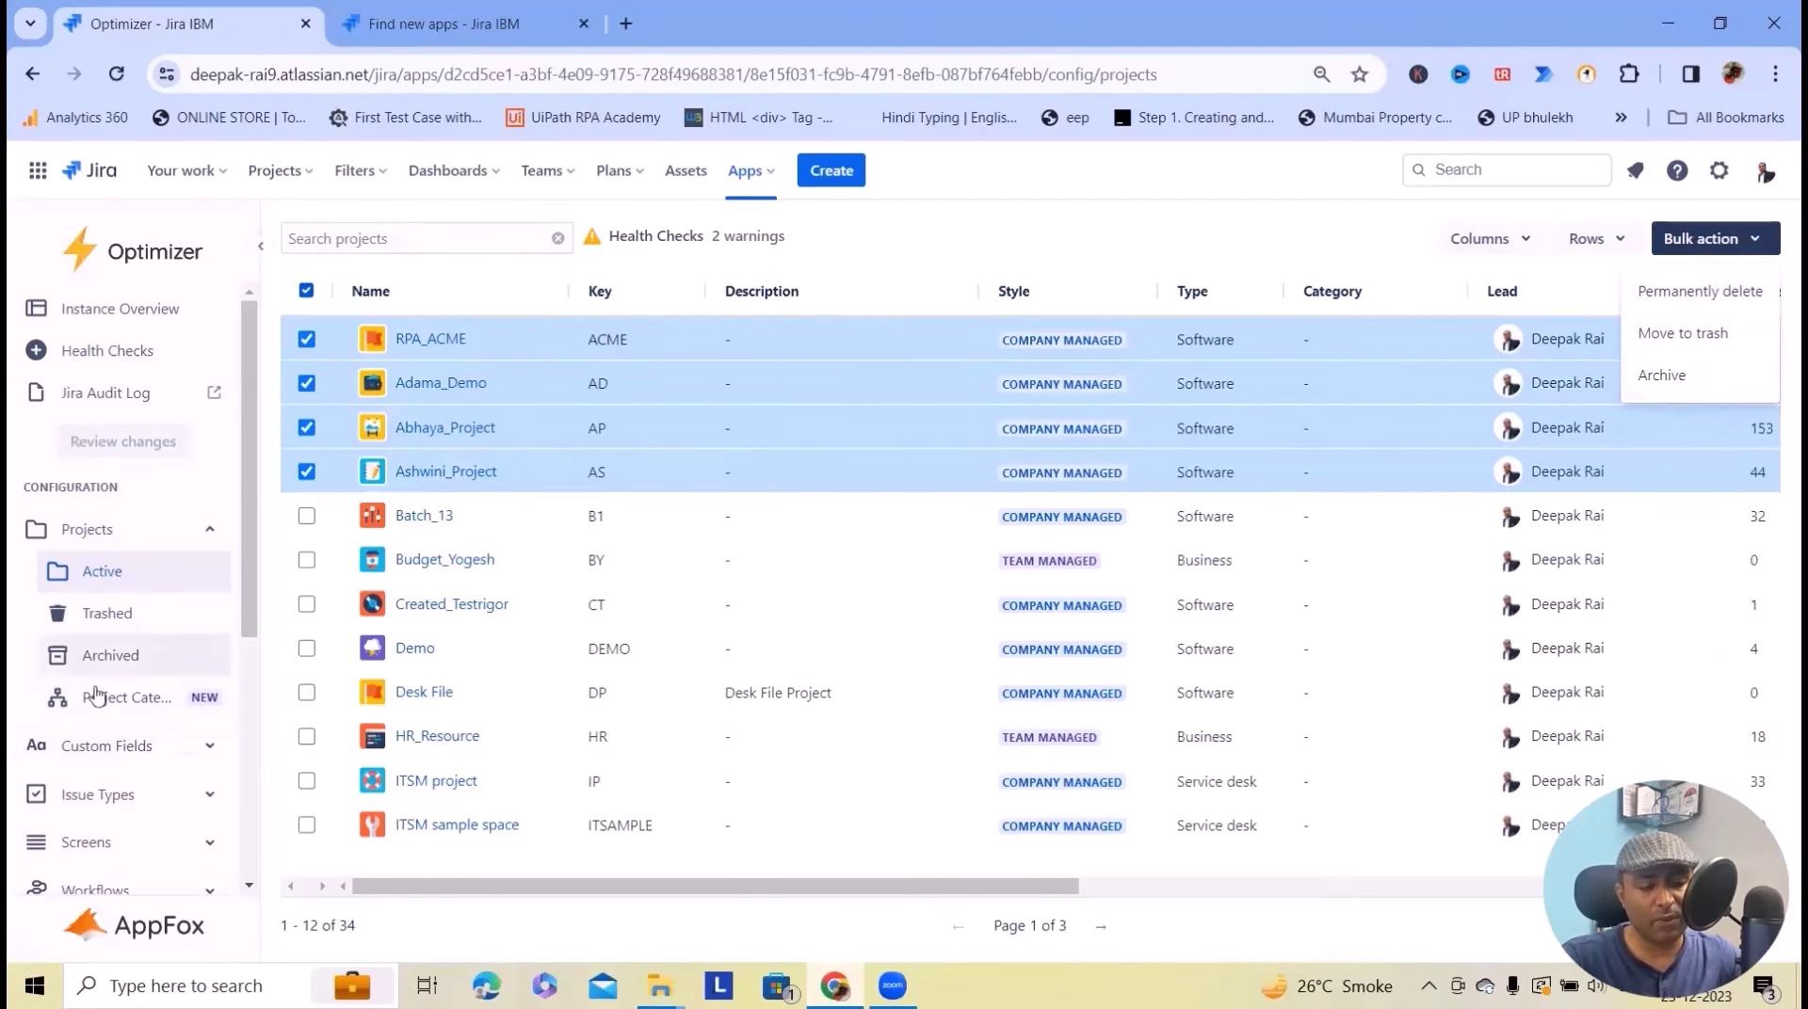
- Open the trashed custom fields list and switch to the active custom fields
click(114, 752)
click(109, 825)
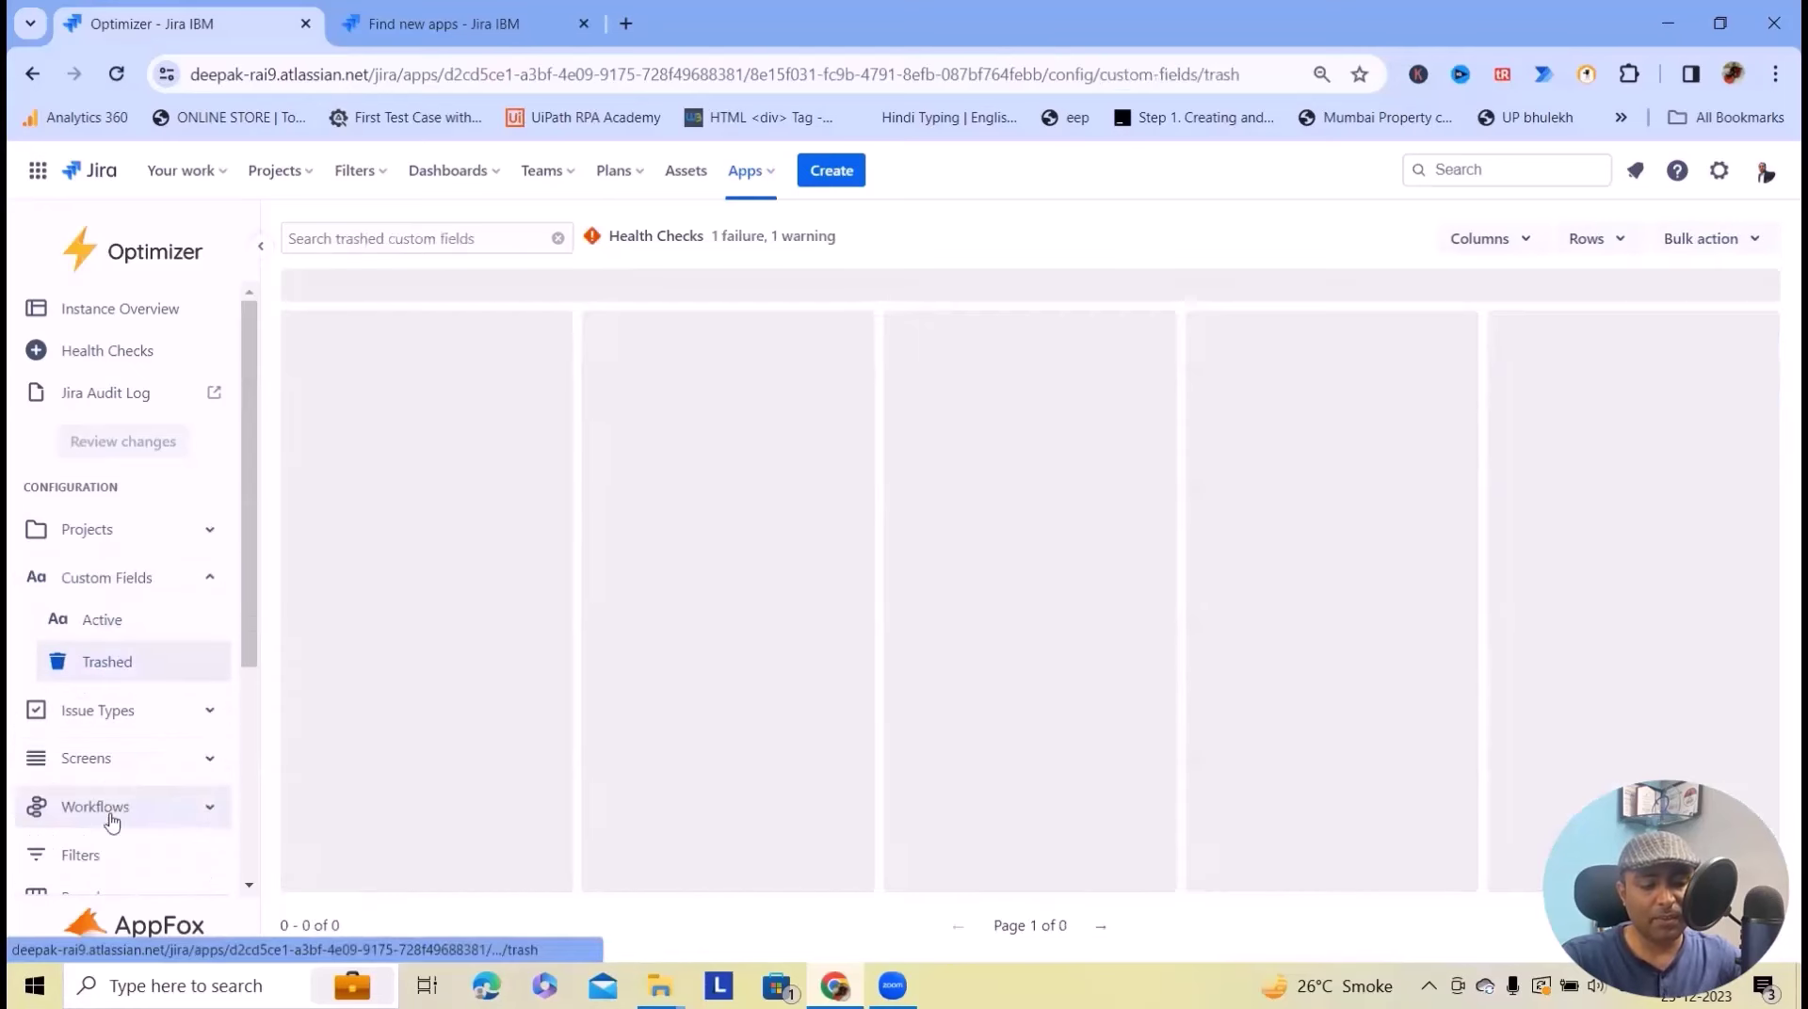
click(102, 619)
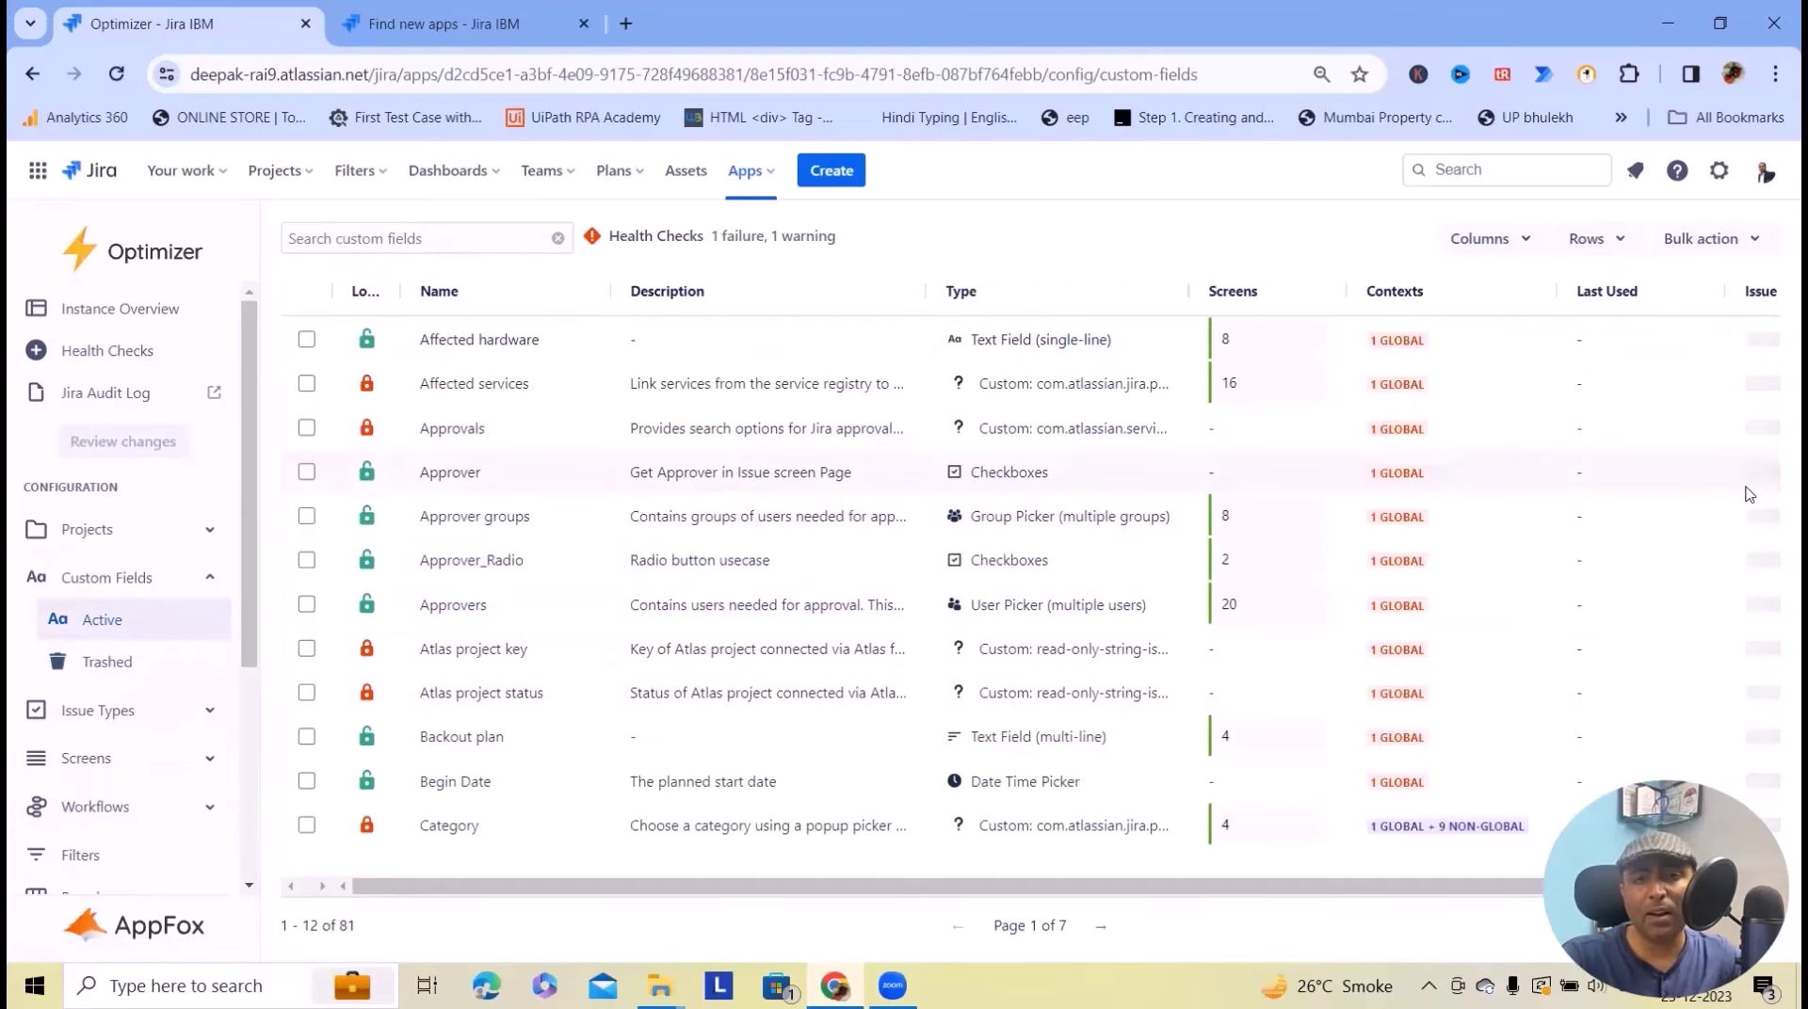
- Select the first five custom fields, Affected hardware through Approver groups, and show the bulk actions available for them
click(1744, 256)
click(306, 339)
click(306, 384)
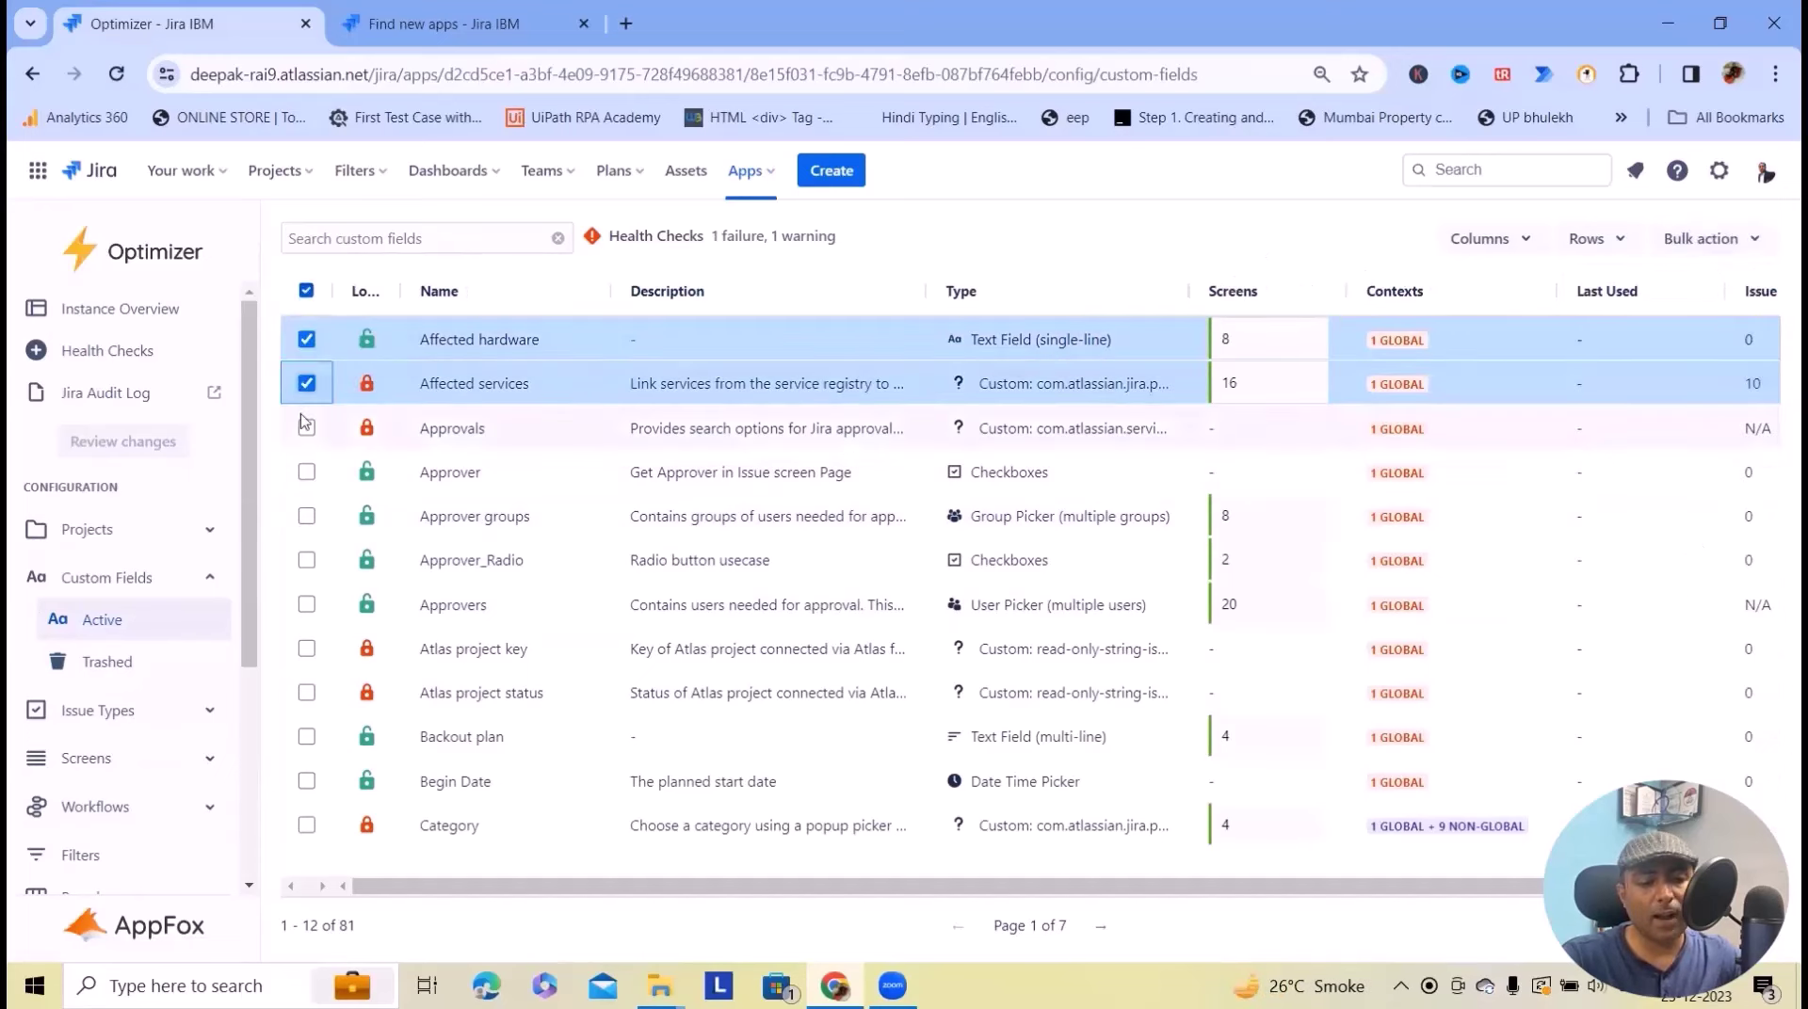
click(306, 427)
click(306, 472)
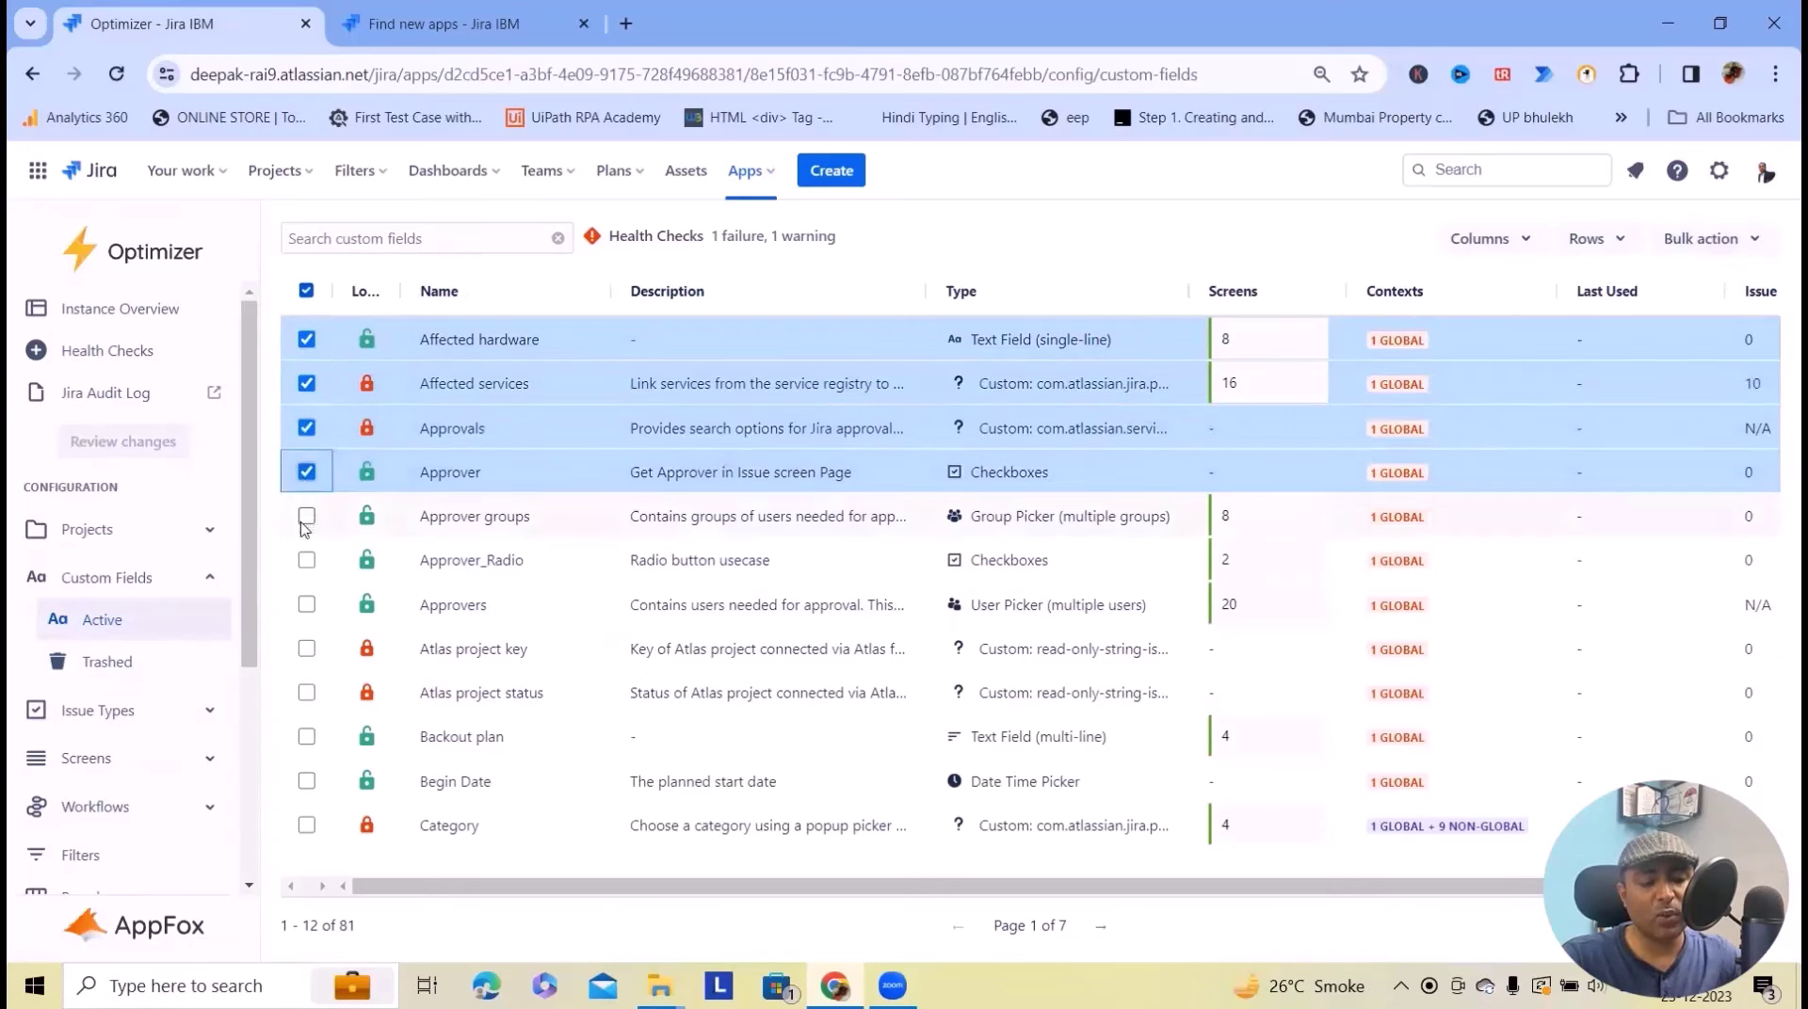
click(306, 516)
click(1762, 248)
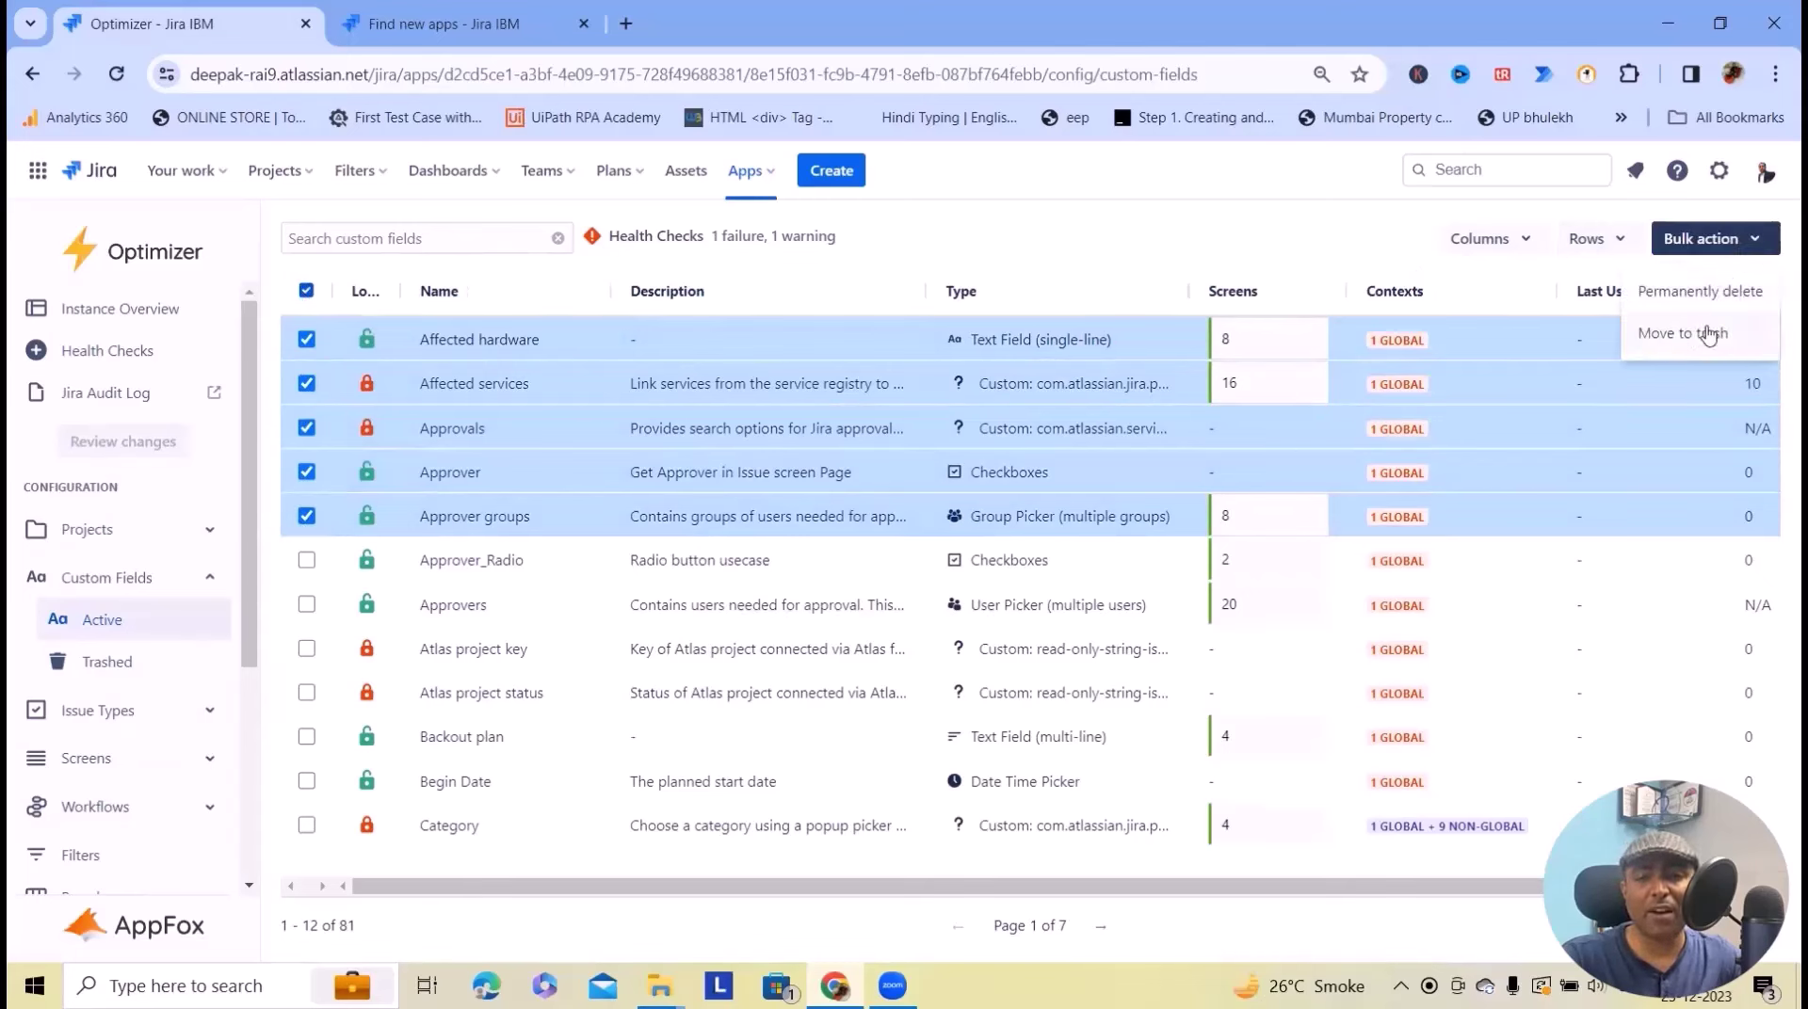
- Clear the custom field selection and select only Affected hardware and Affected services
click(307, 292)
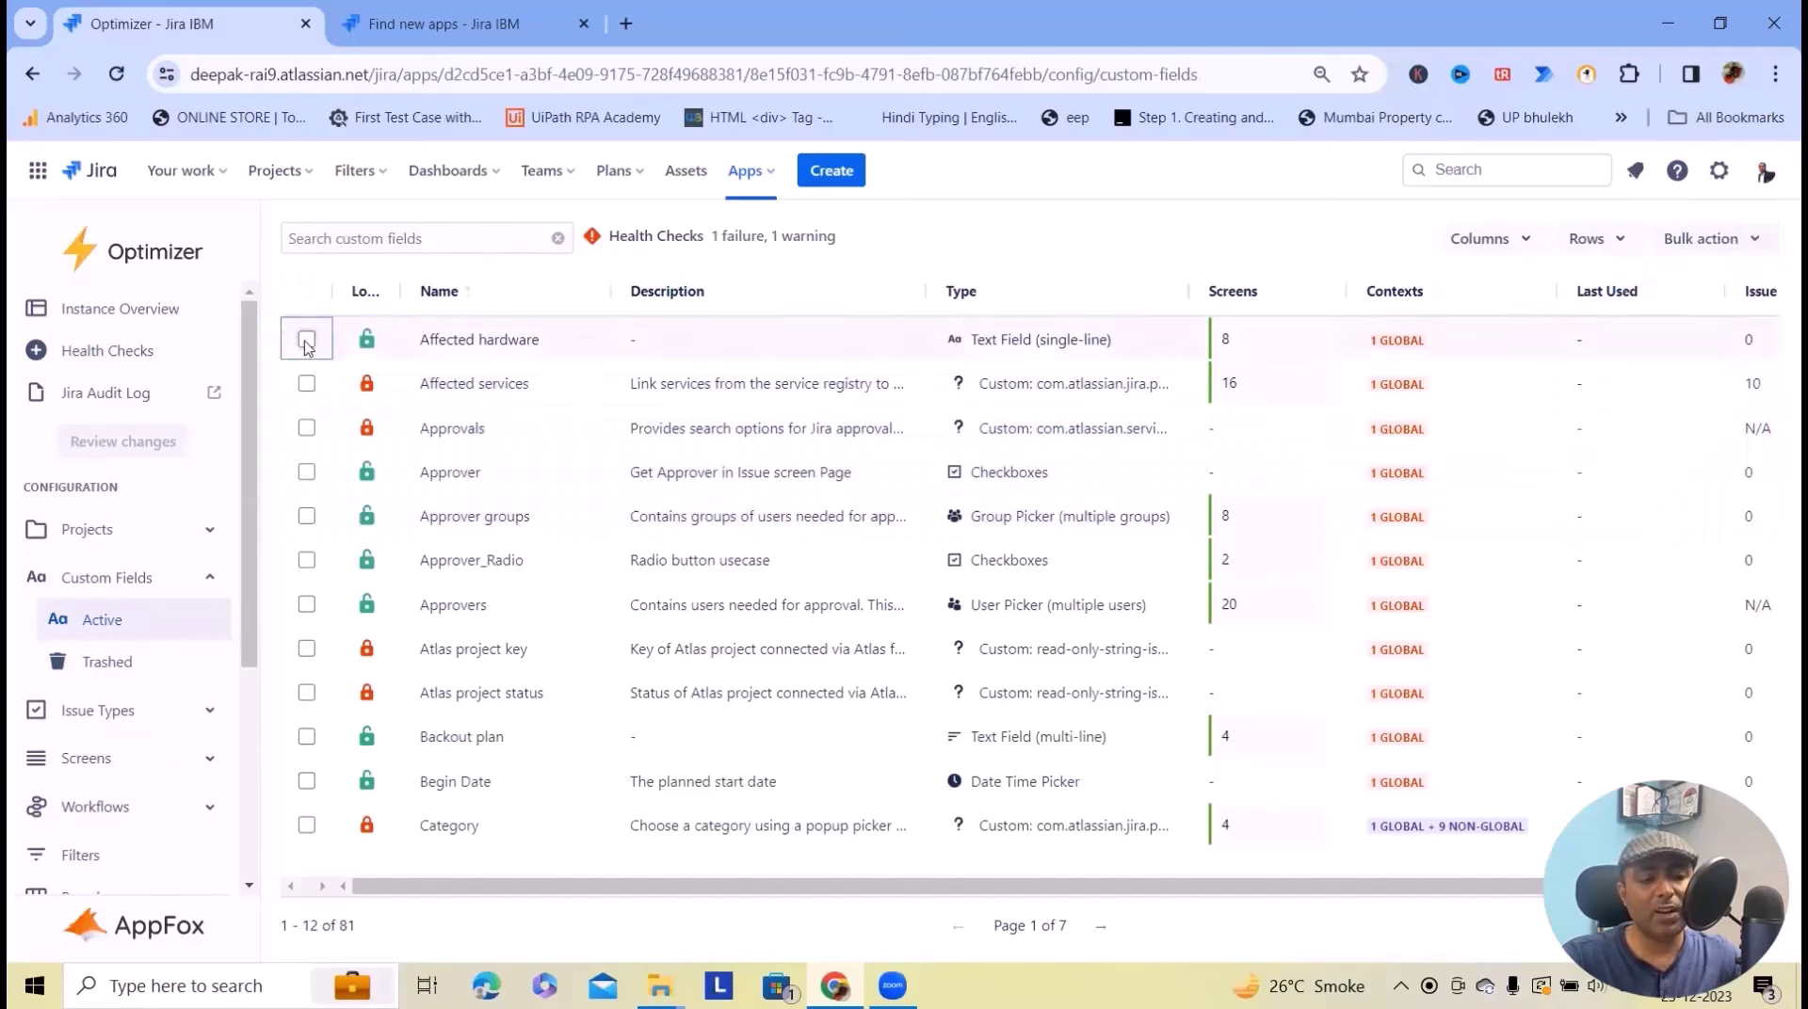
click(307, 341)
click(306, 297)
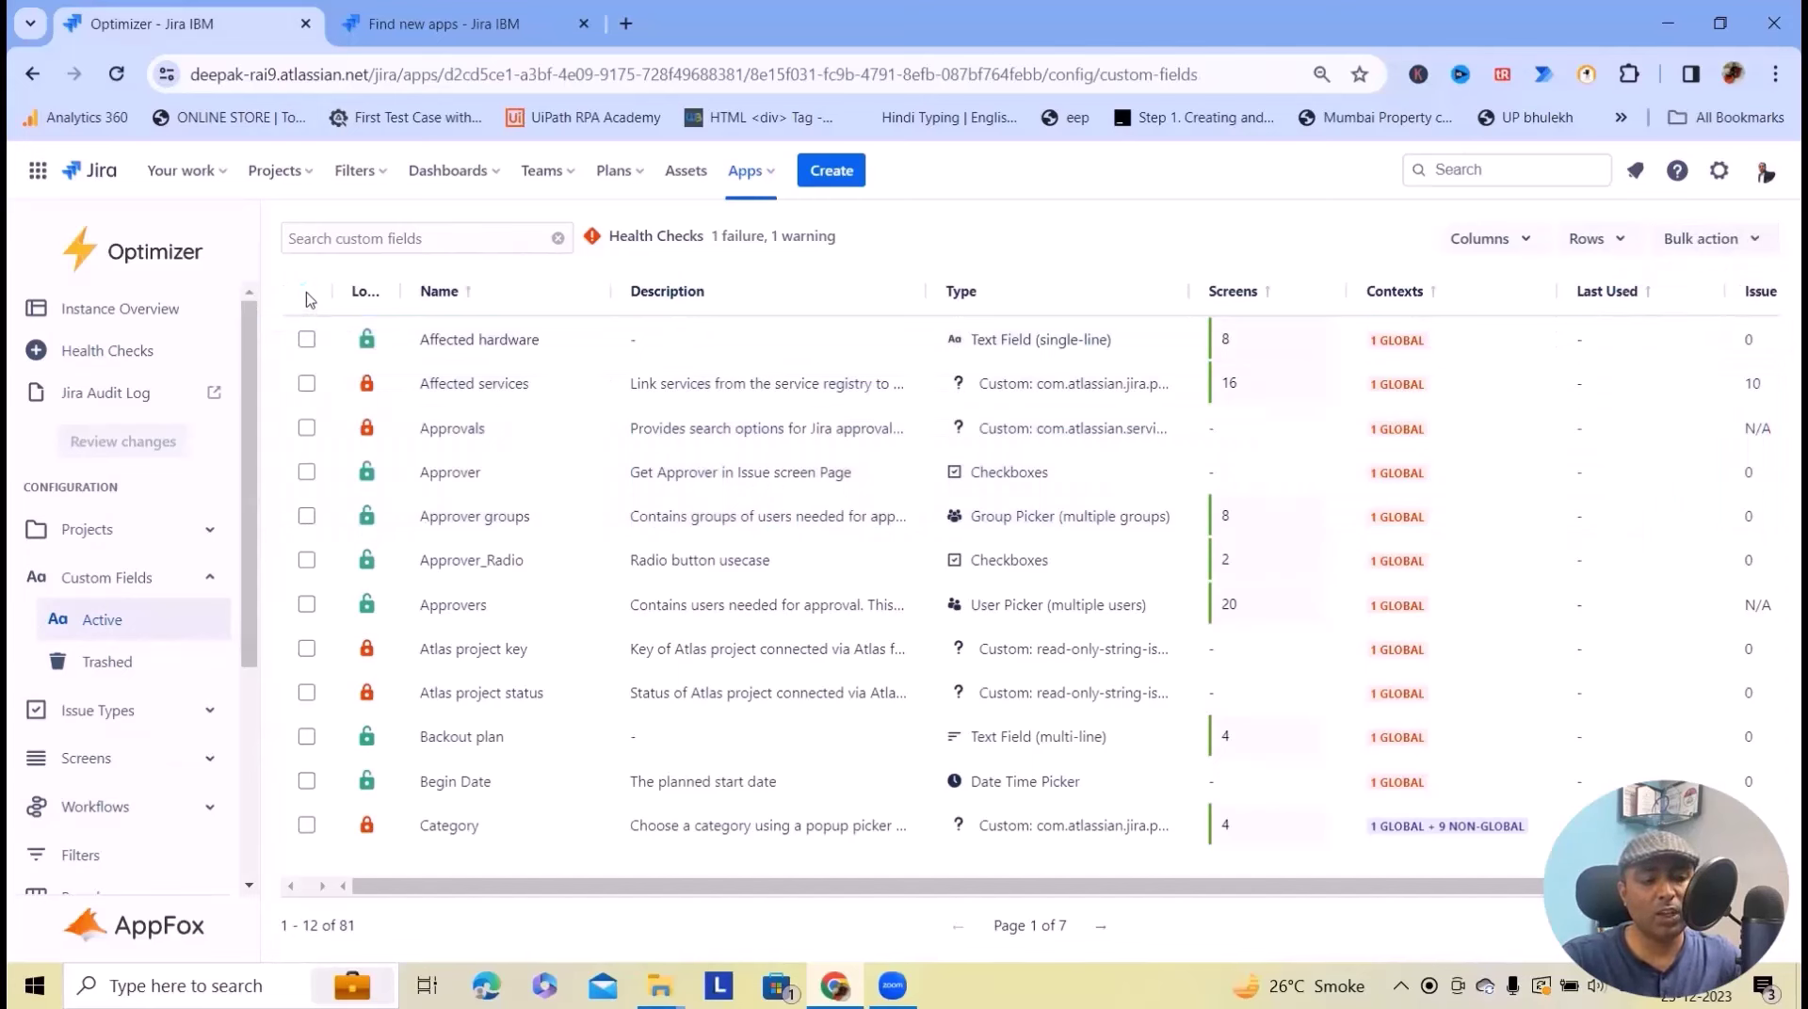
click(307, 339)
click(306, 383)
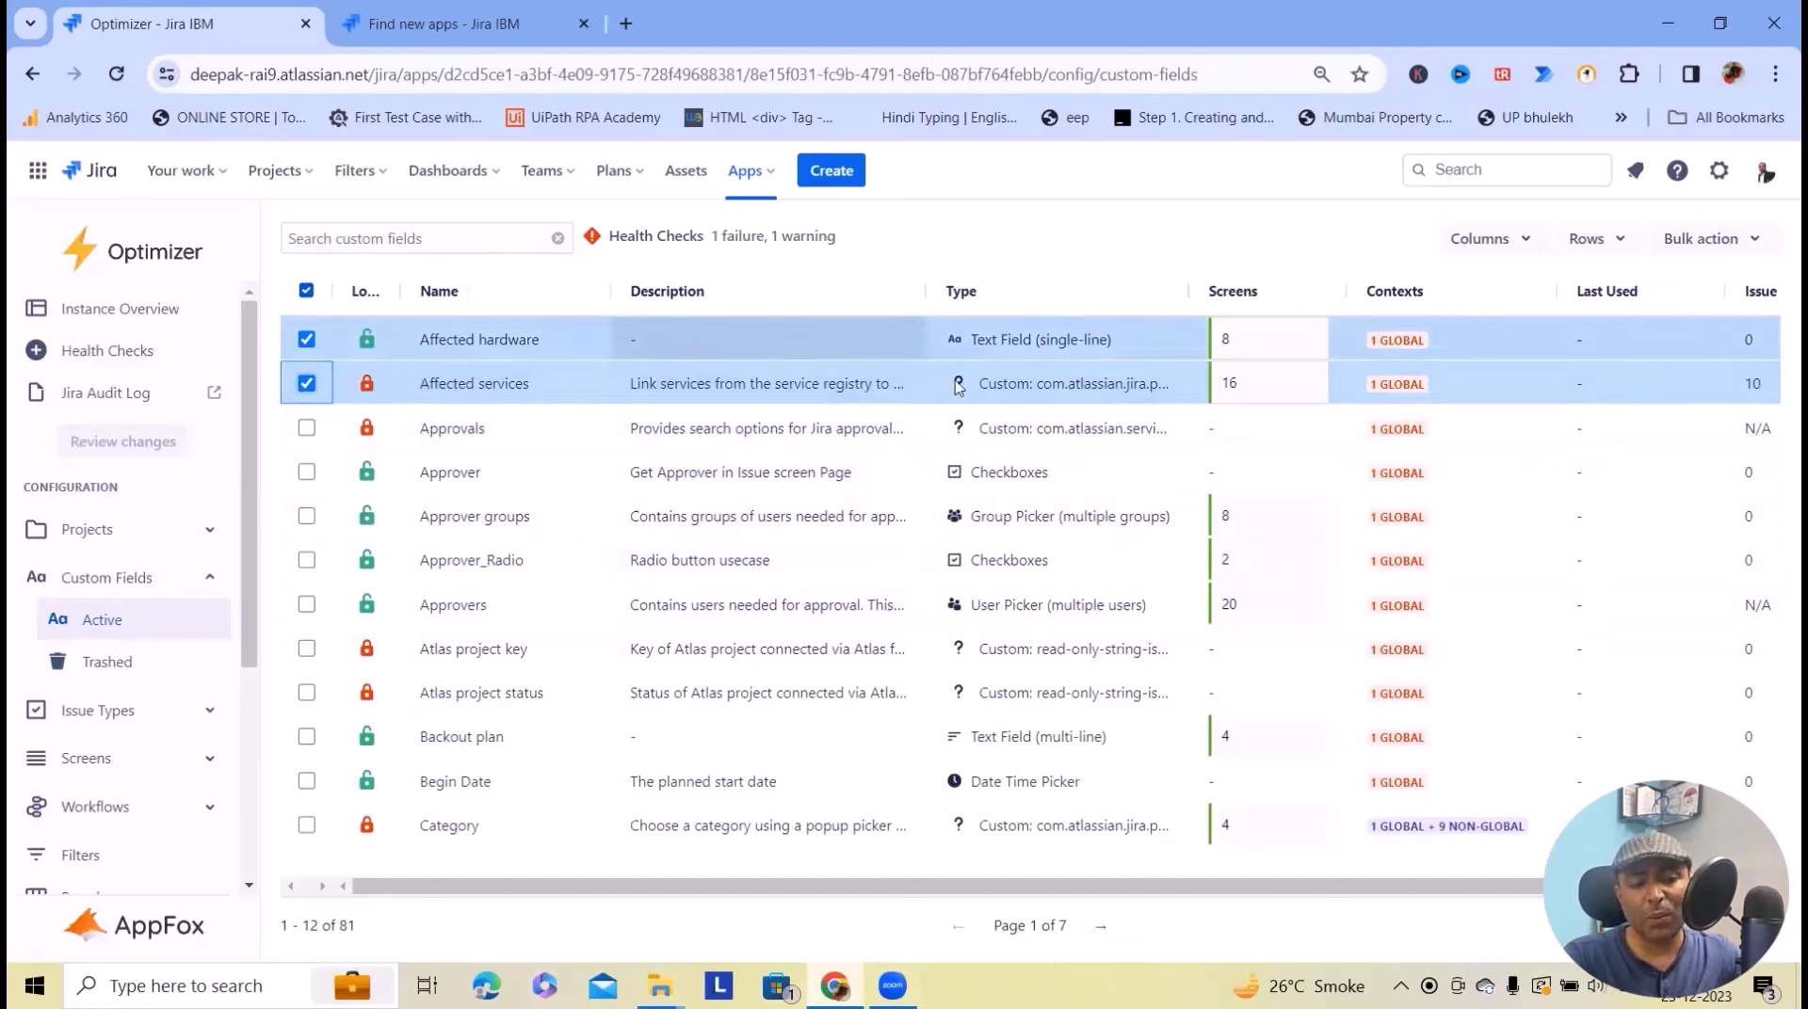
- View both pages of screens that use the Affected hardware field, and clear the custom field selection
click(1303, 351)
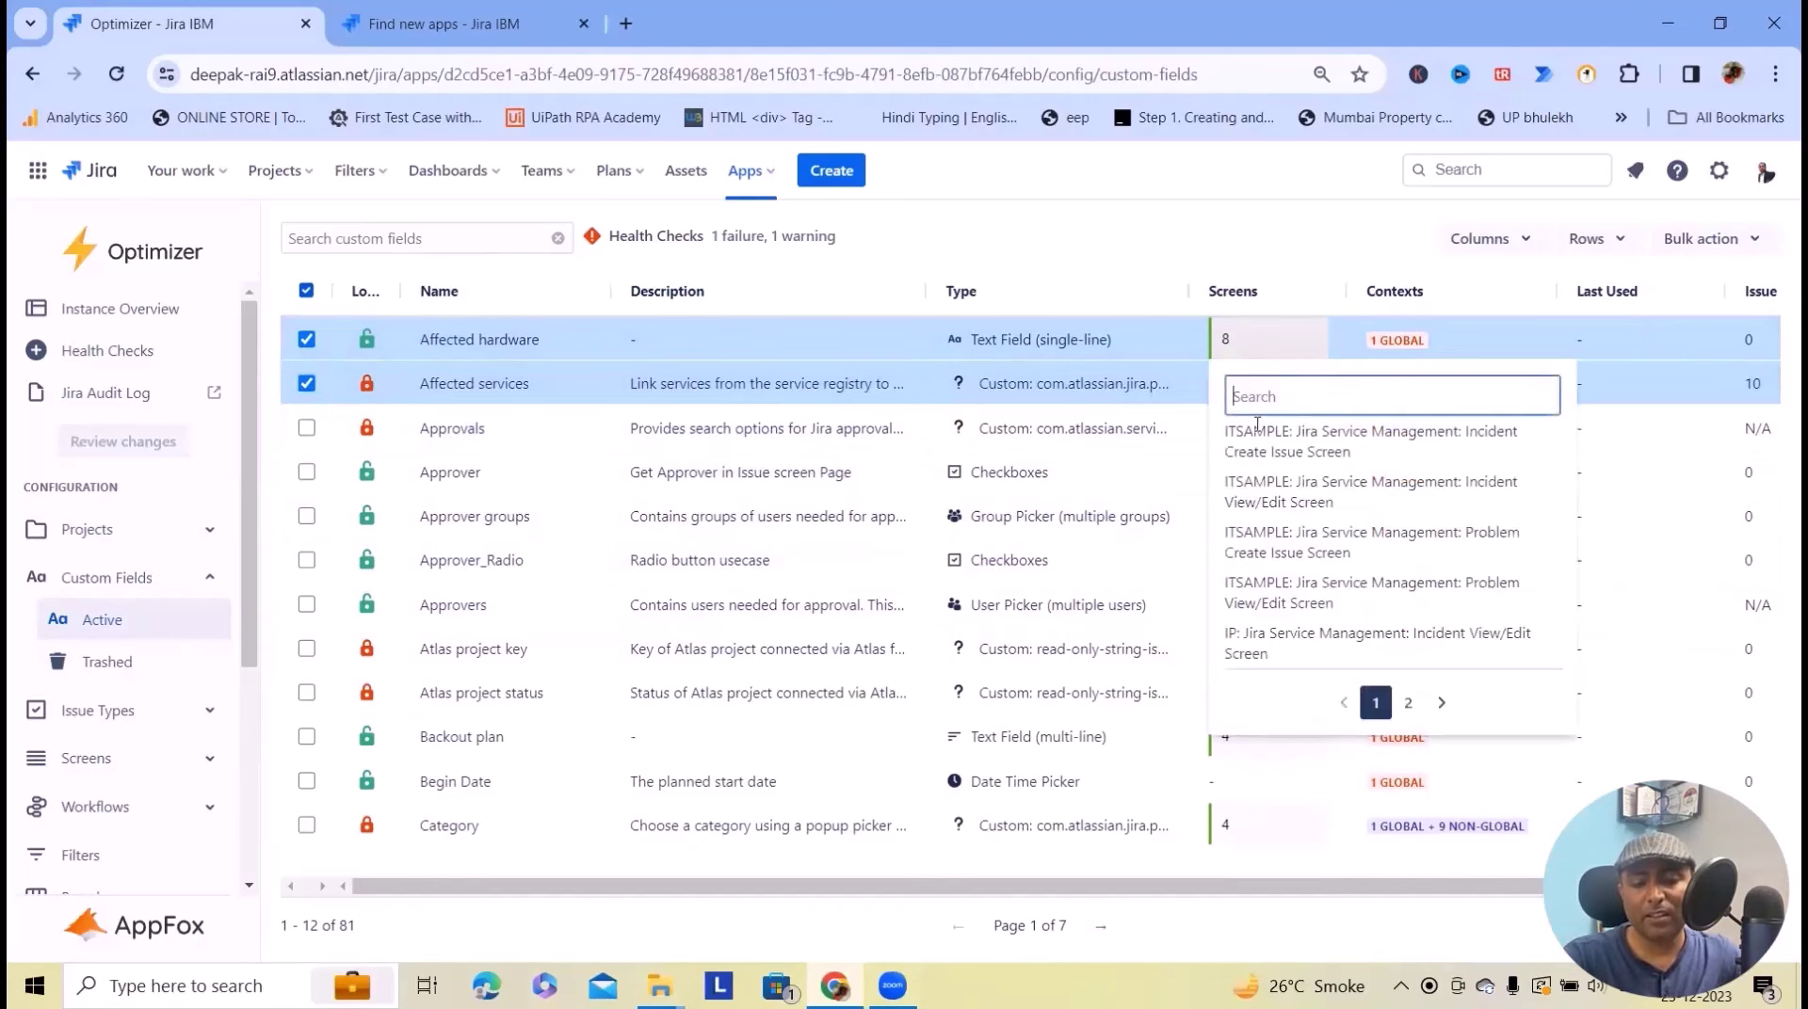
click(1251, 299)
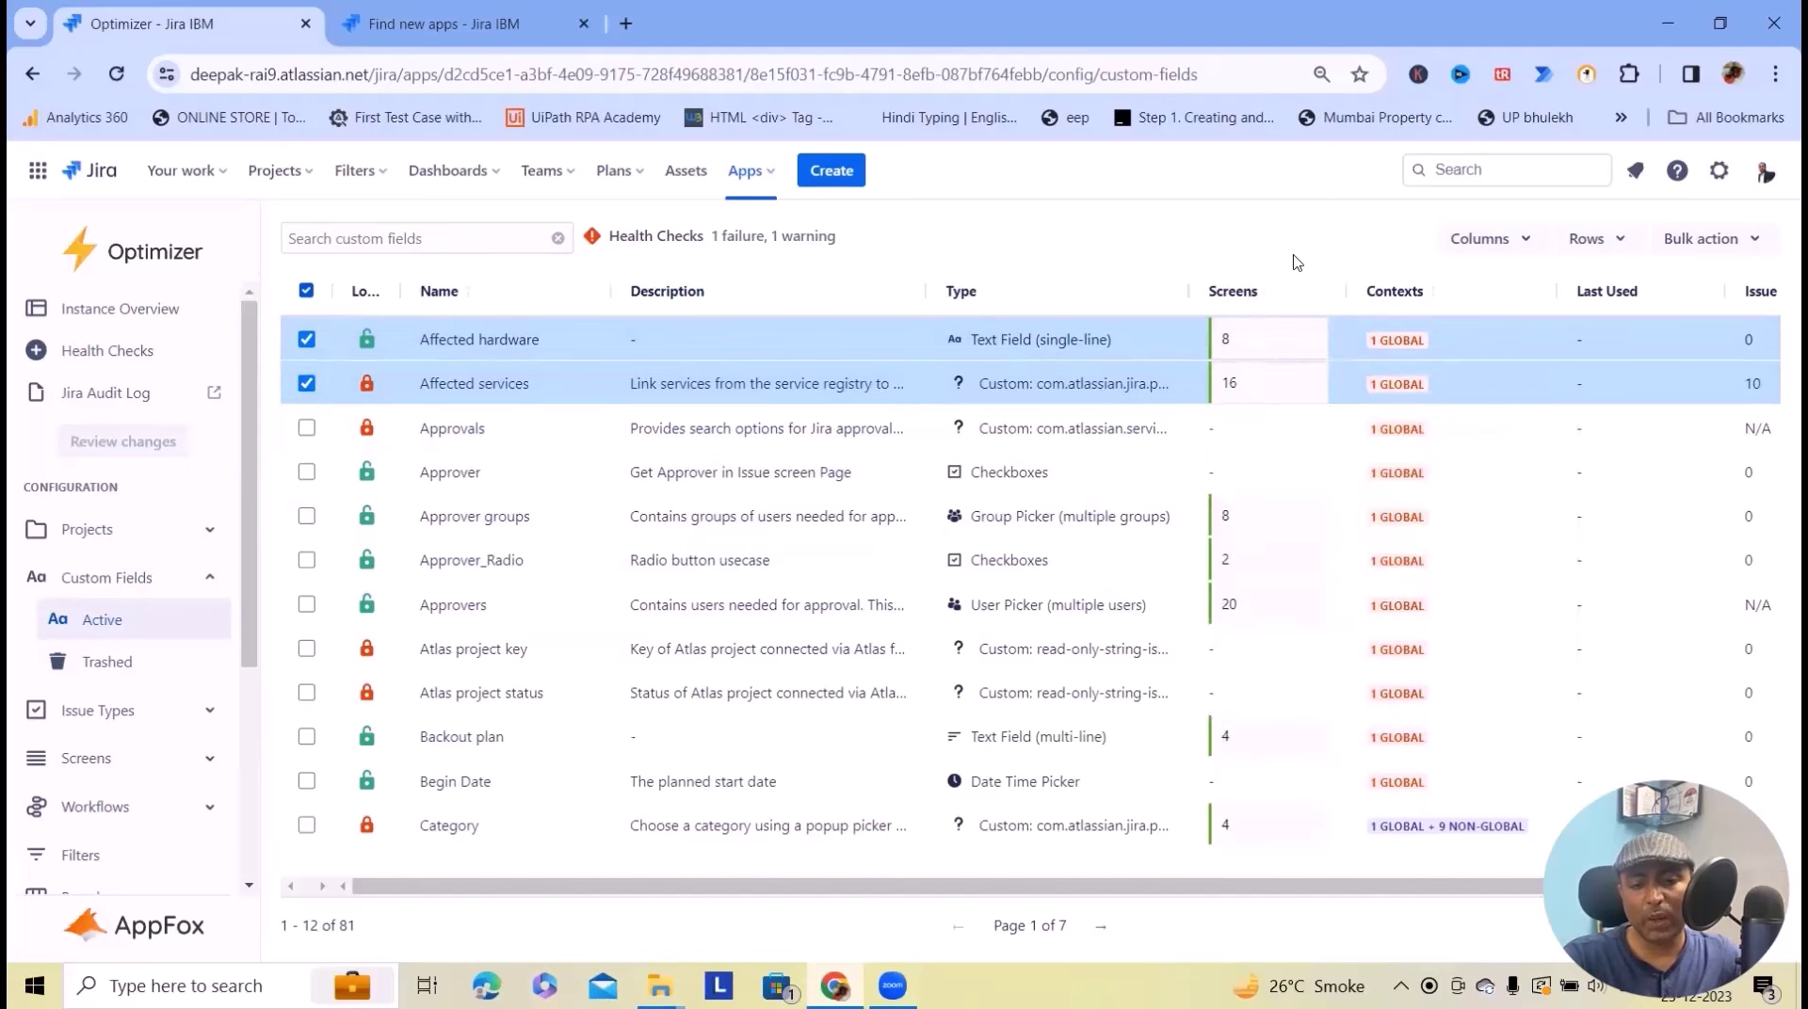
click(1236, 345)
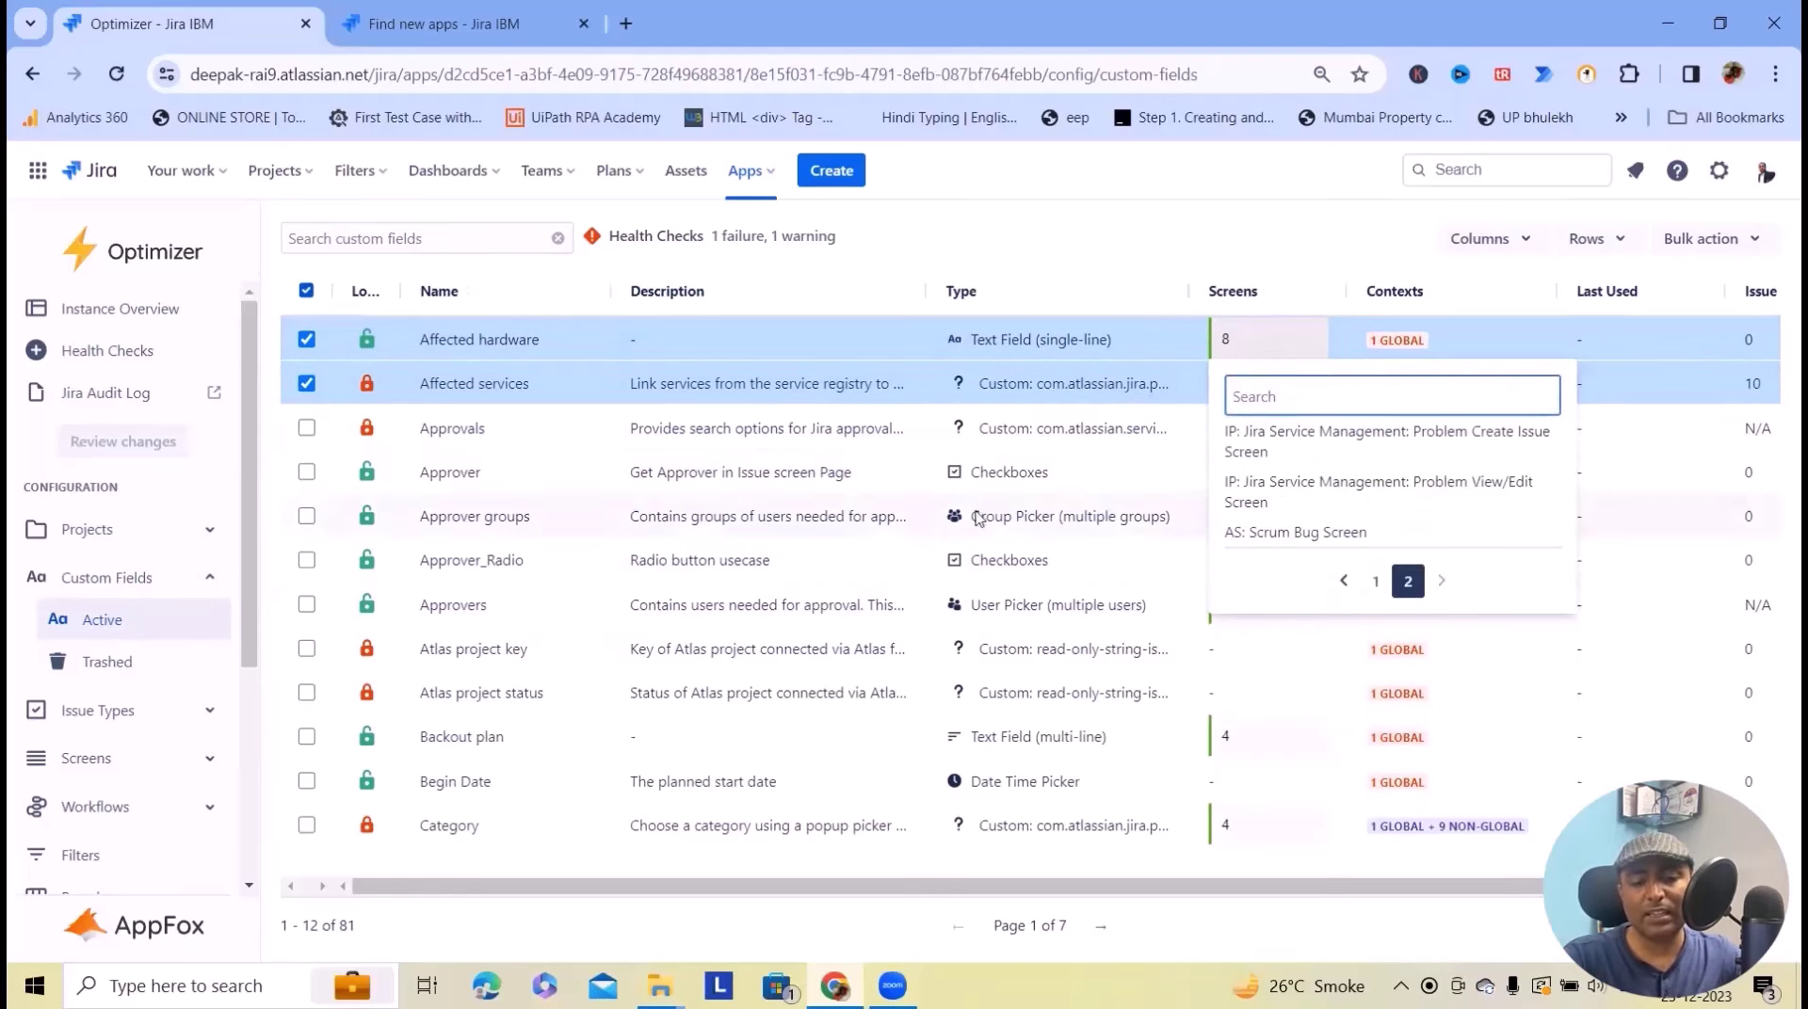
click(1251, 349)
click(1375, 581)
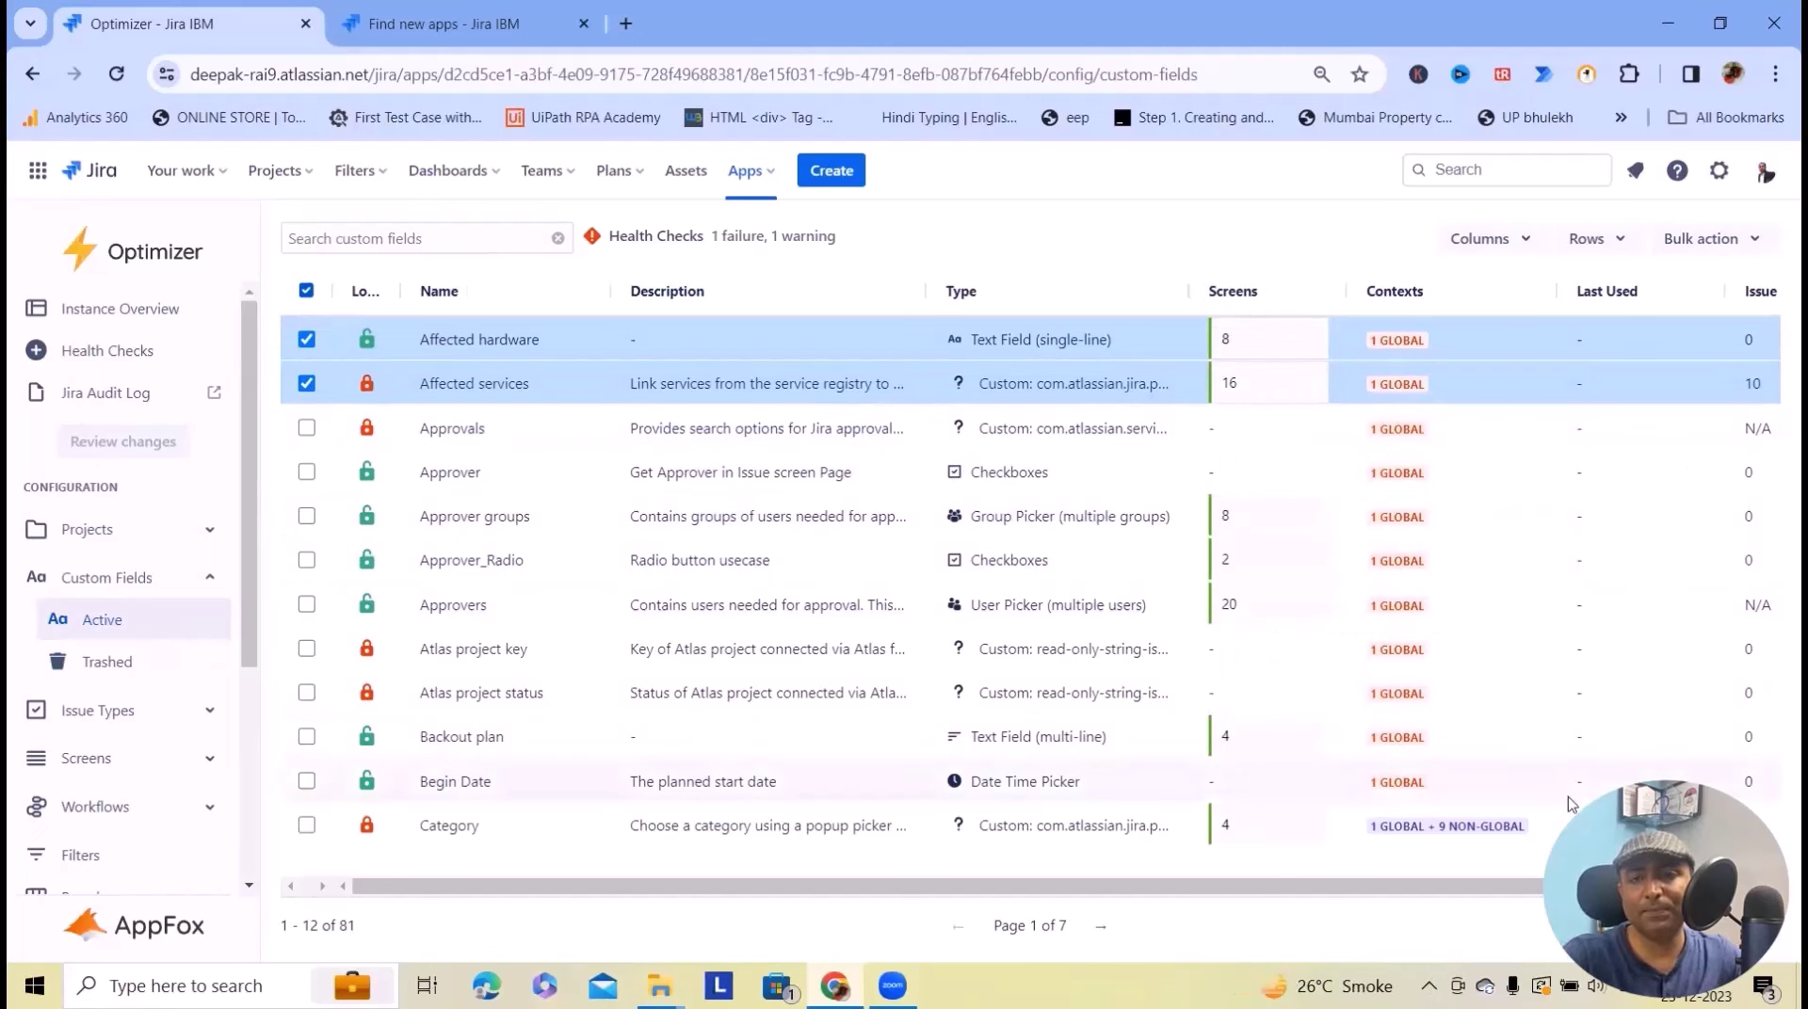
click(306, 290)
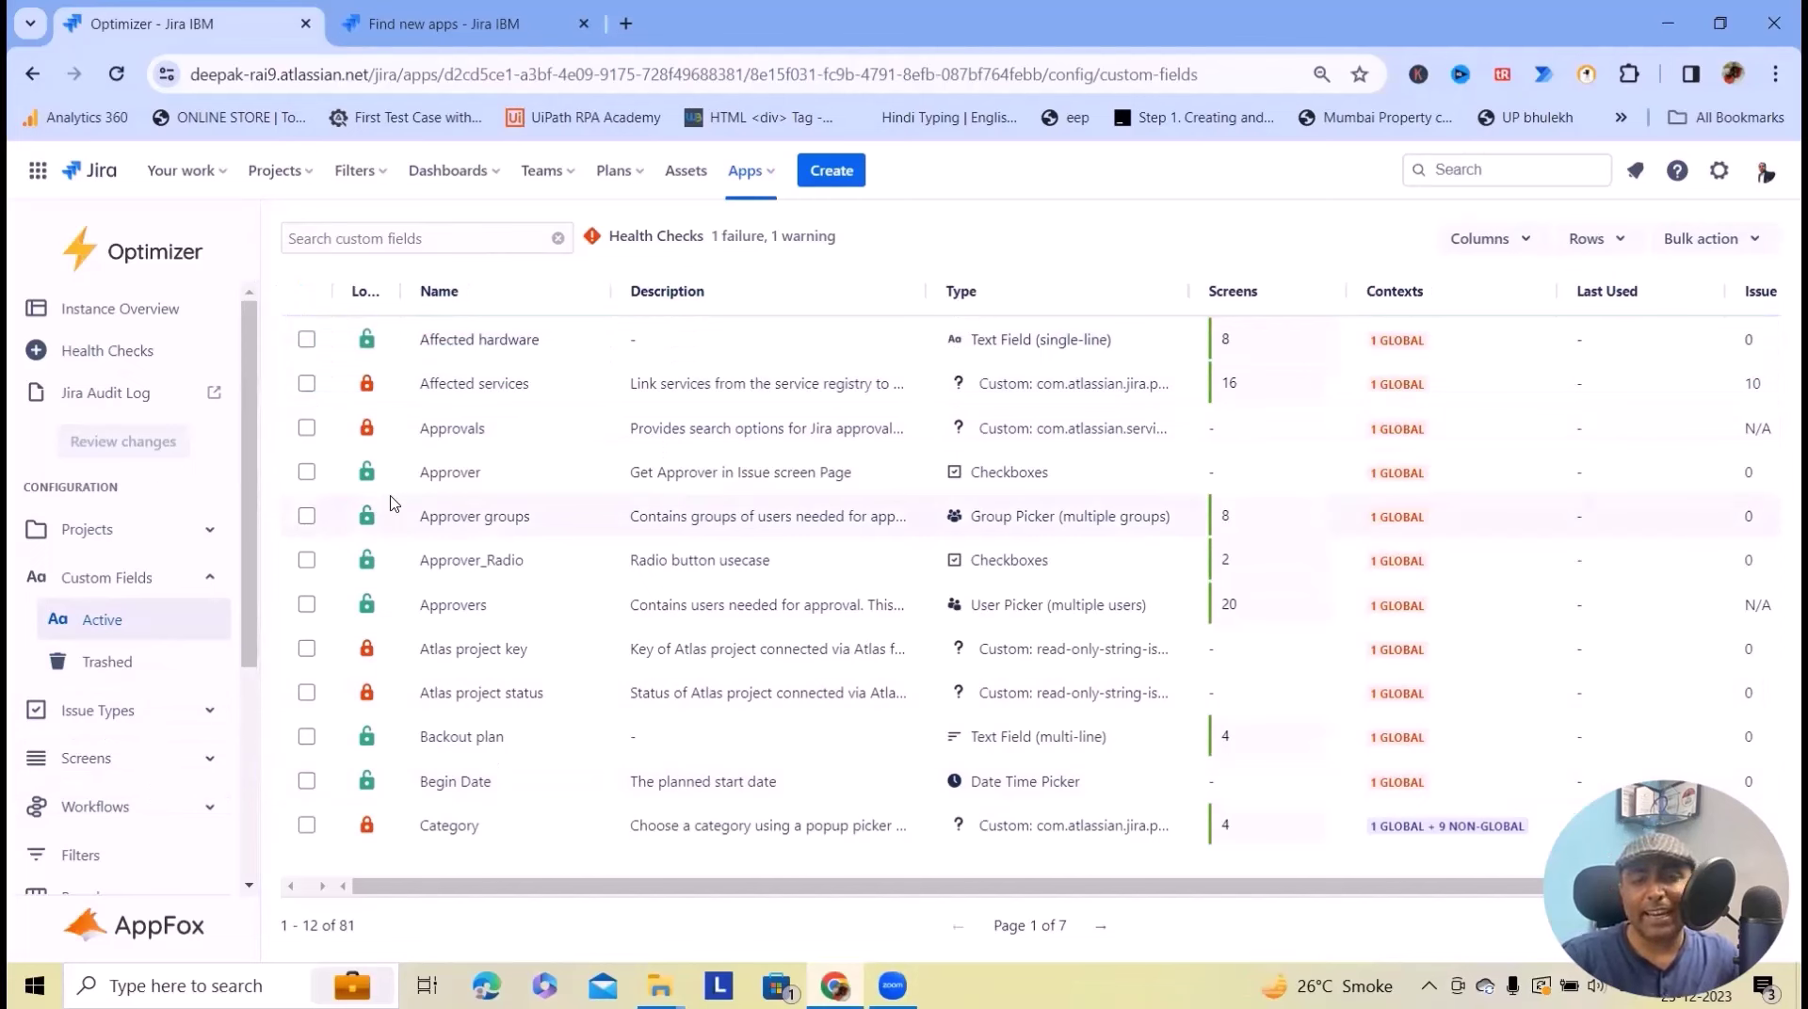
- Open the name of the Affected hardware custom field for inline editing and select its whole text
click(509, 347)
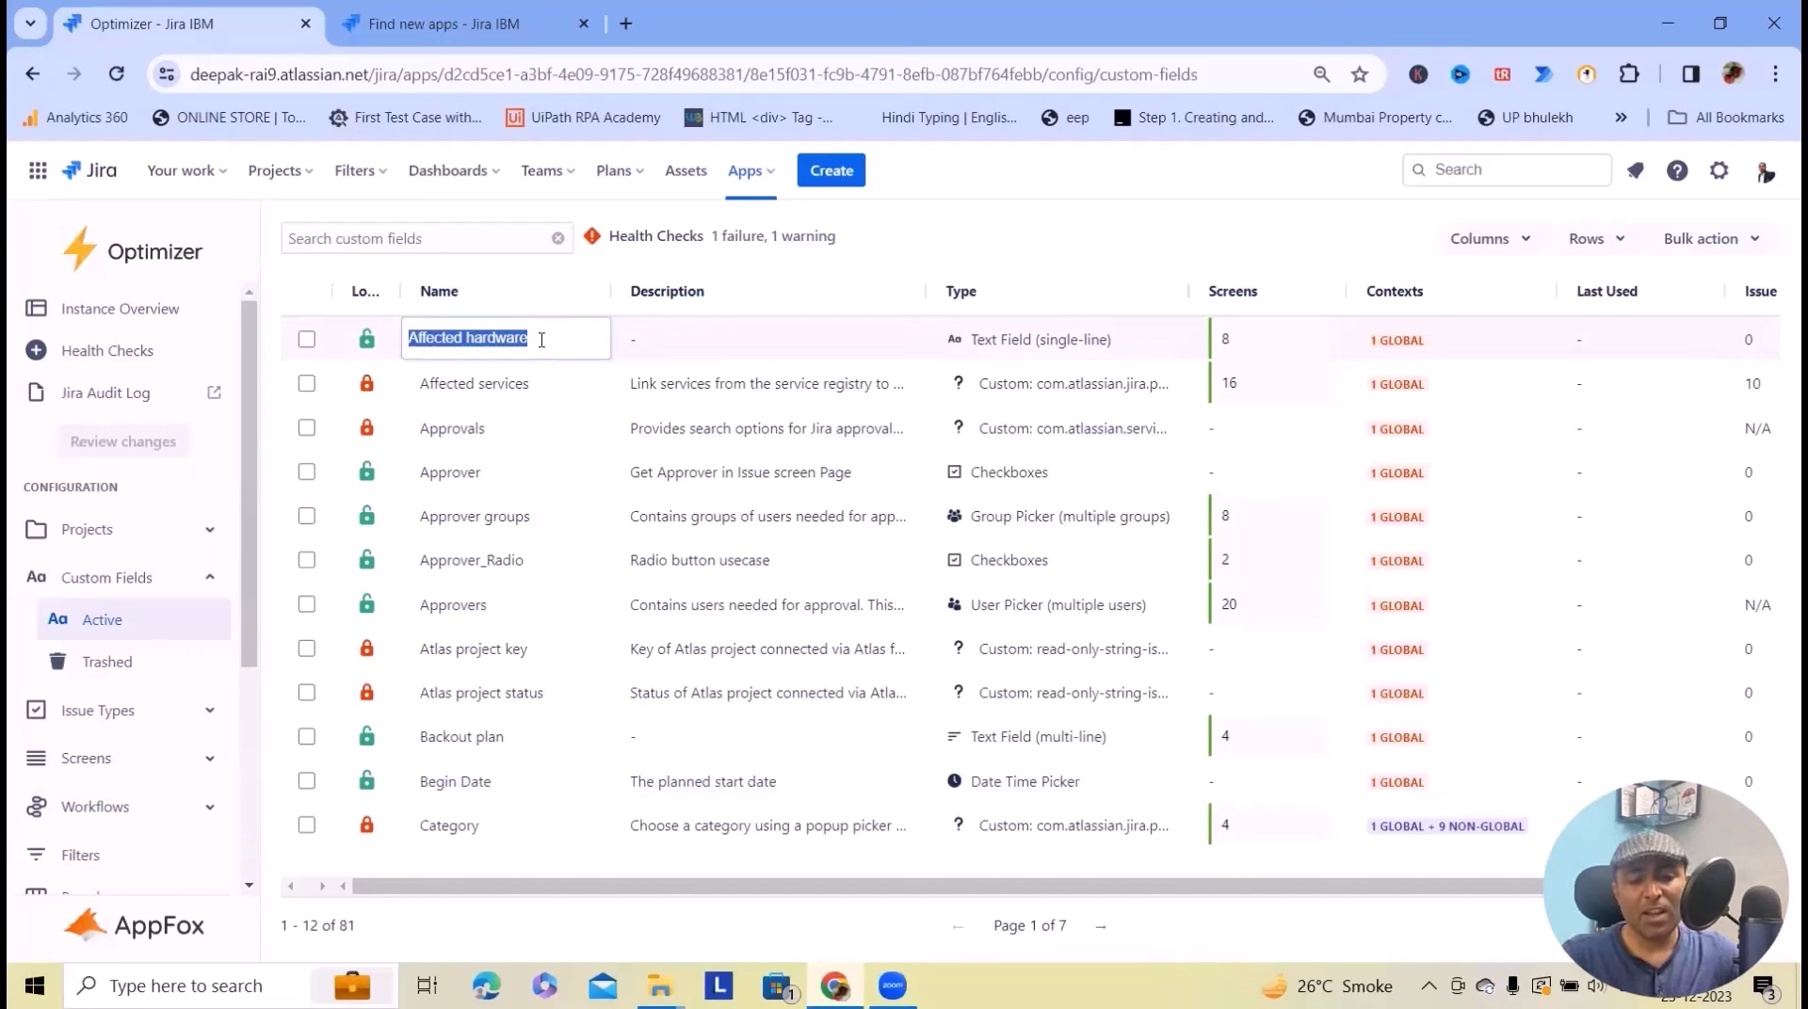
drag(563, 340, 316, 346)
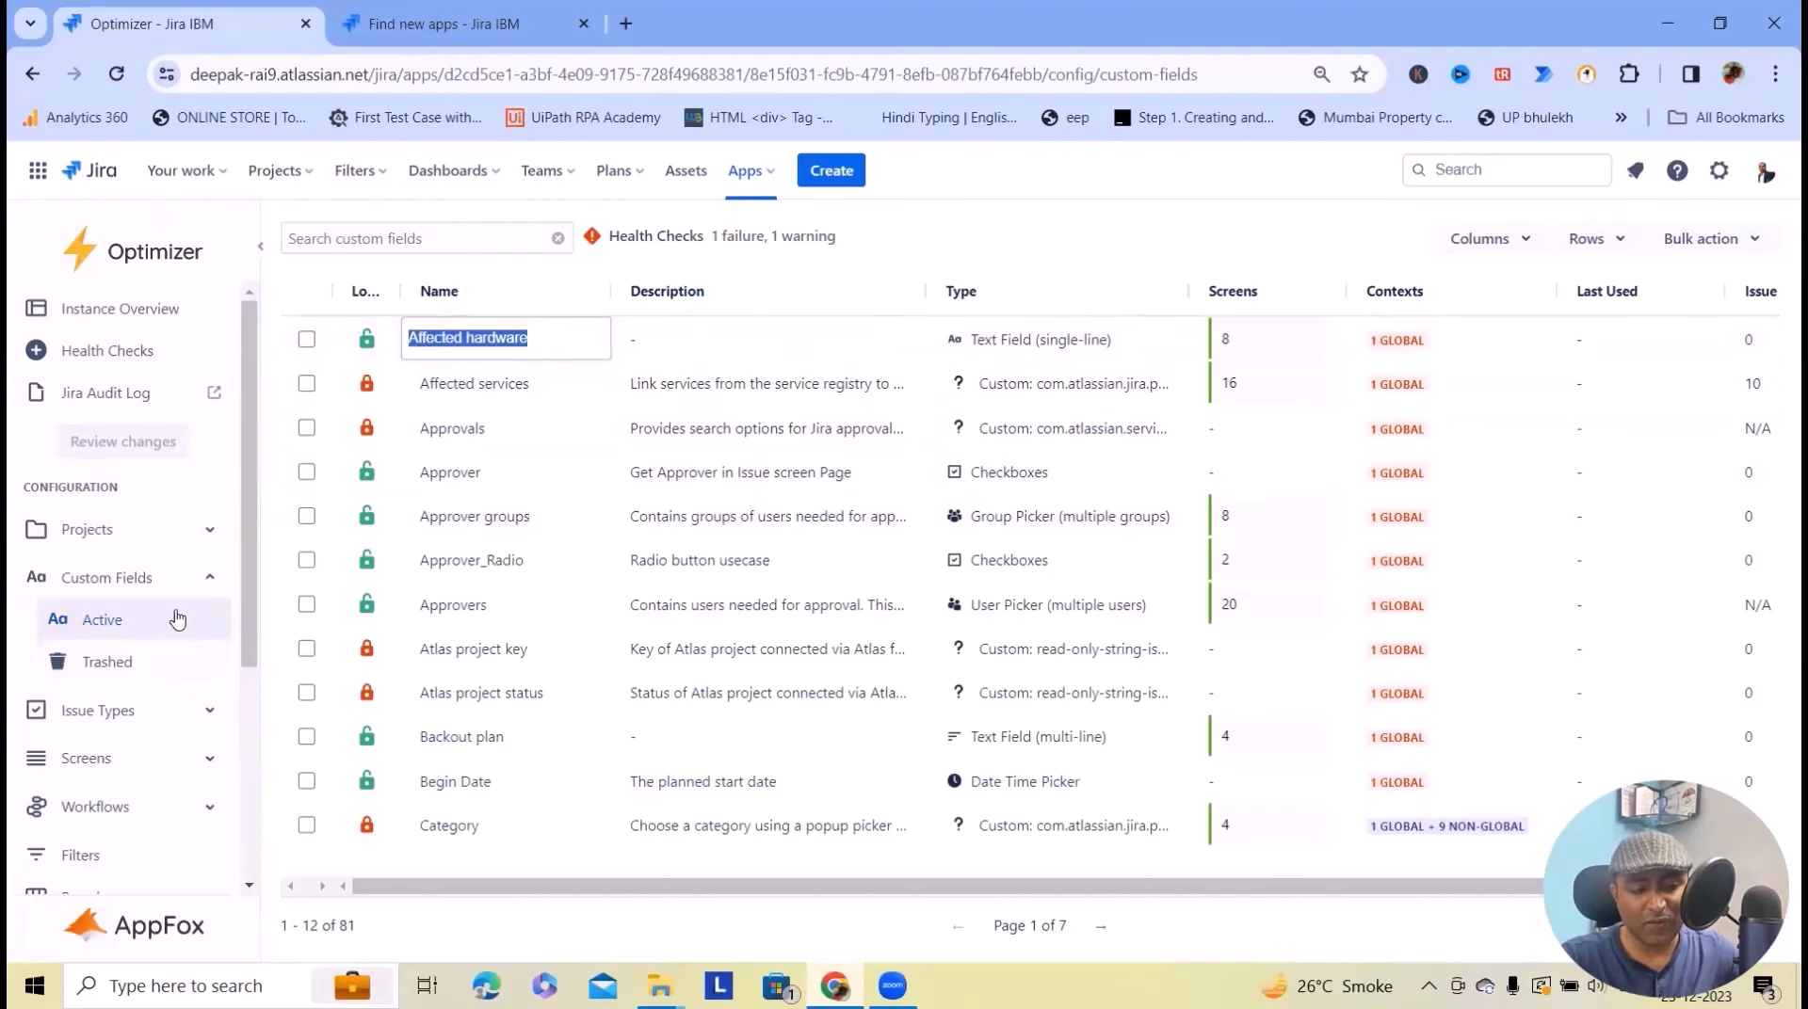
- In the active projects list, set the RPA_ACME project's description to "This is Optimizer Description"
click(146, 530)
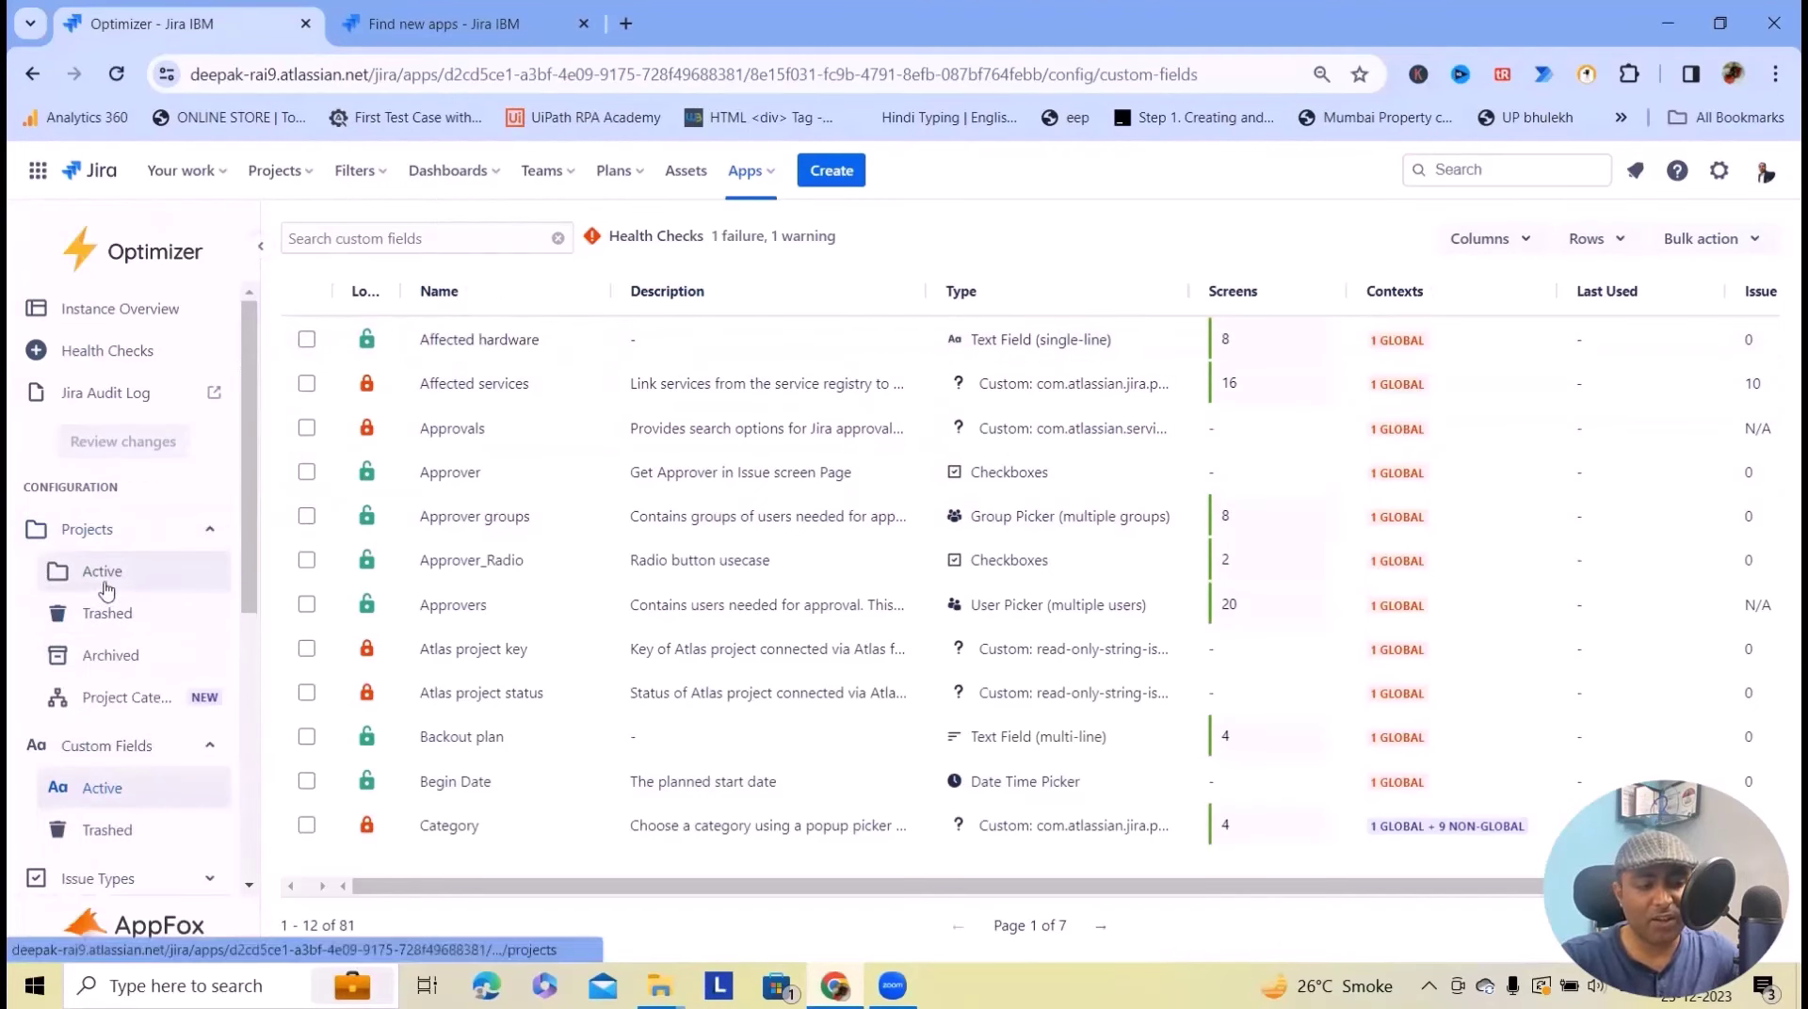
click(106, 585)
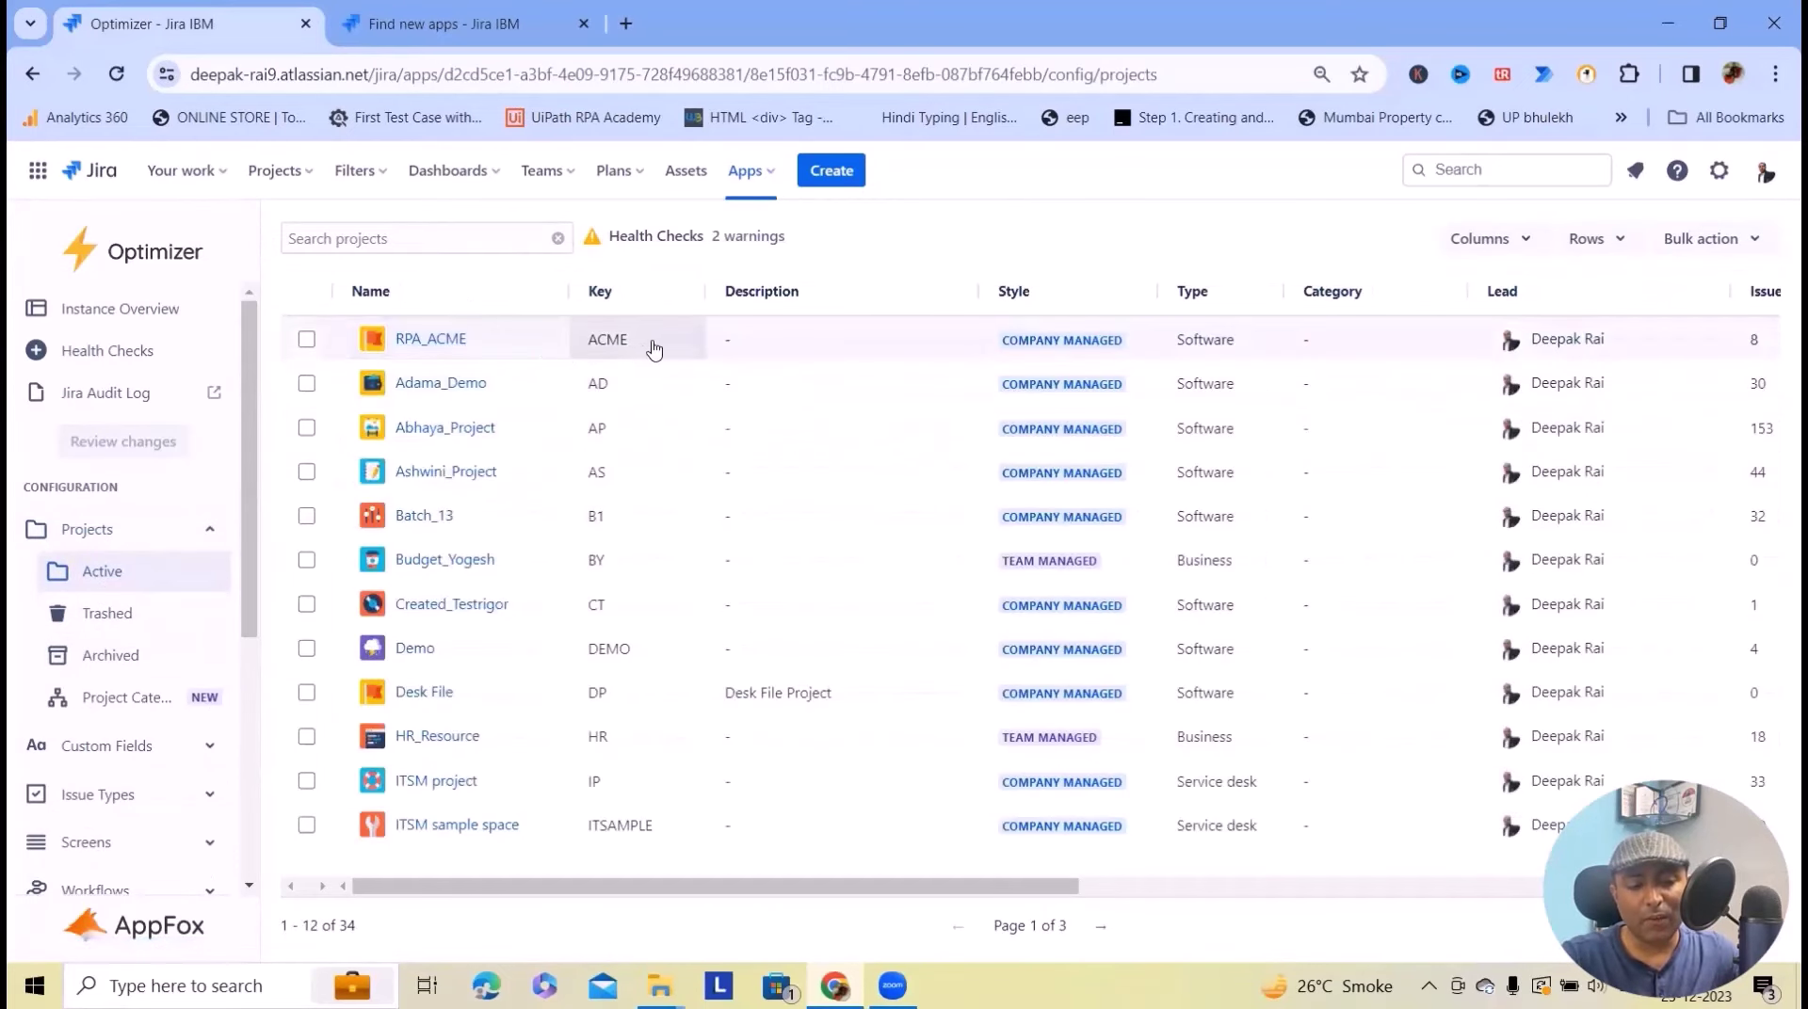
click(791, 336)
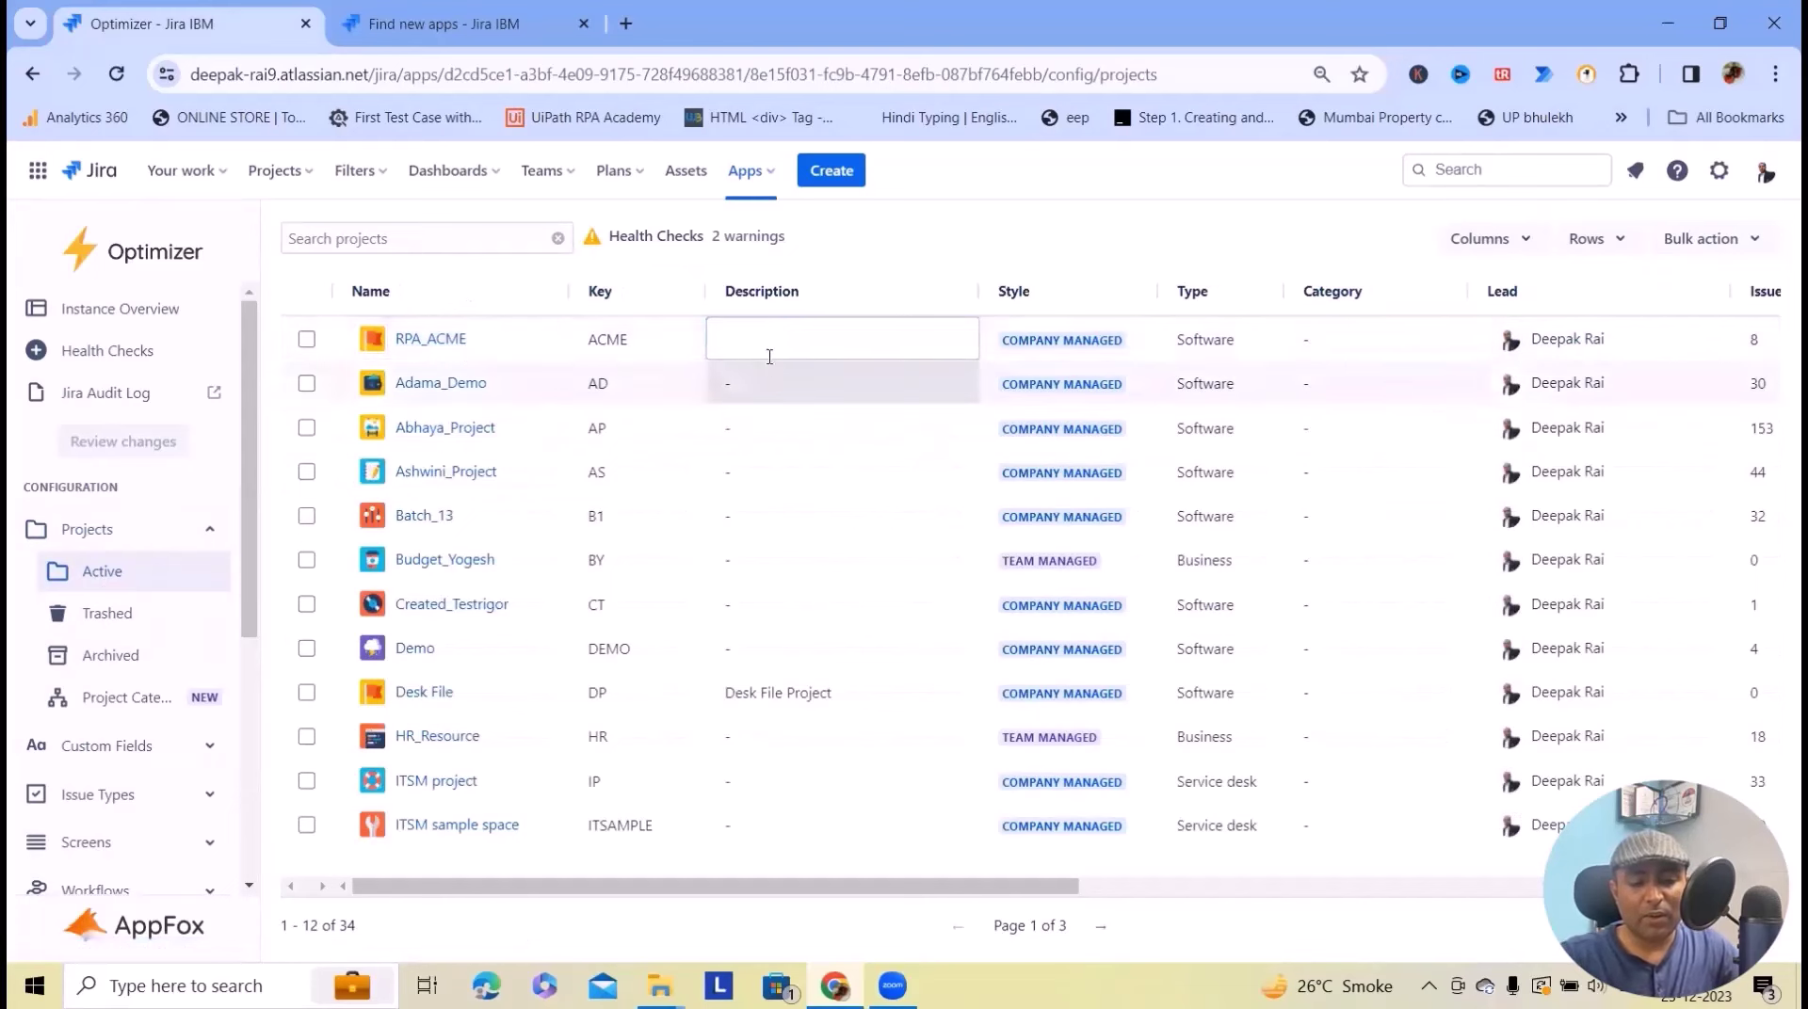
text(T)
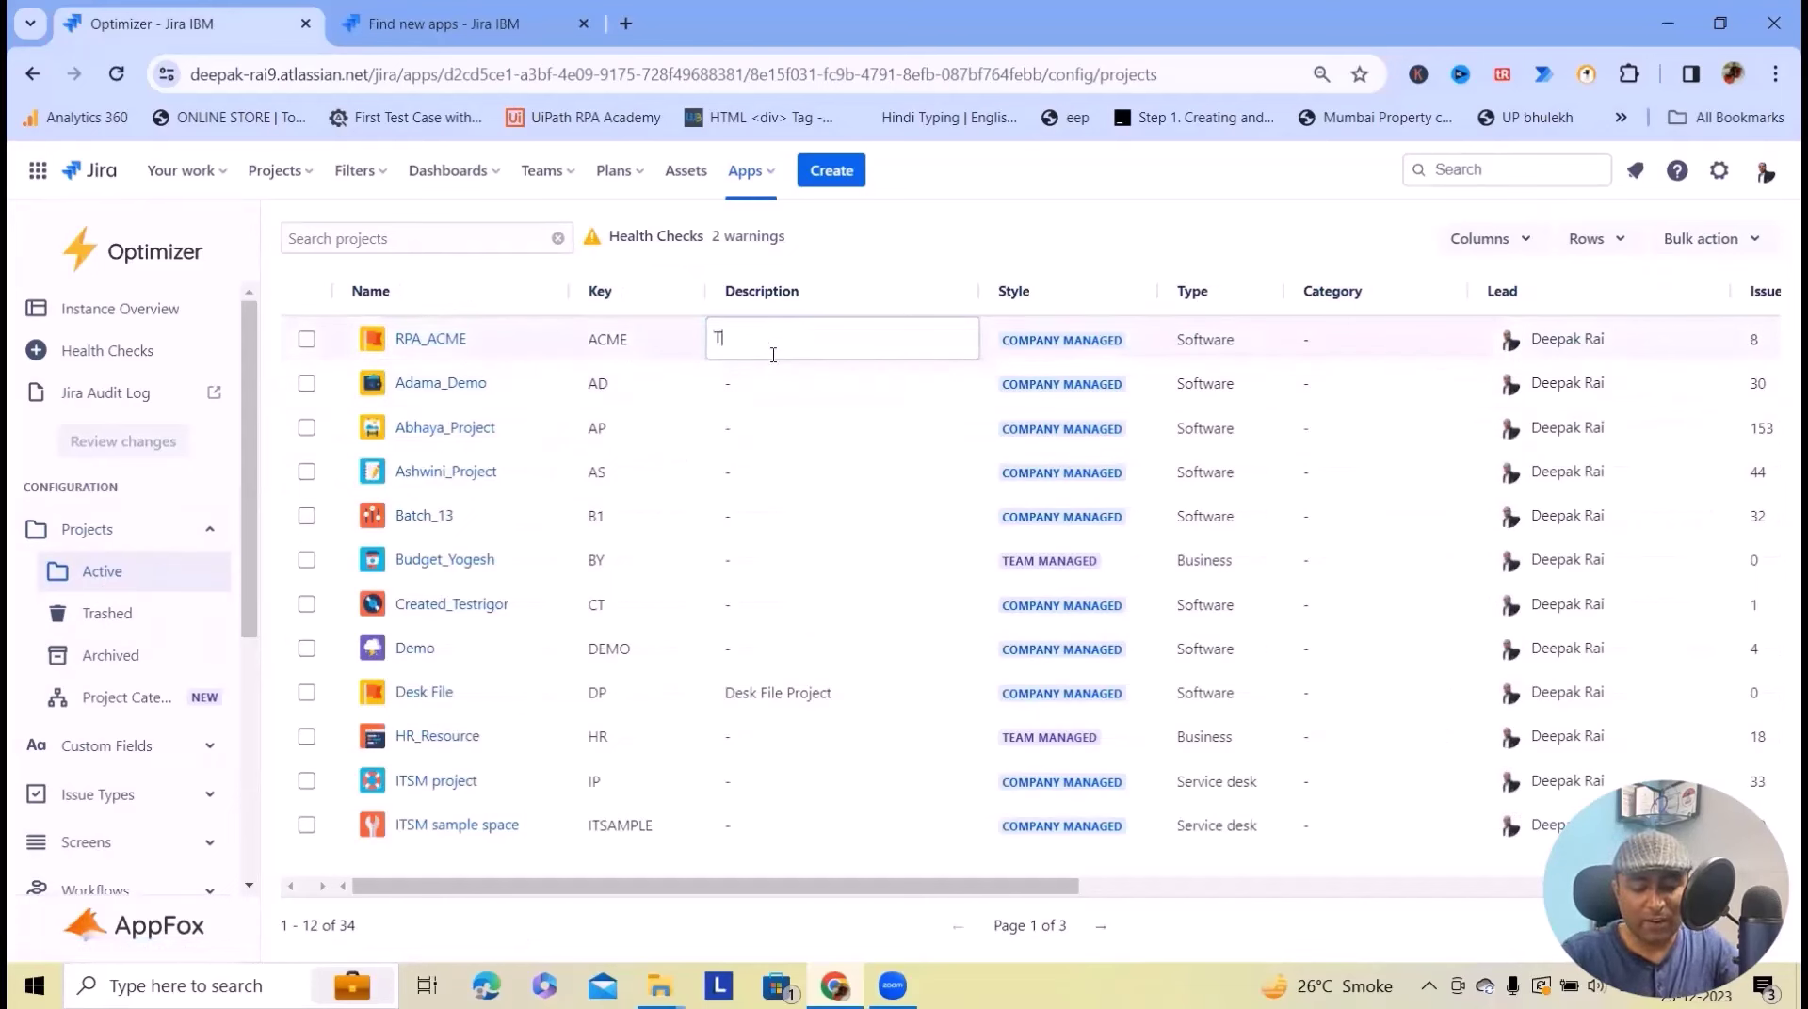
text(his is Optimizer Description)
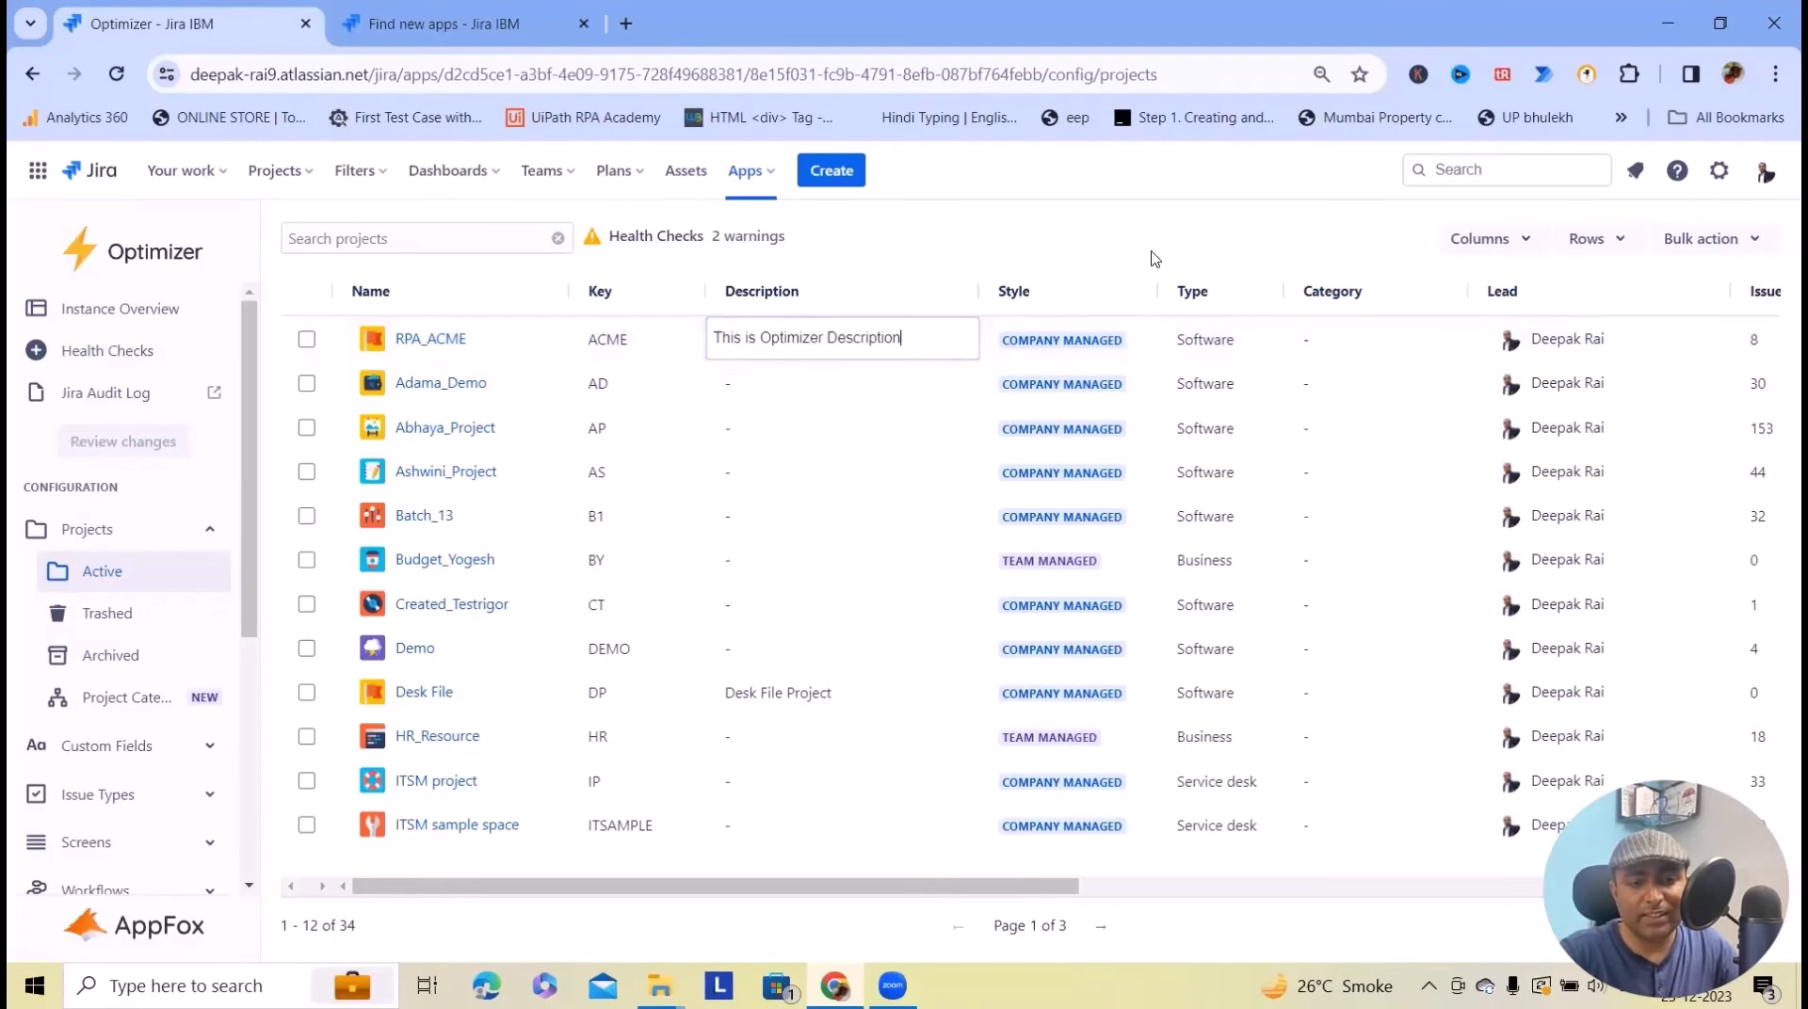
click(1037, 254)
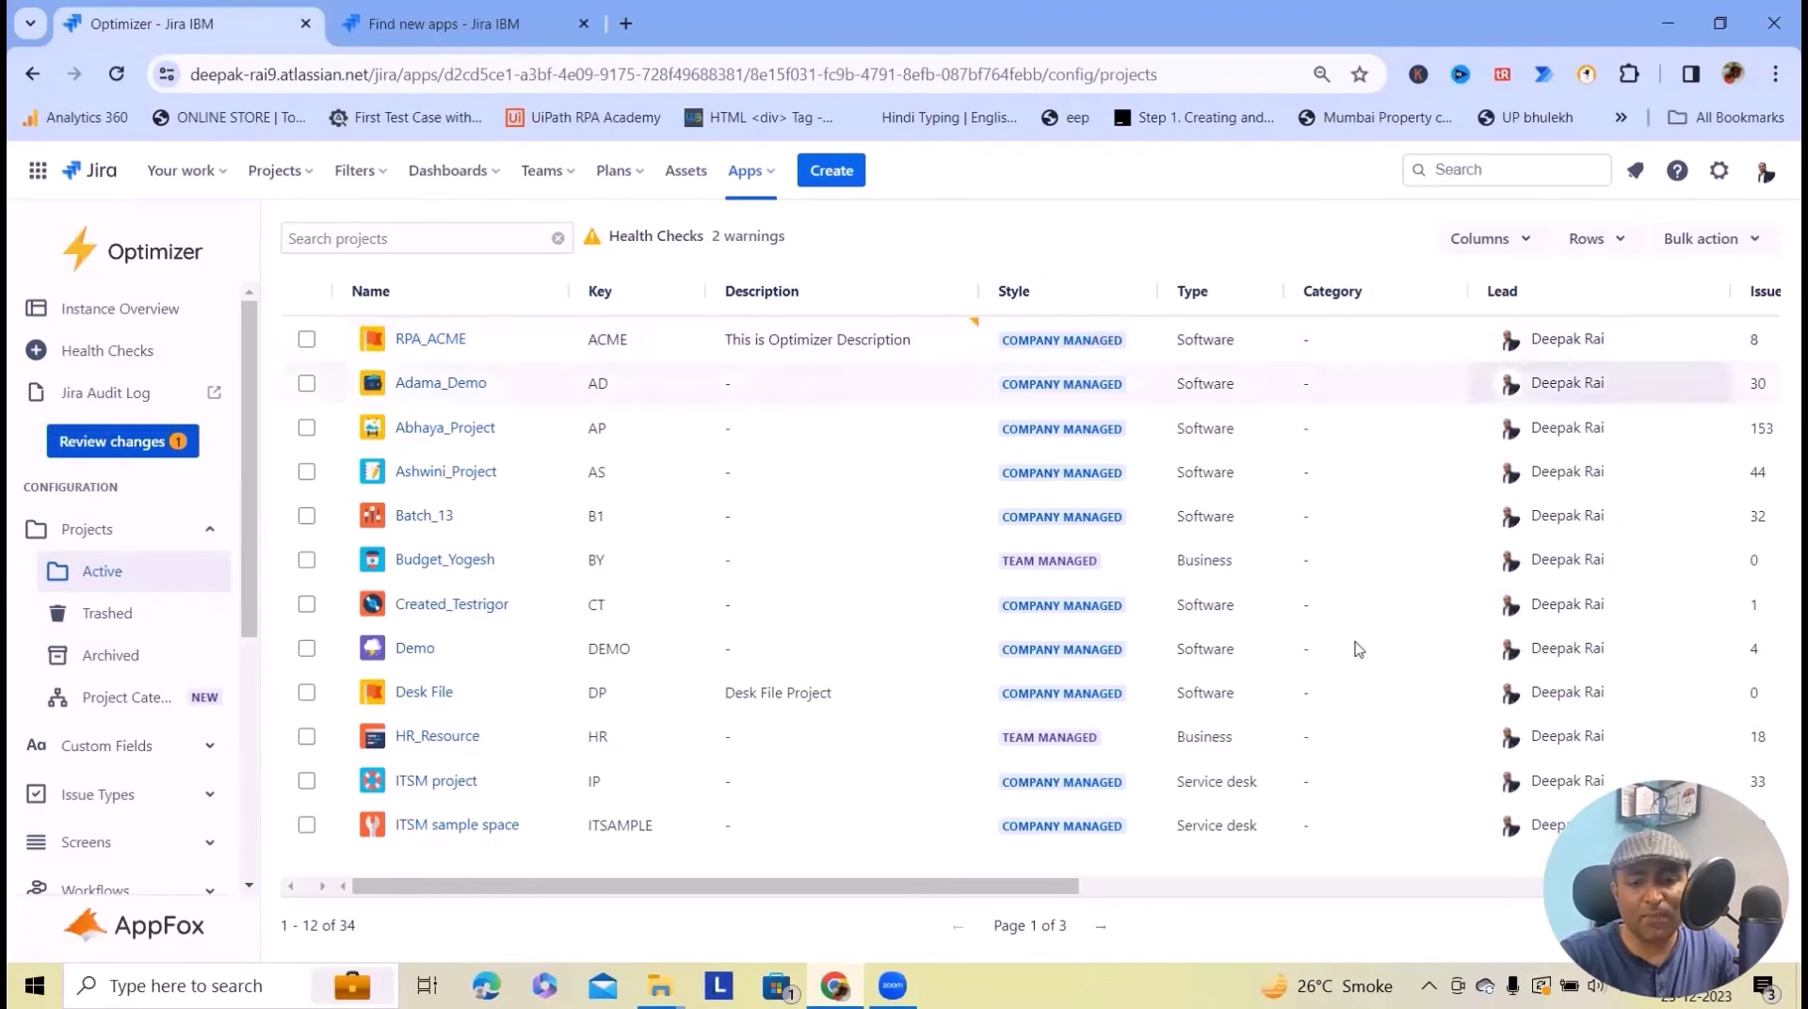
- Look through the available leads for the RPA_ACME project and close the list without choosing one
drag(1054, 887, 1110, 887)
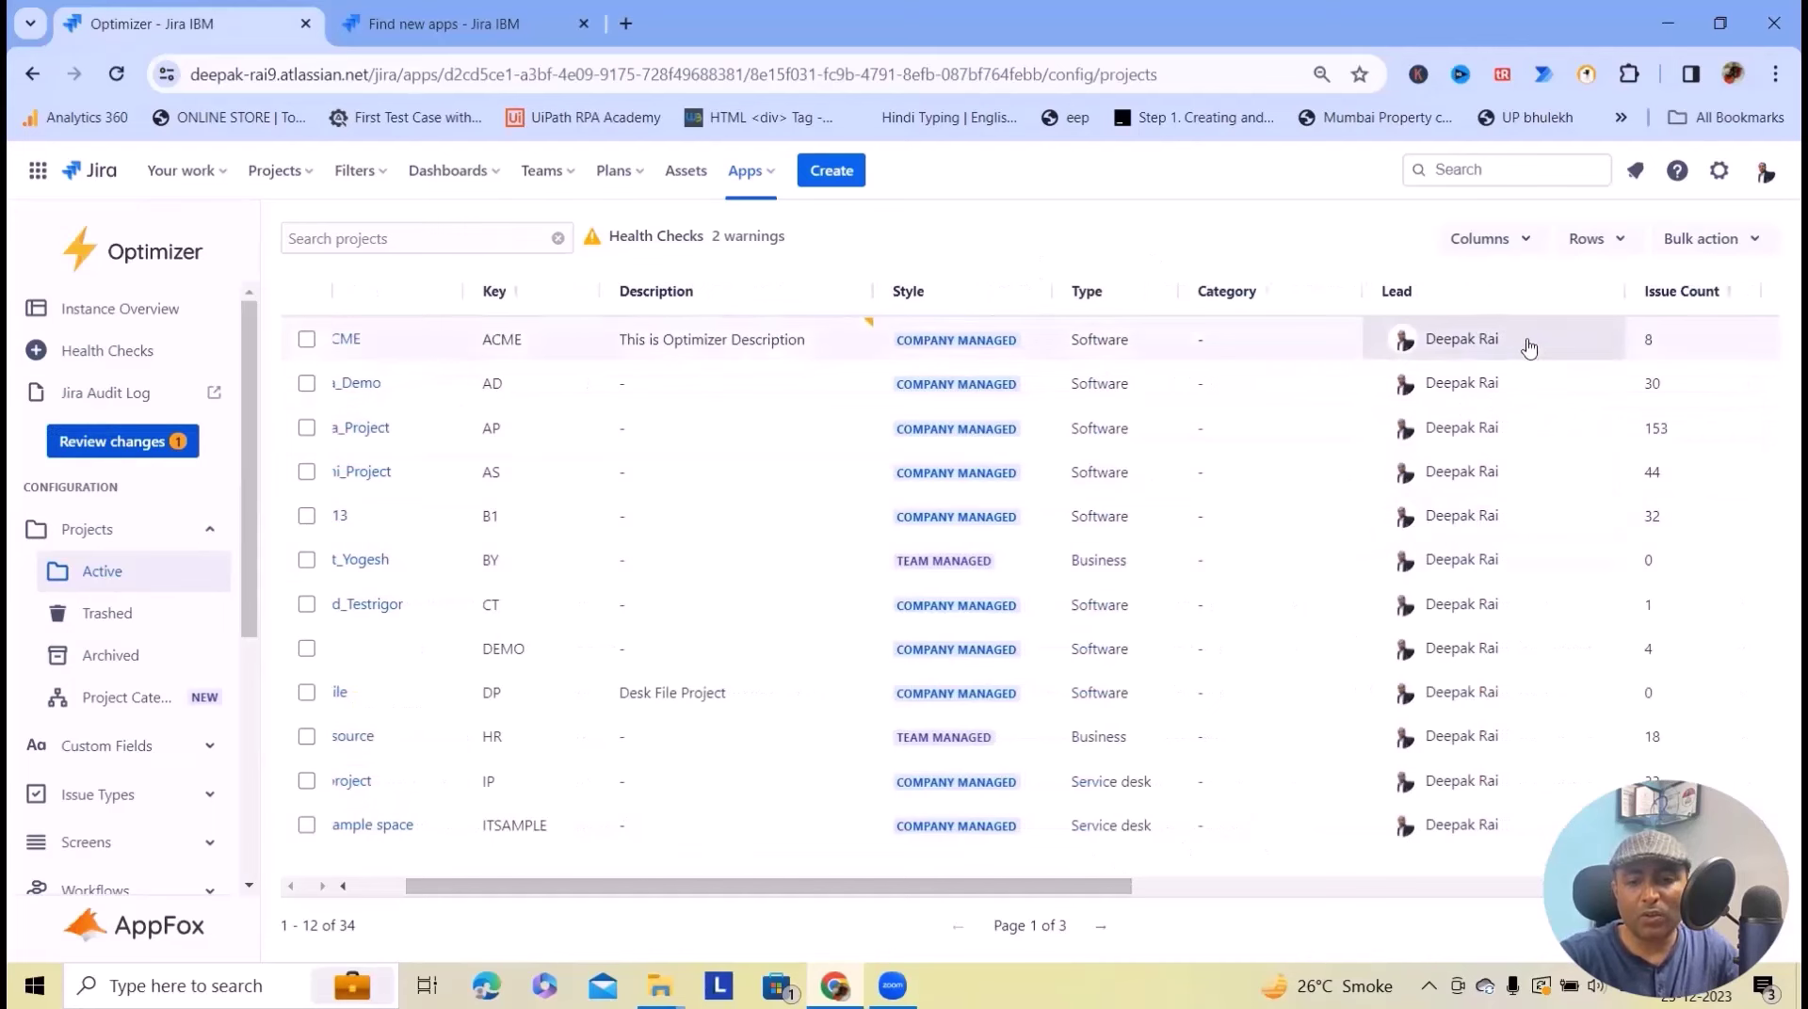
click(1559, 341)
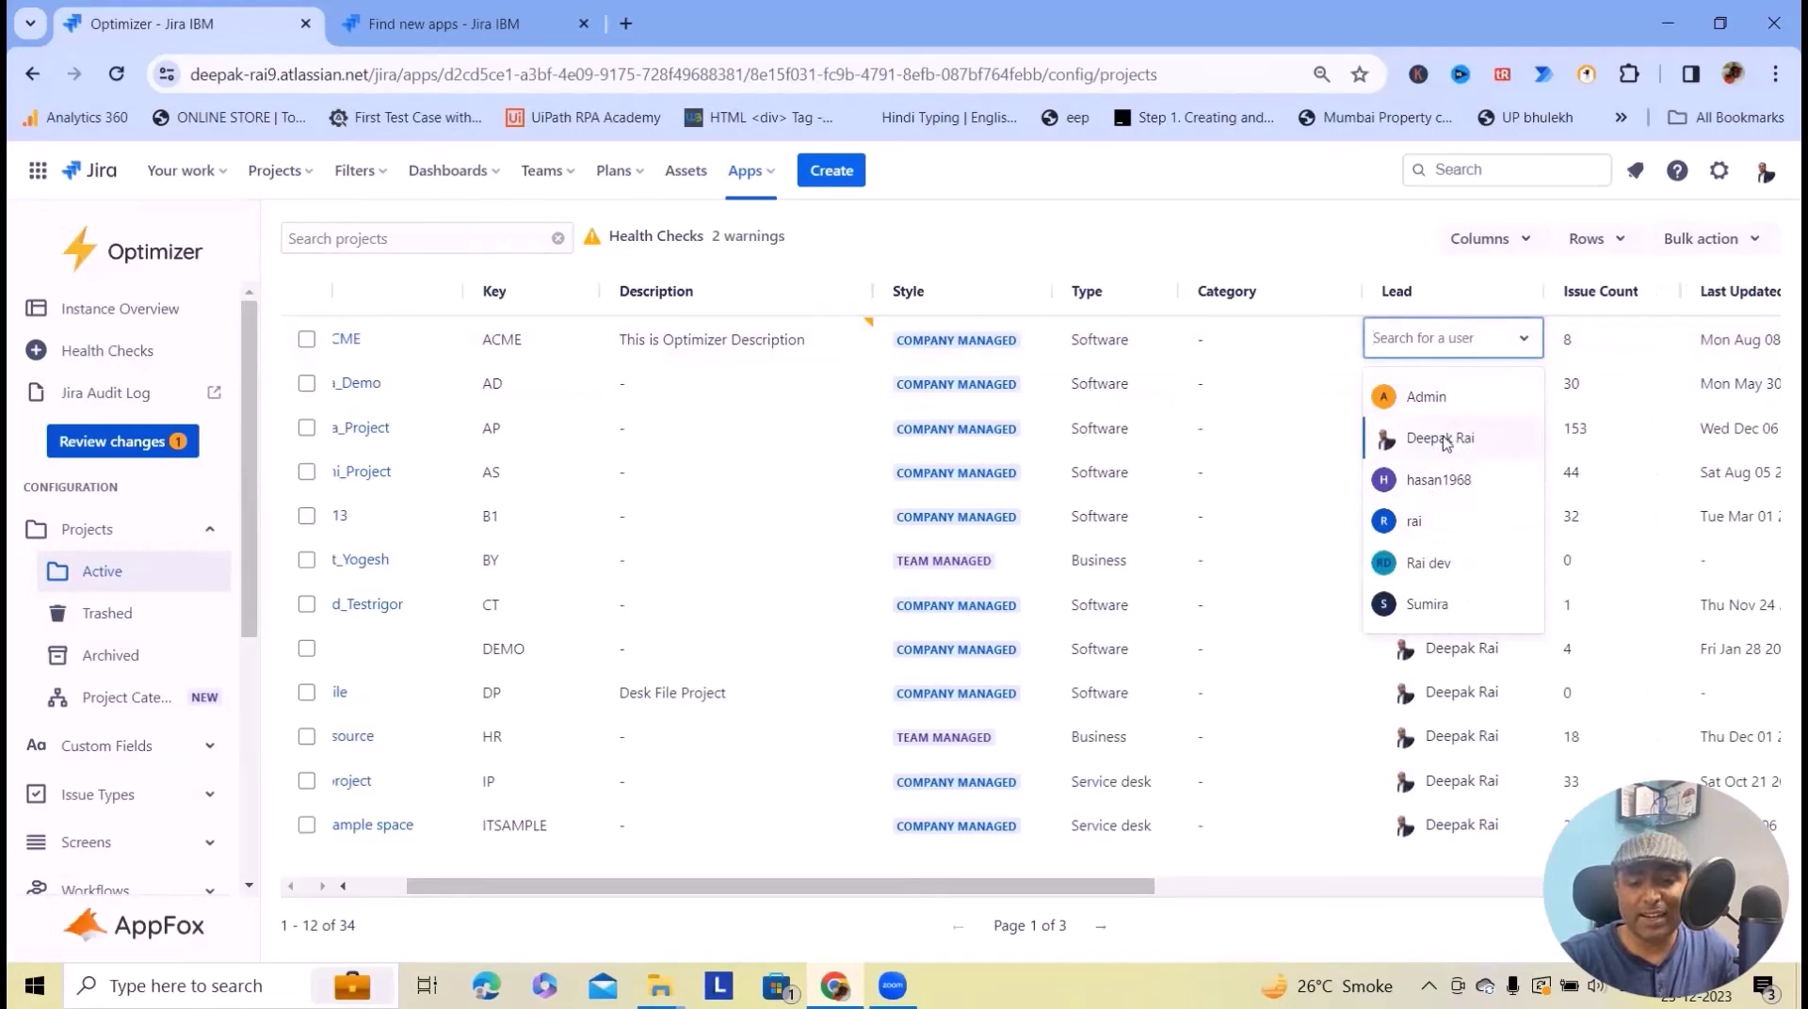
click(1318, 235)
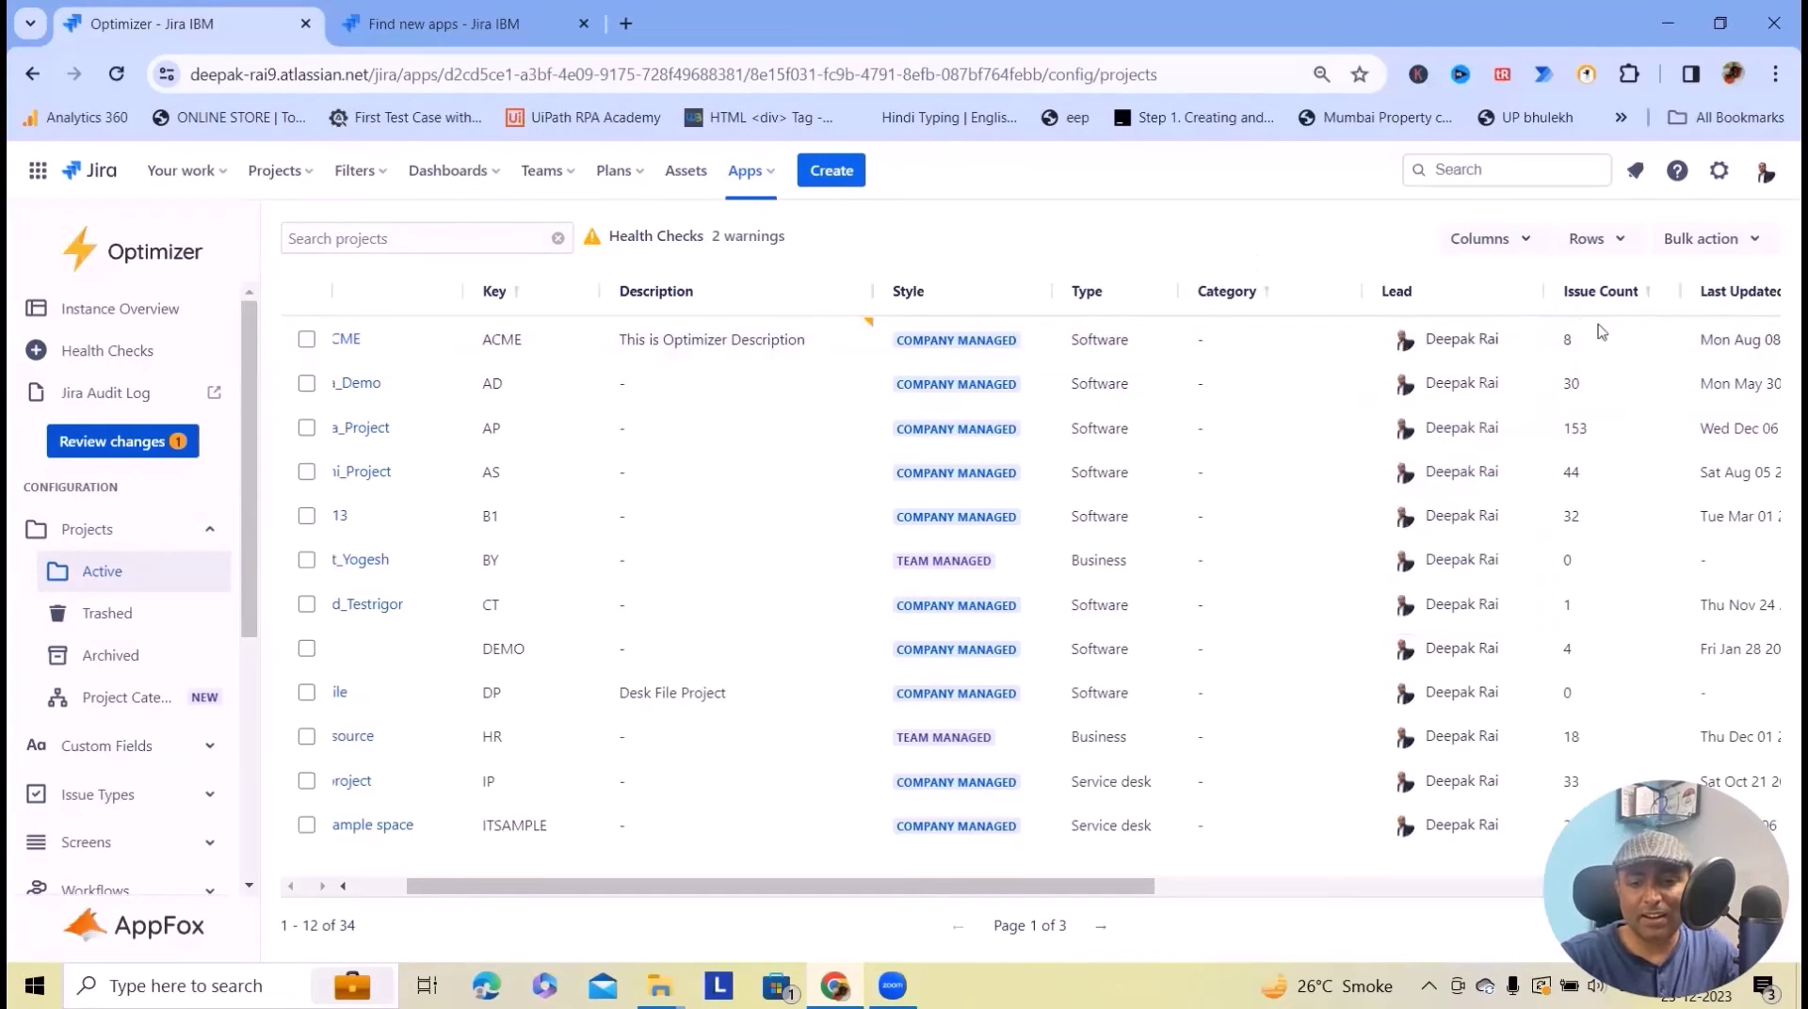
click(1614, 343)
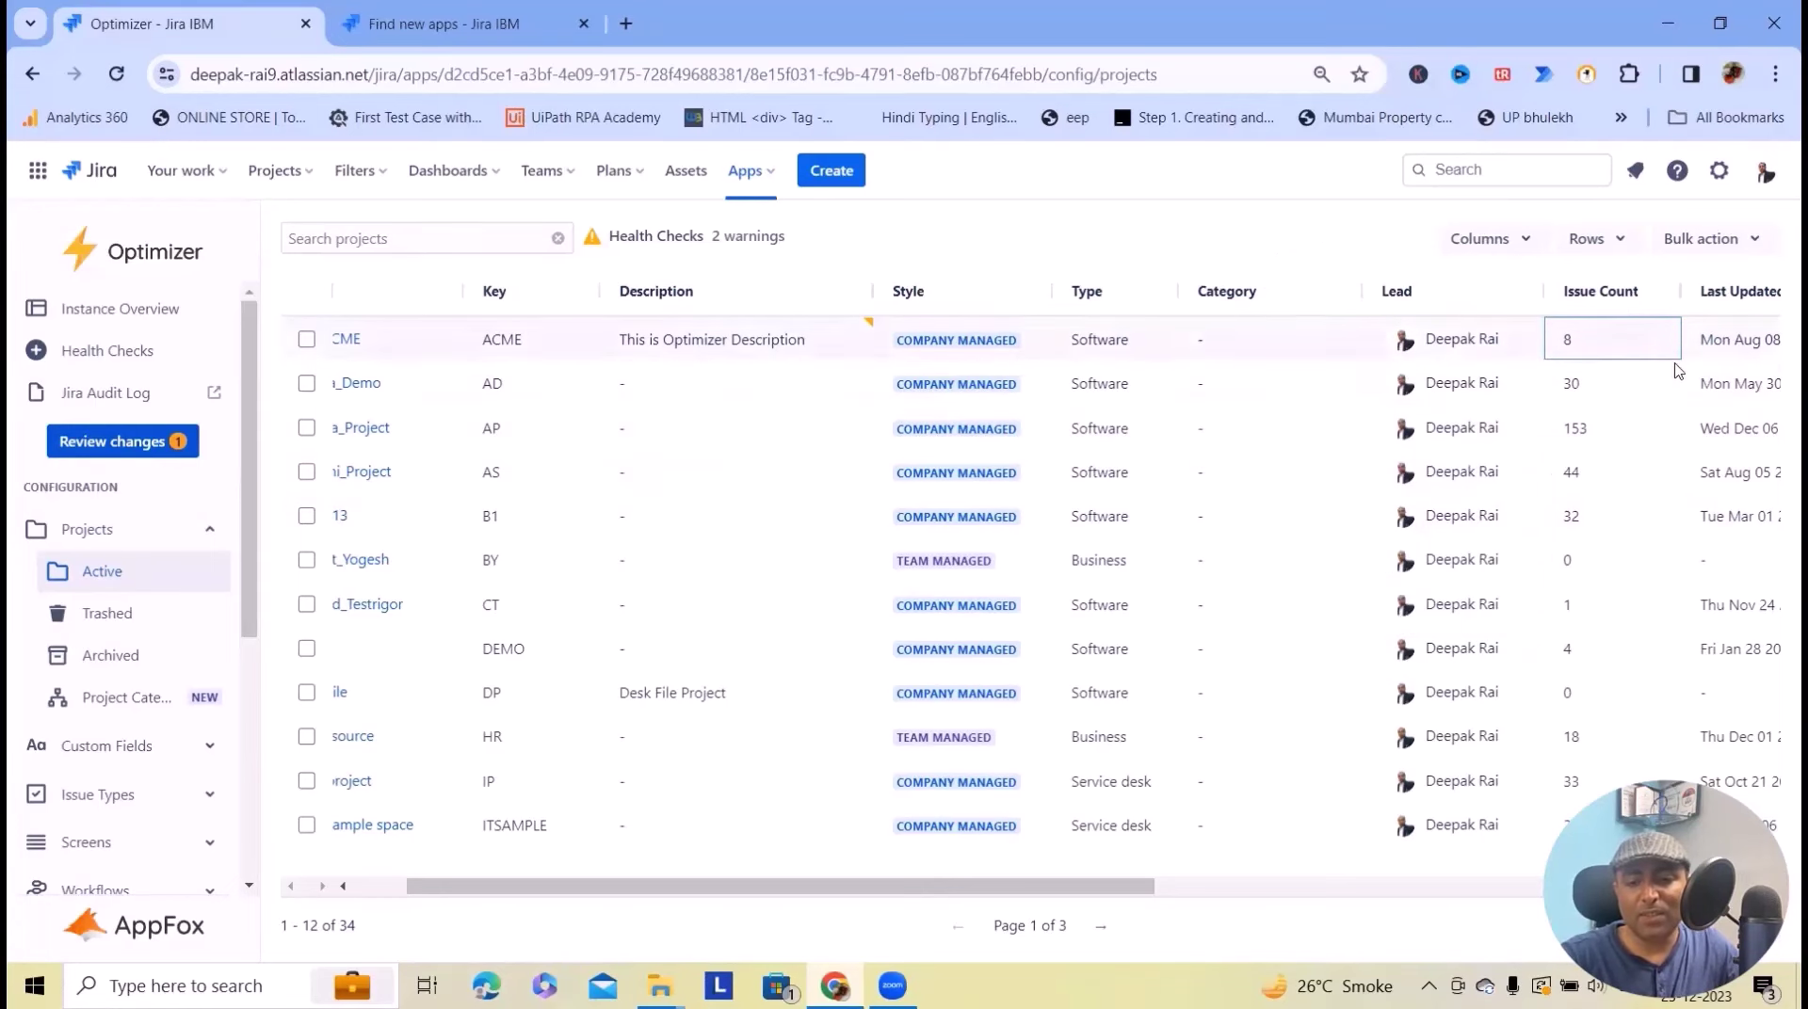
- View the issue types used by the RPA_ACME project and go to its issue type scheme
drag(901, 895, 1130, 891)
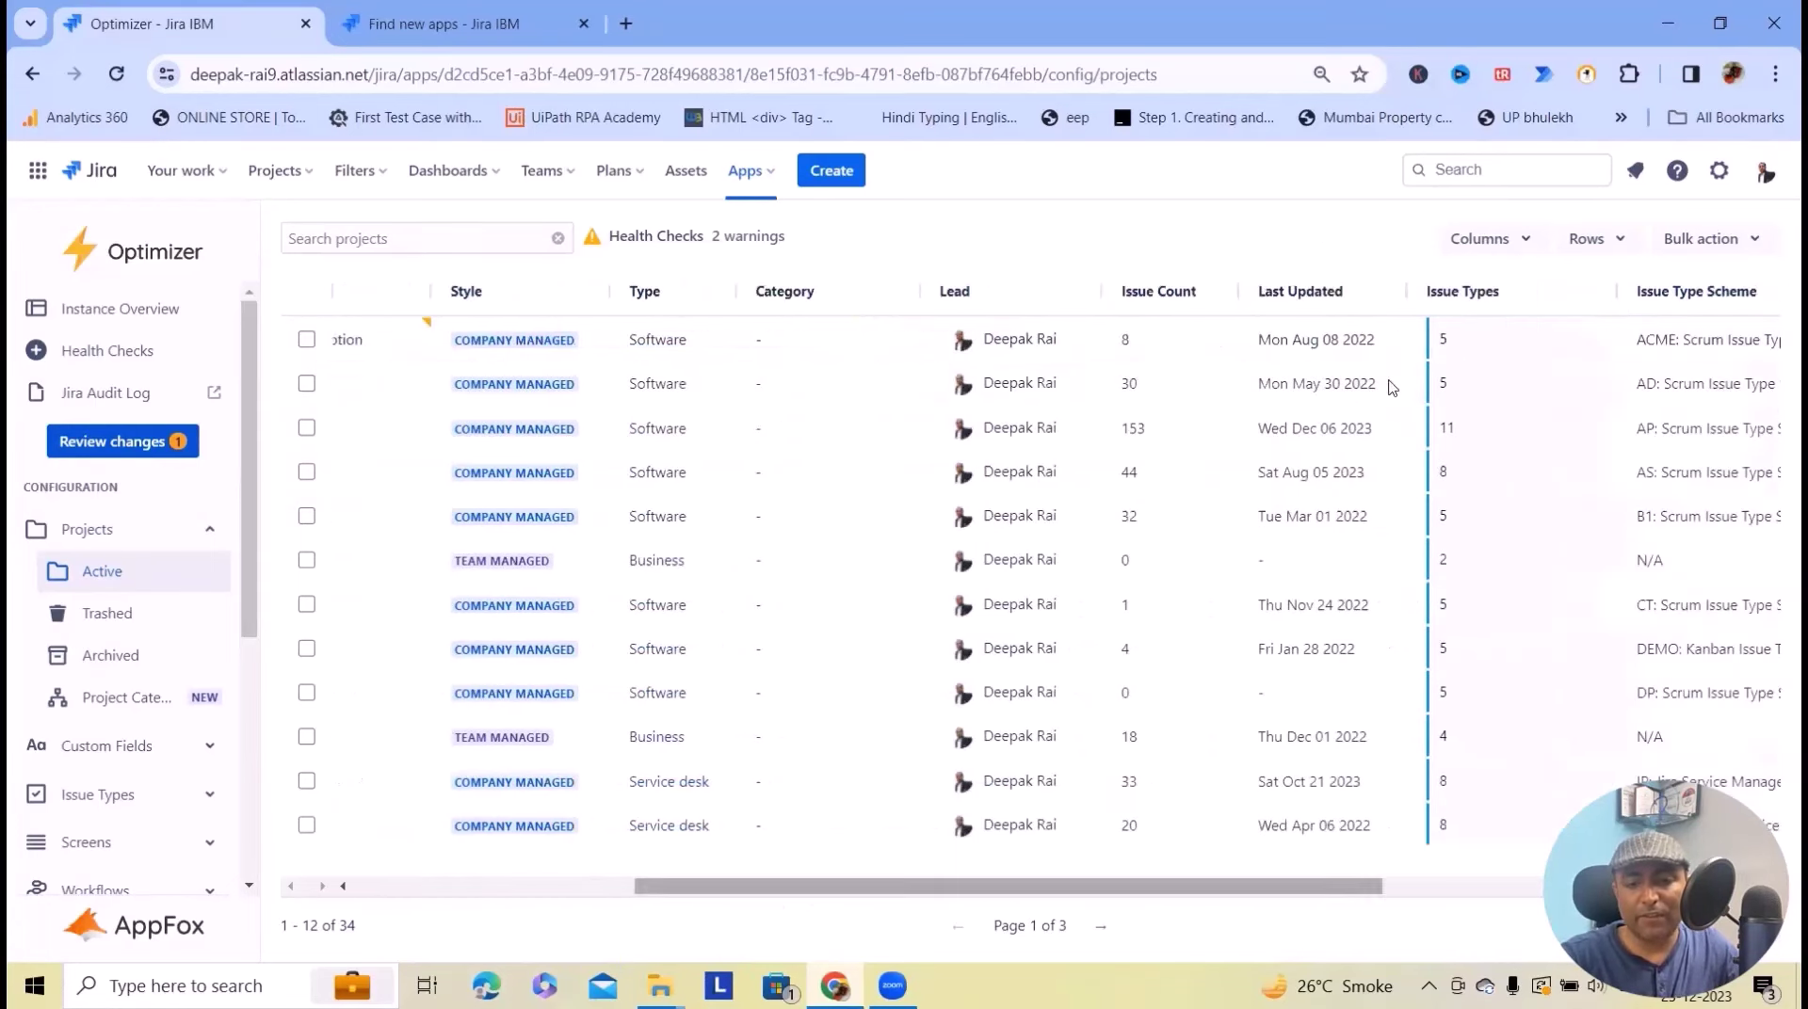
click(1485, 349)
click(1485, 348)
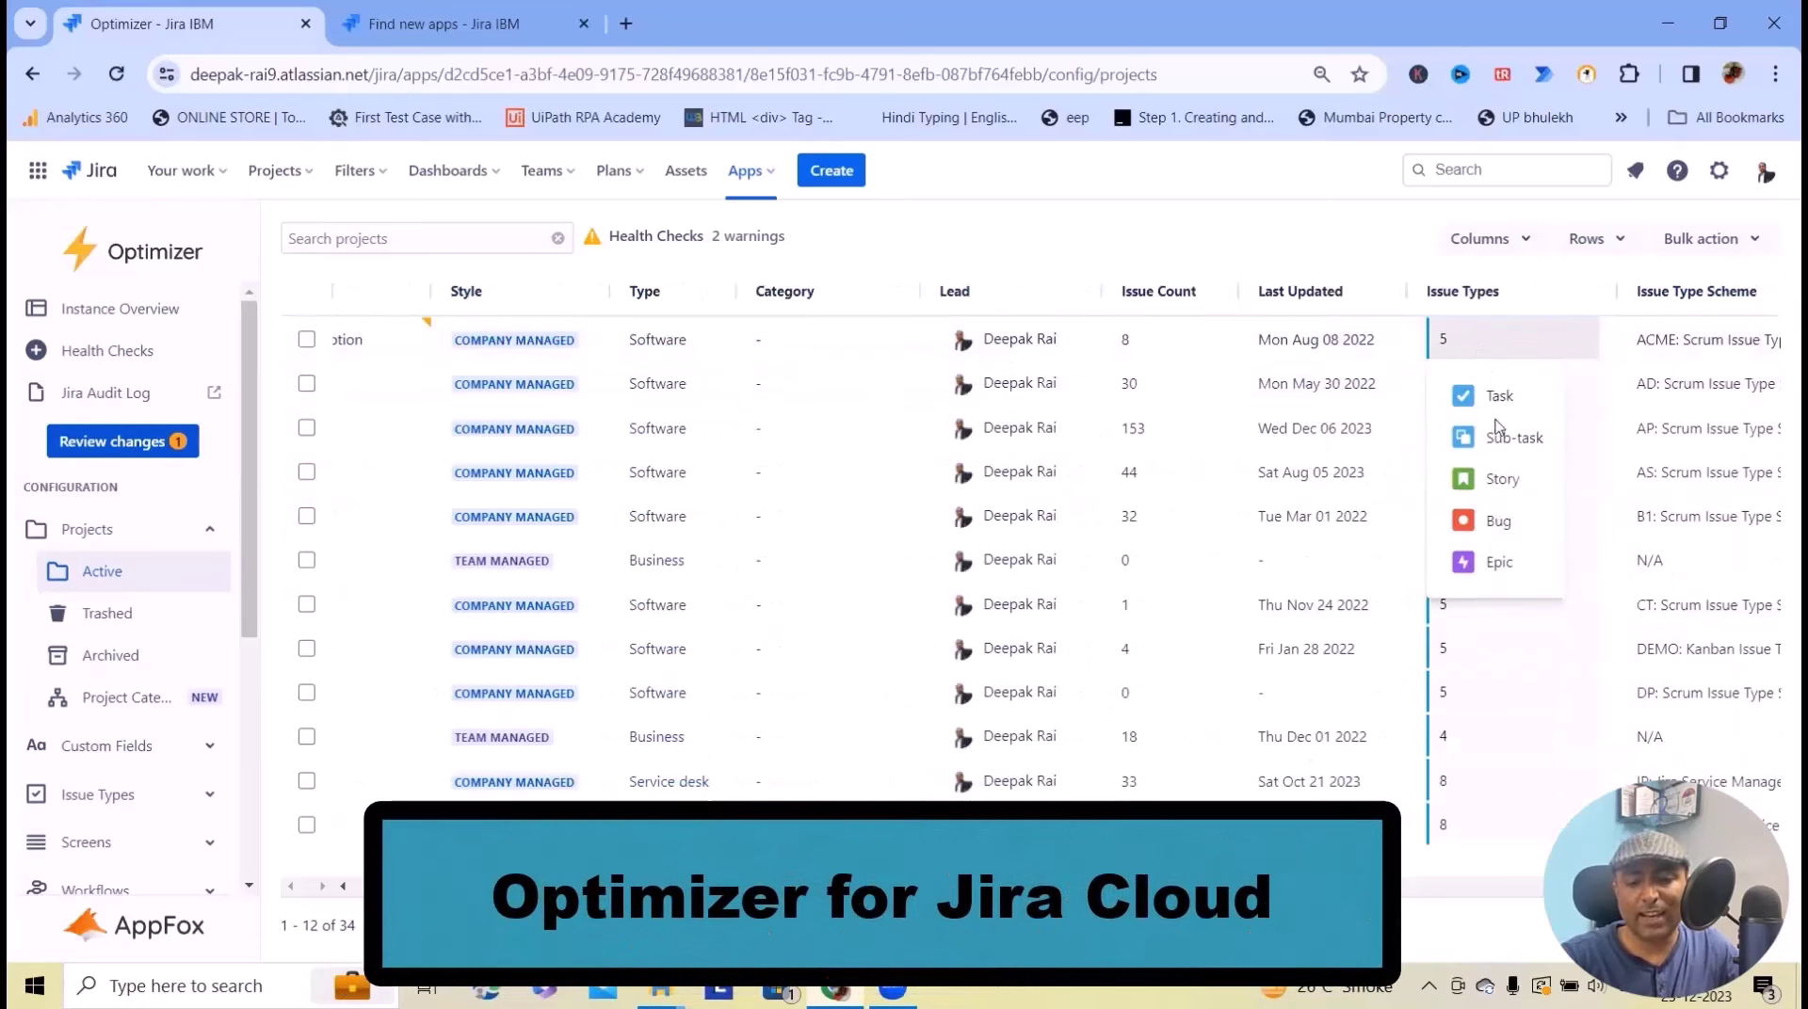
click(1719, 356)
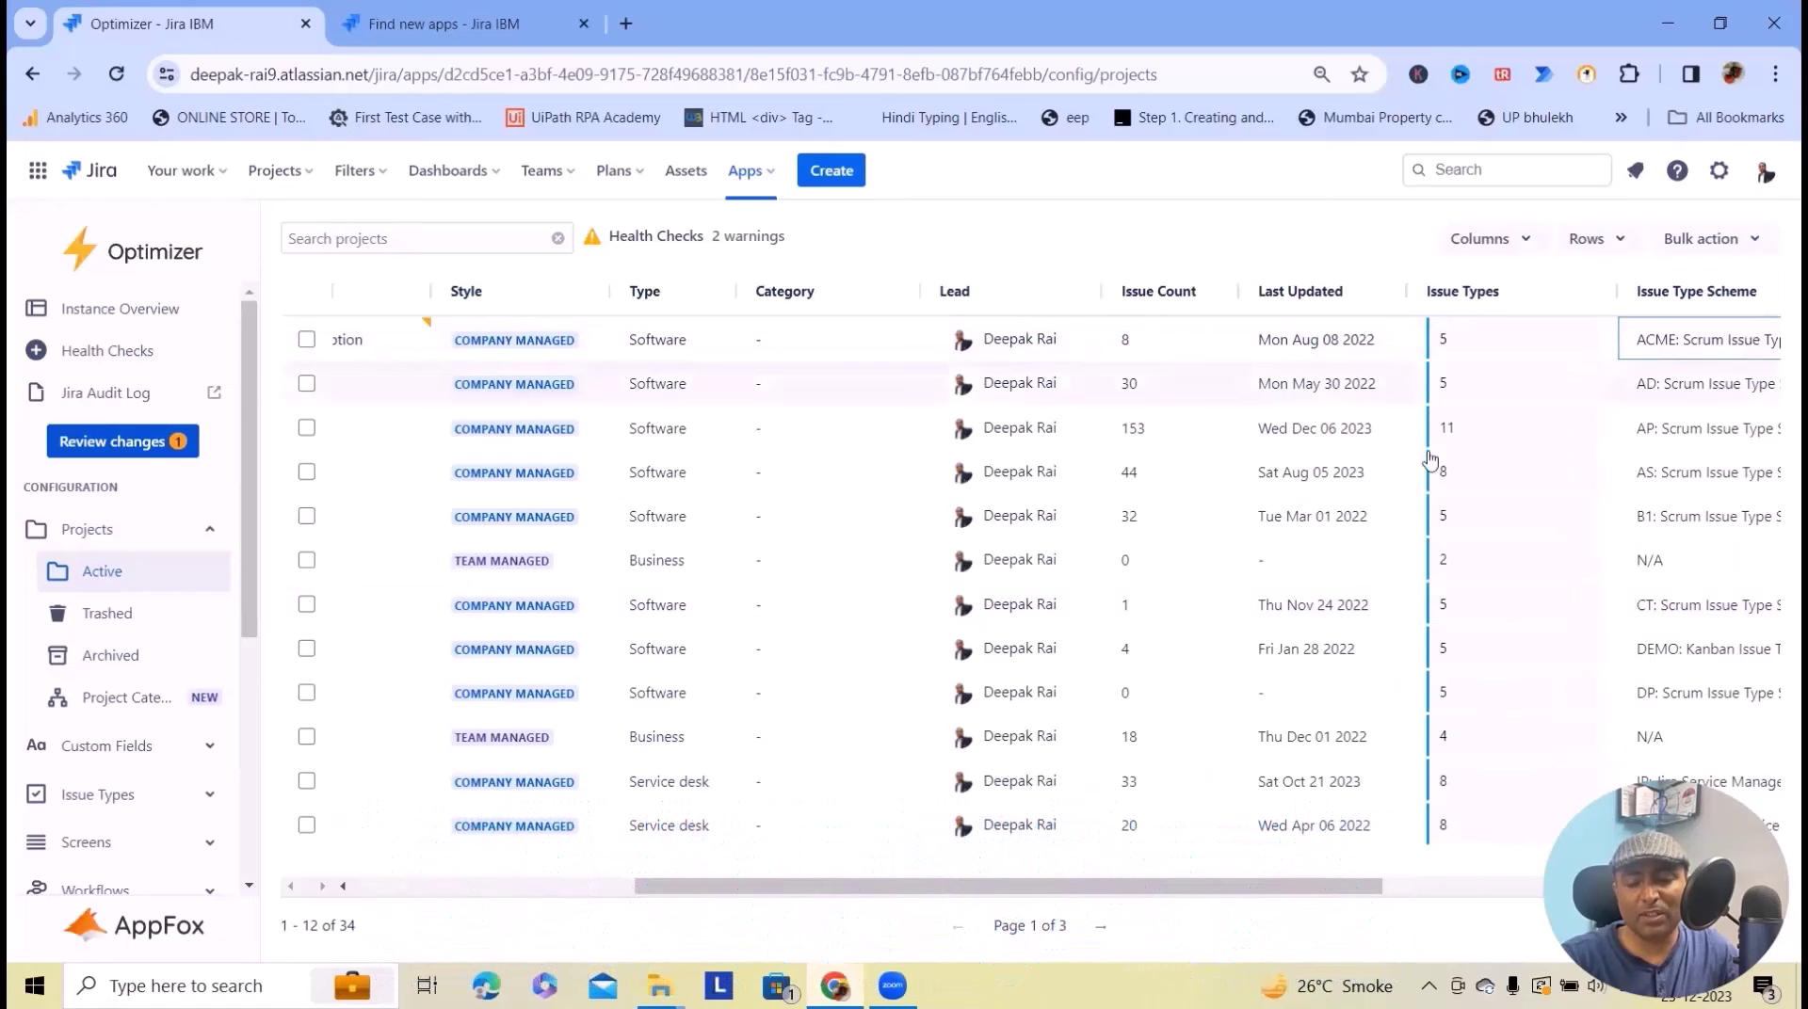
- Set the Adama_Demo project's description to "This is Optimizer Description" in the active projects list
drag(820, 890, 415, 907)
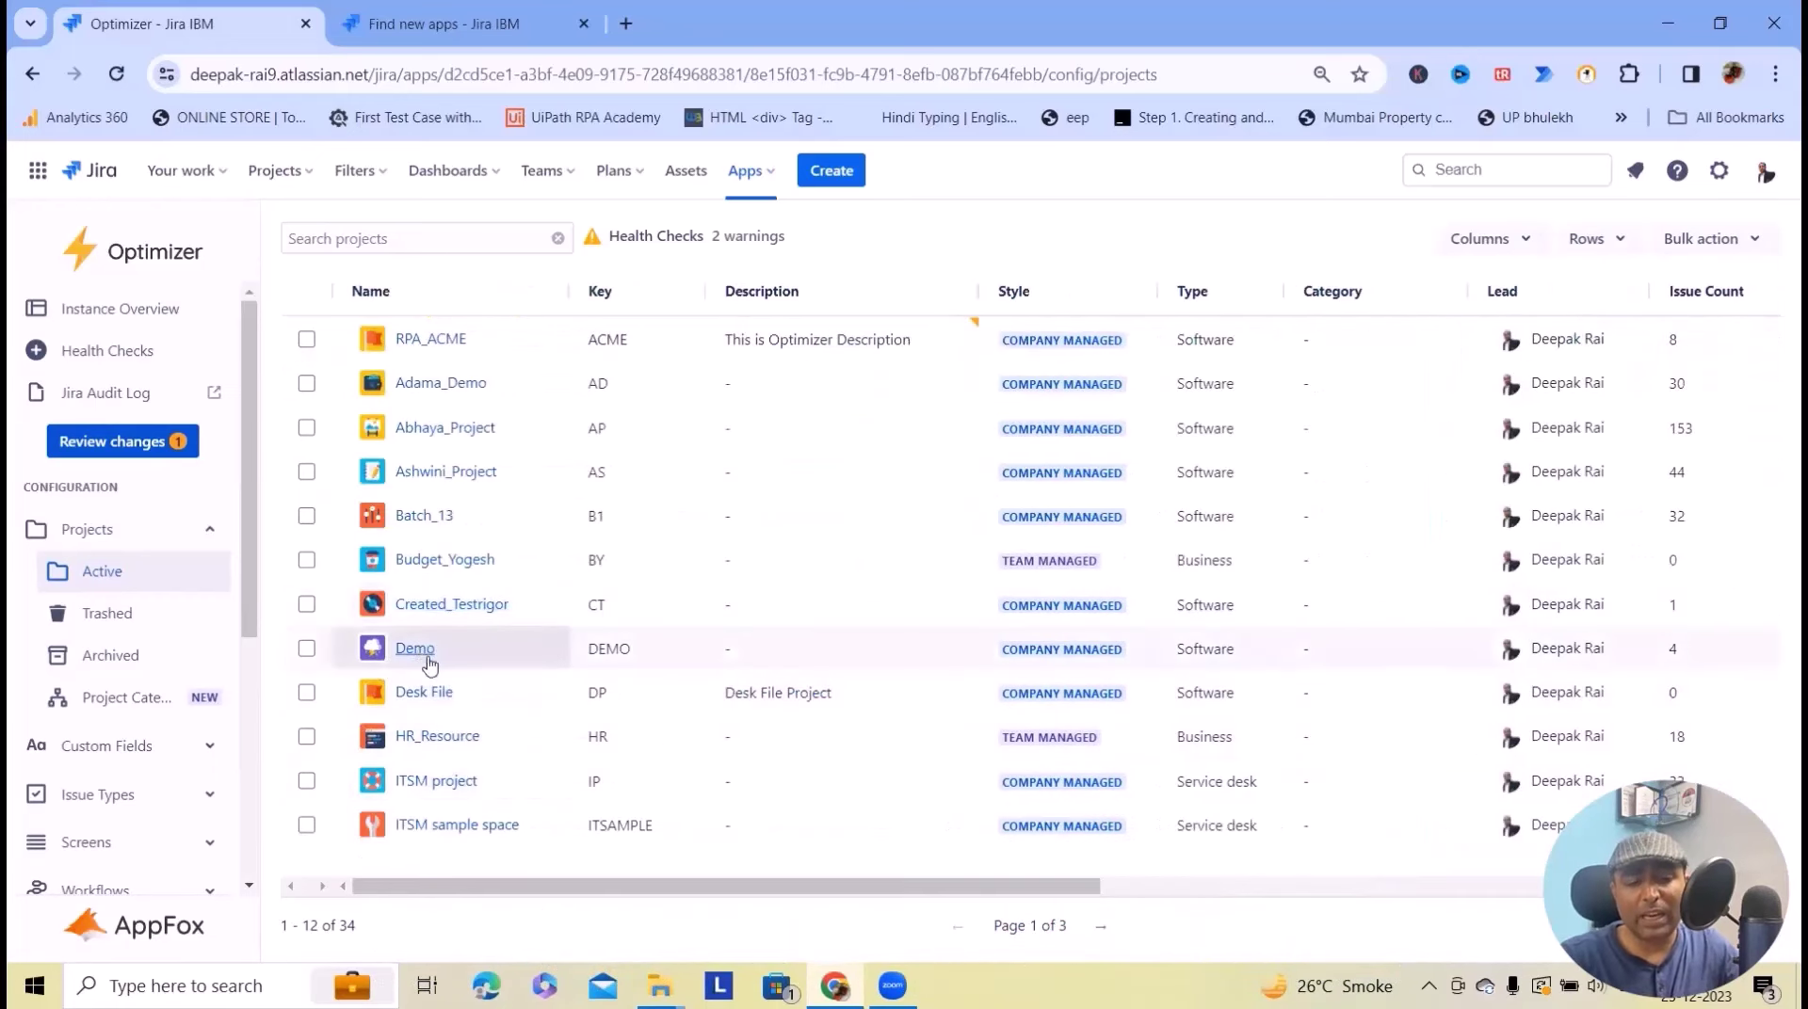
click(813, 381)
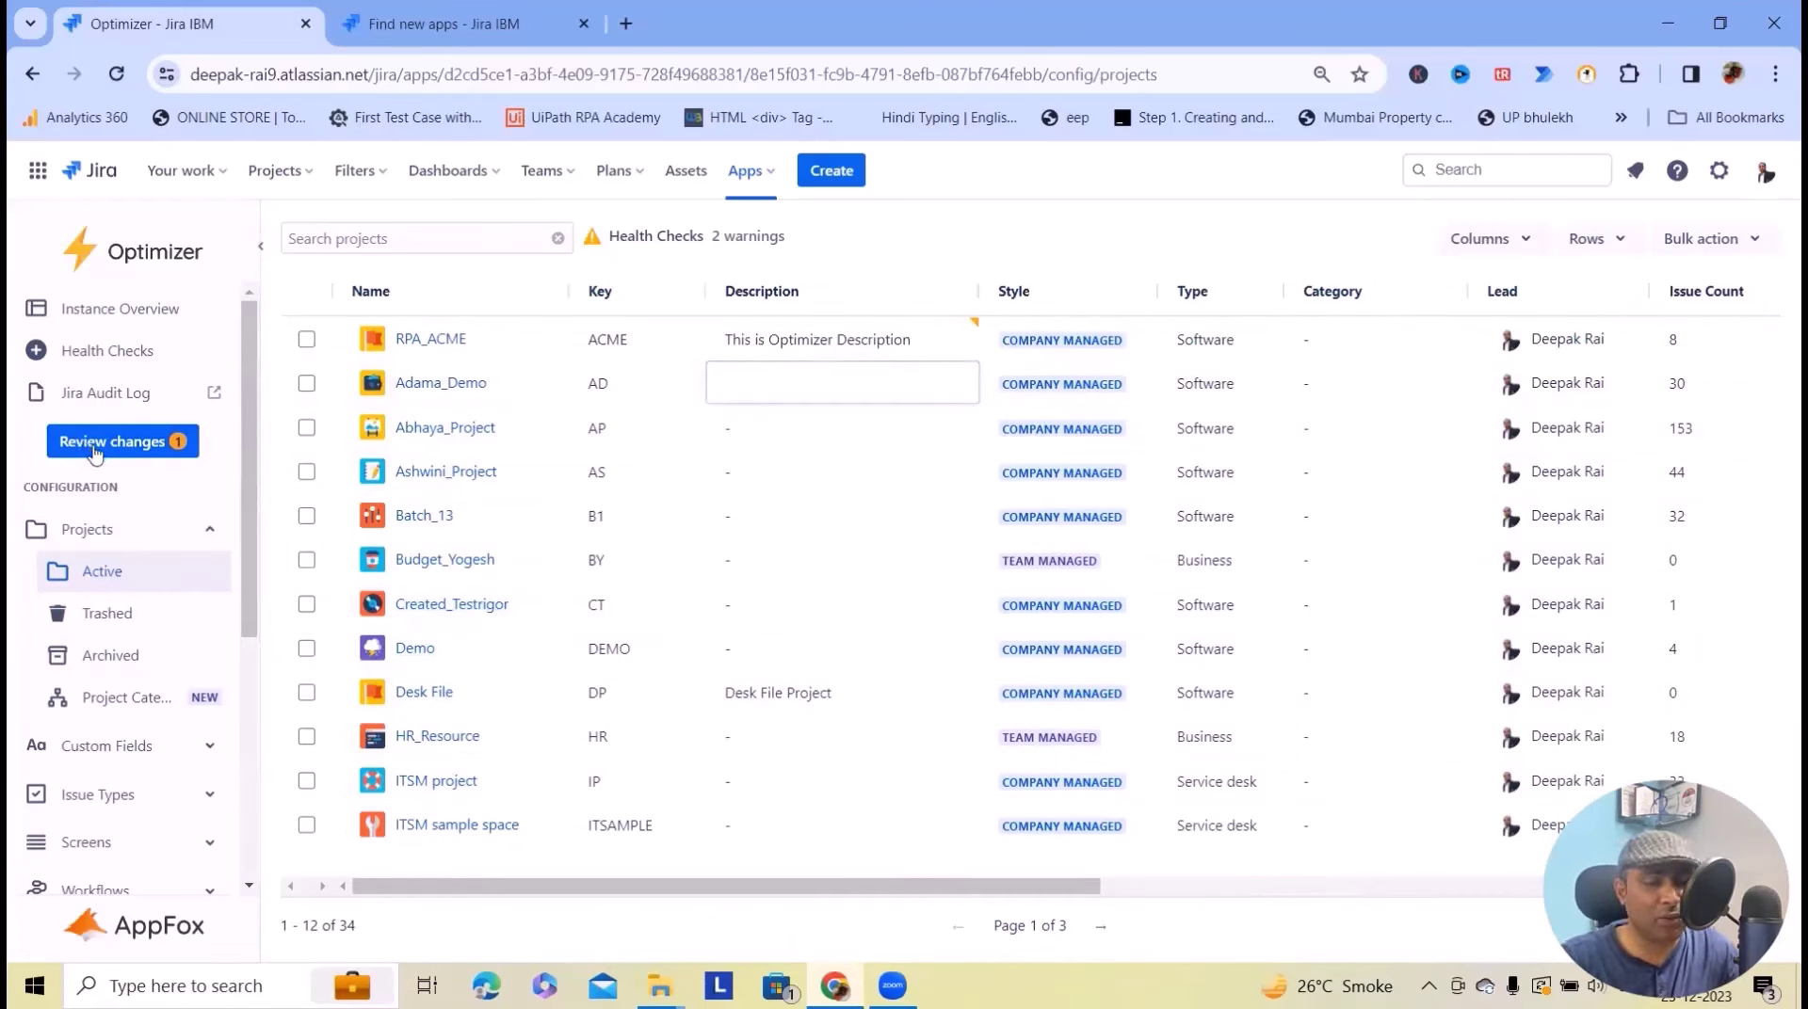
text(This is )
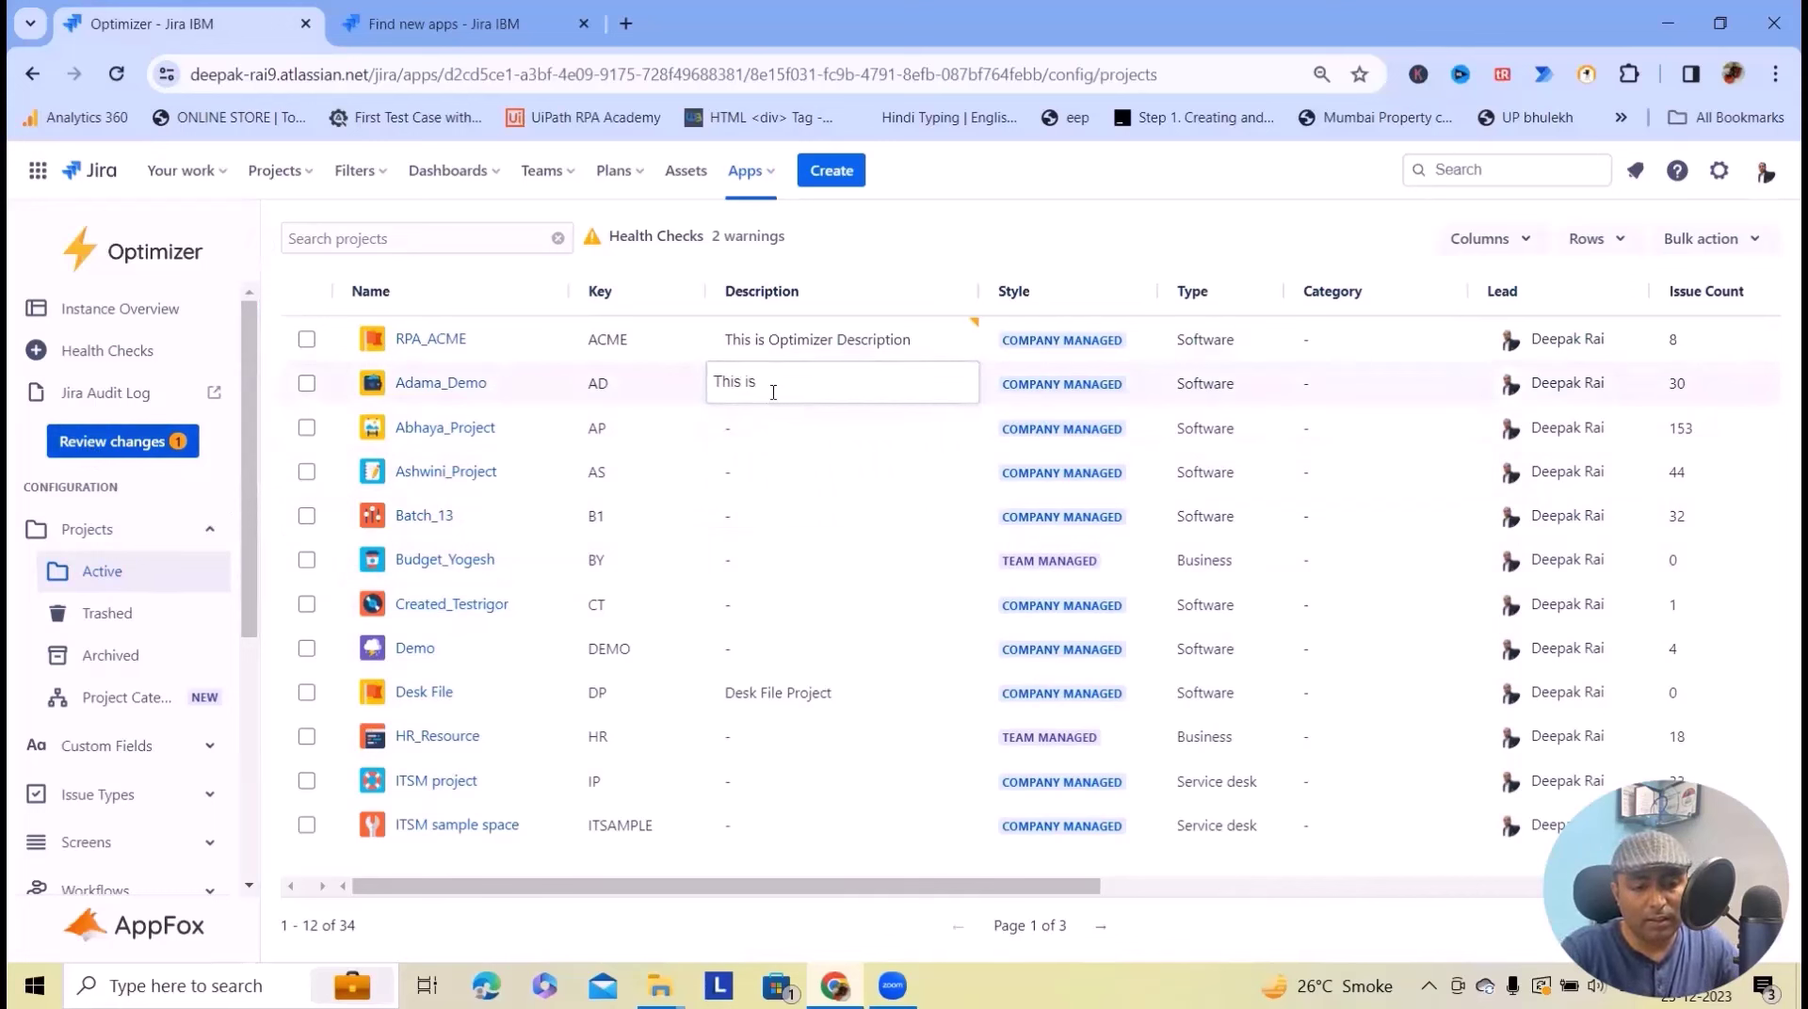
text(Optimizer d)
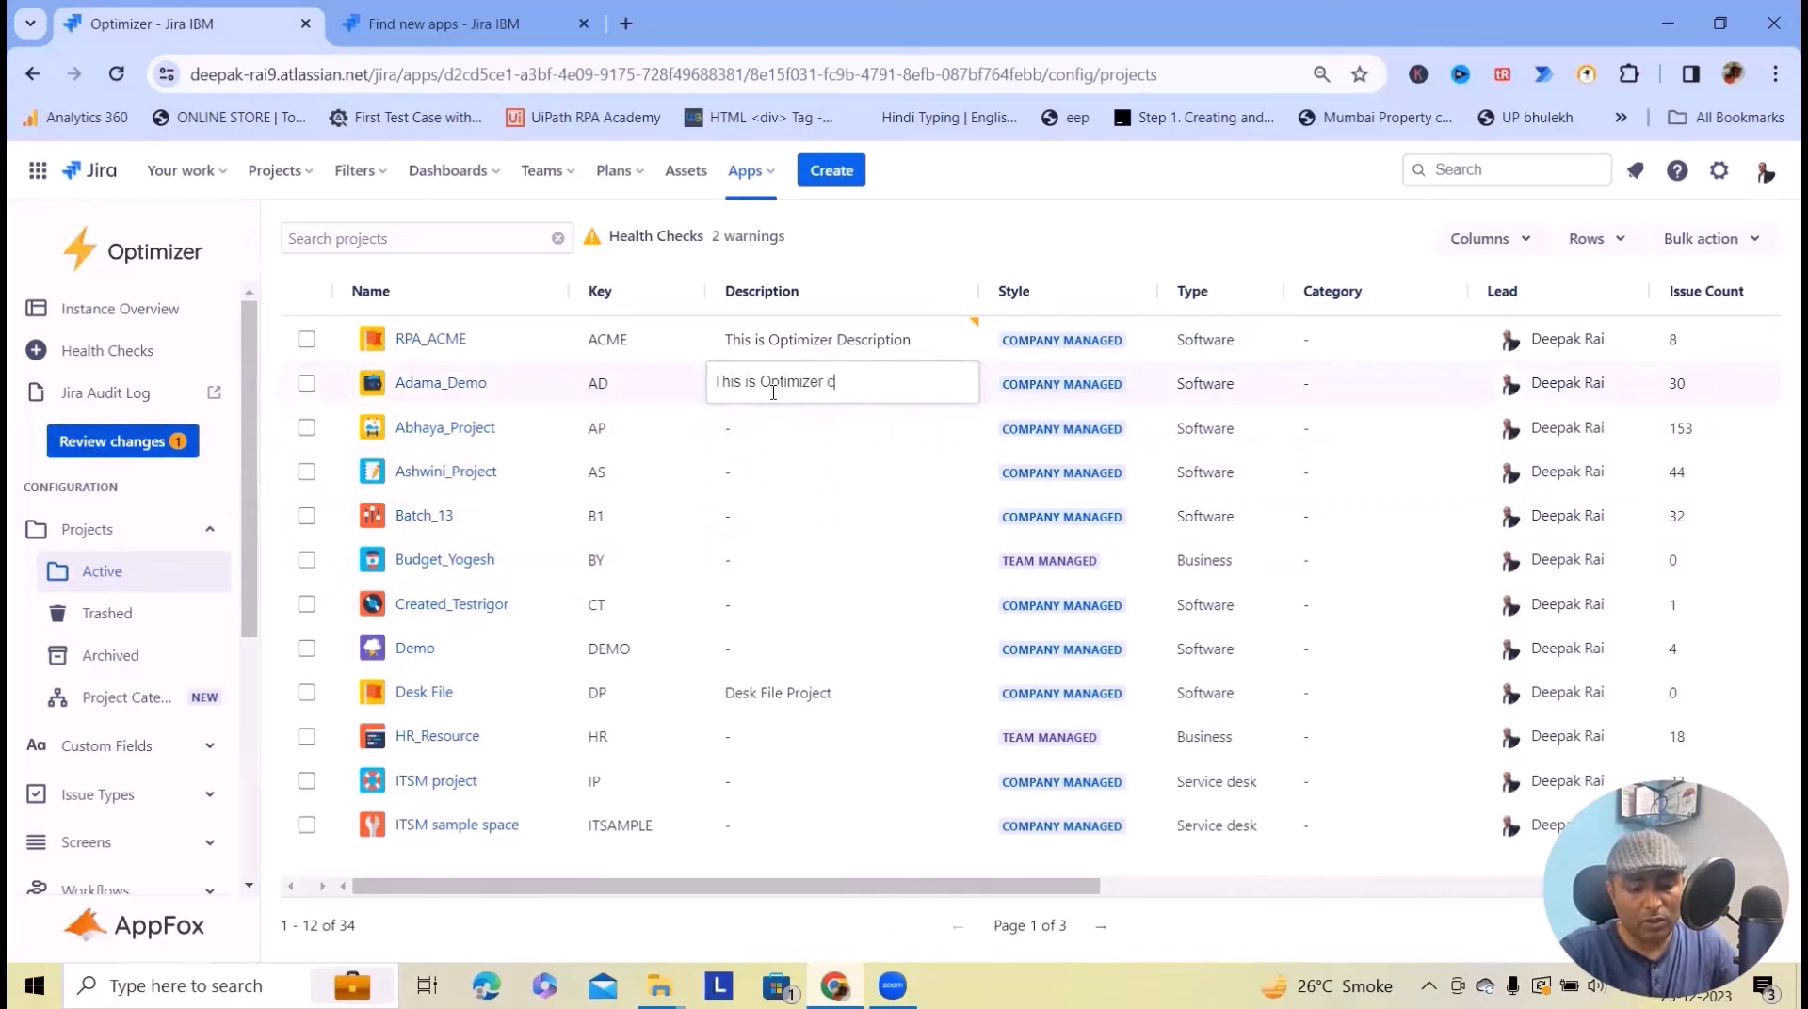
text(escription)
key(Return)
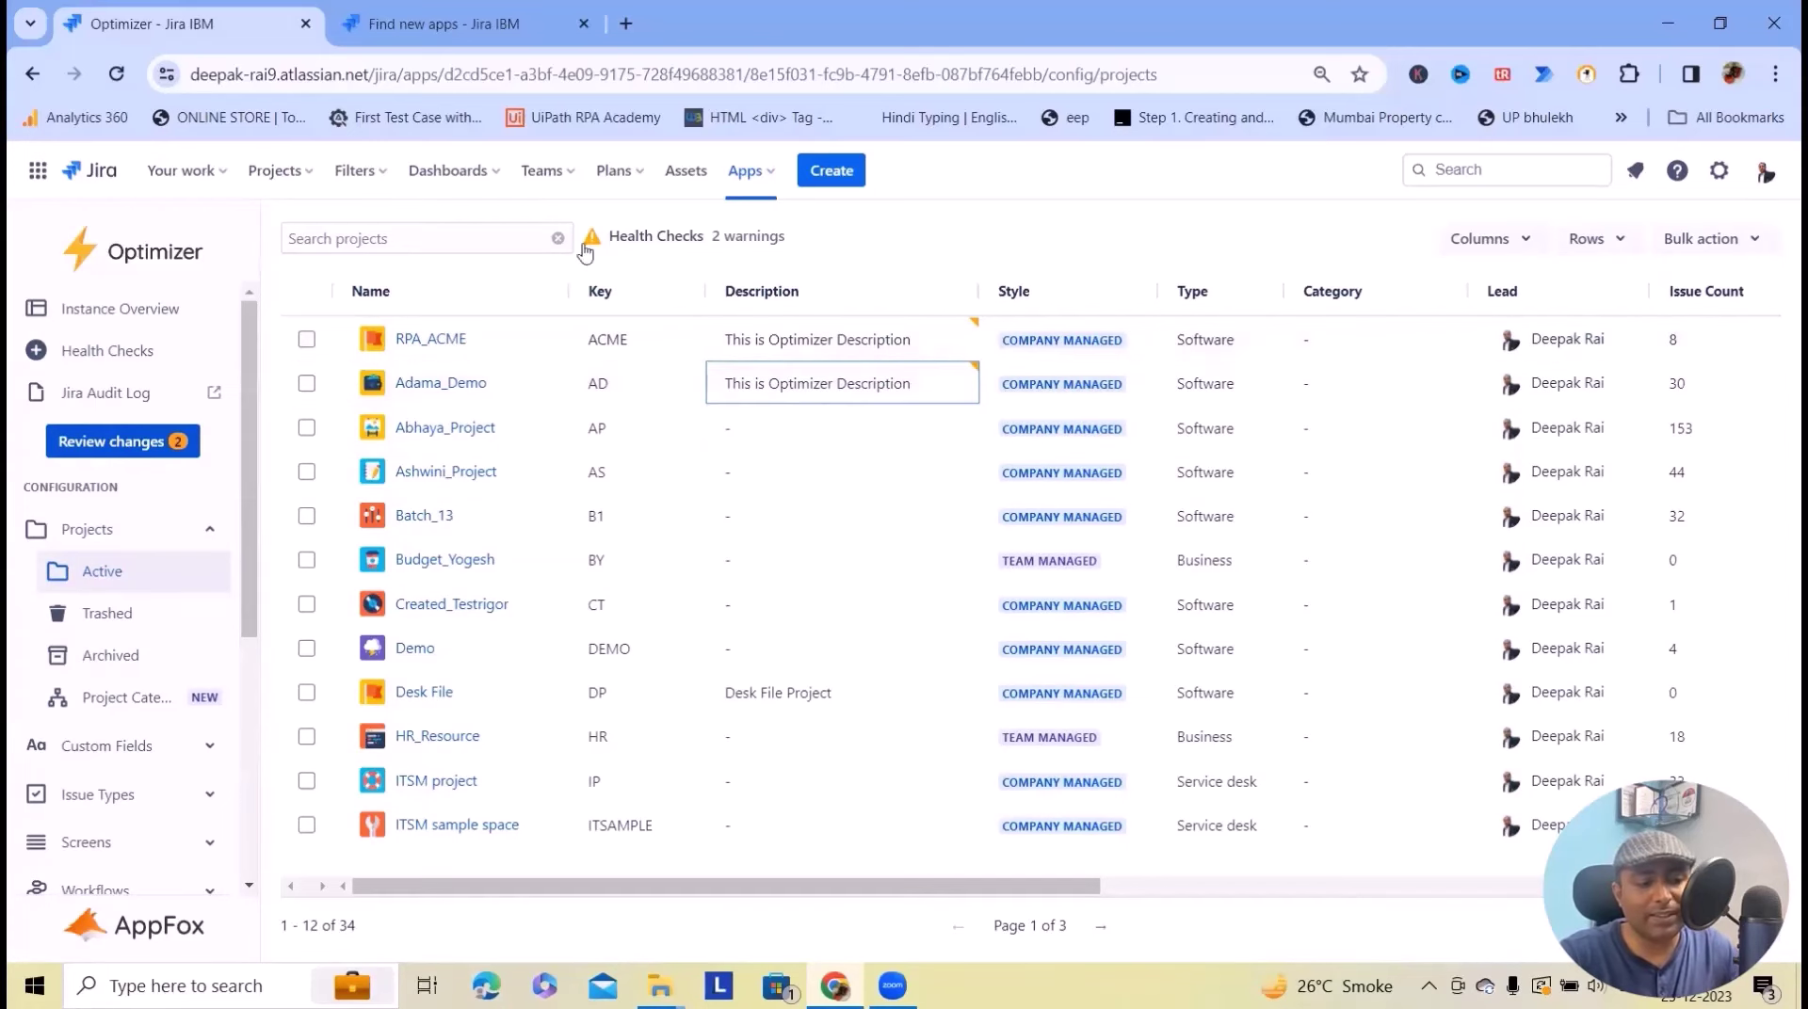
- Review the queued description changes for Adama_Demo and RPA_ACME and save them both
click(112, 442)
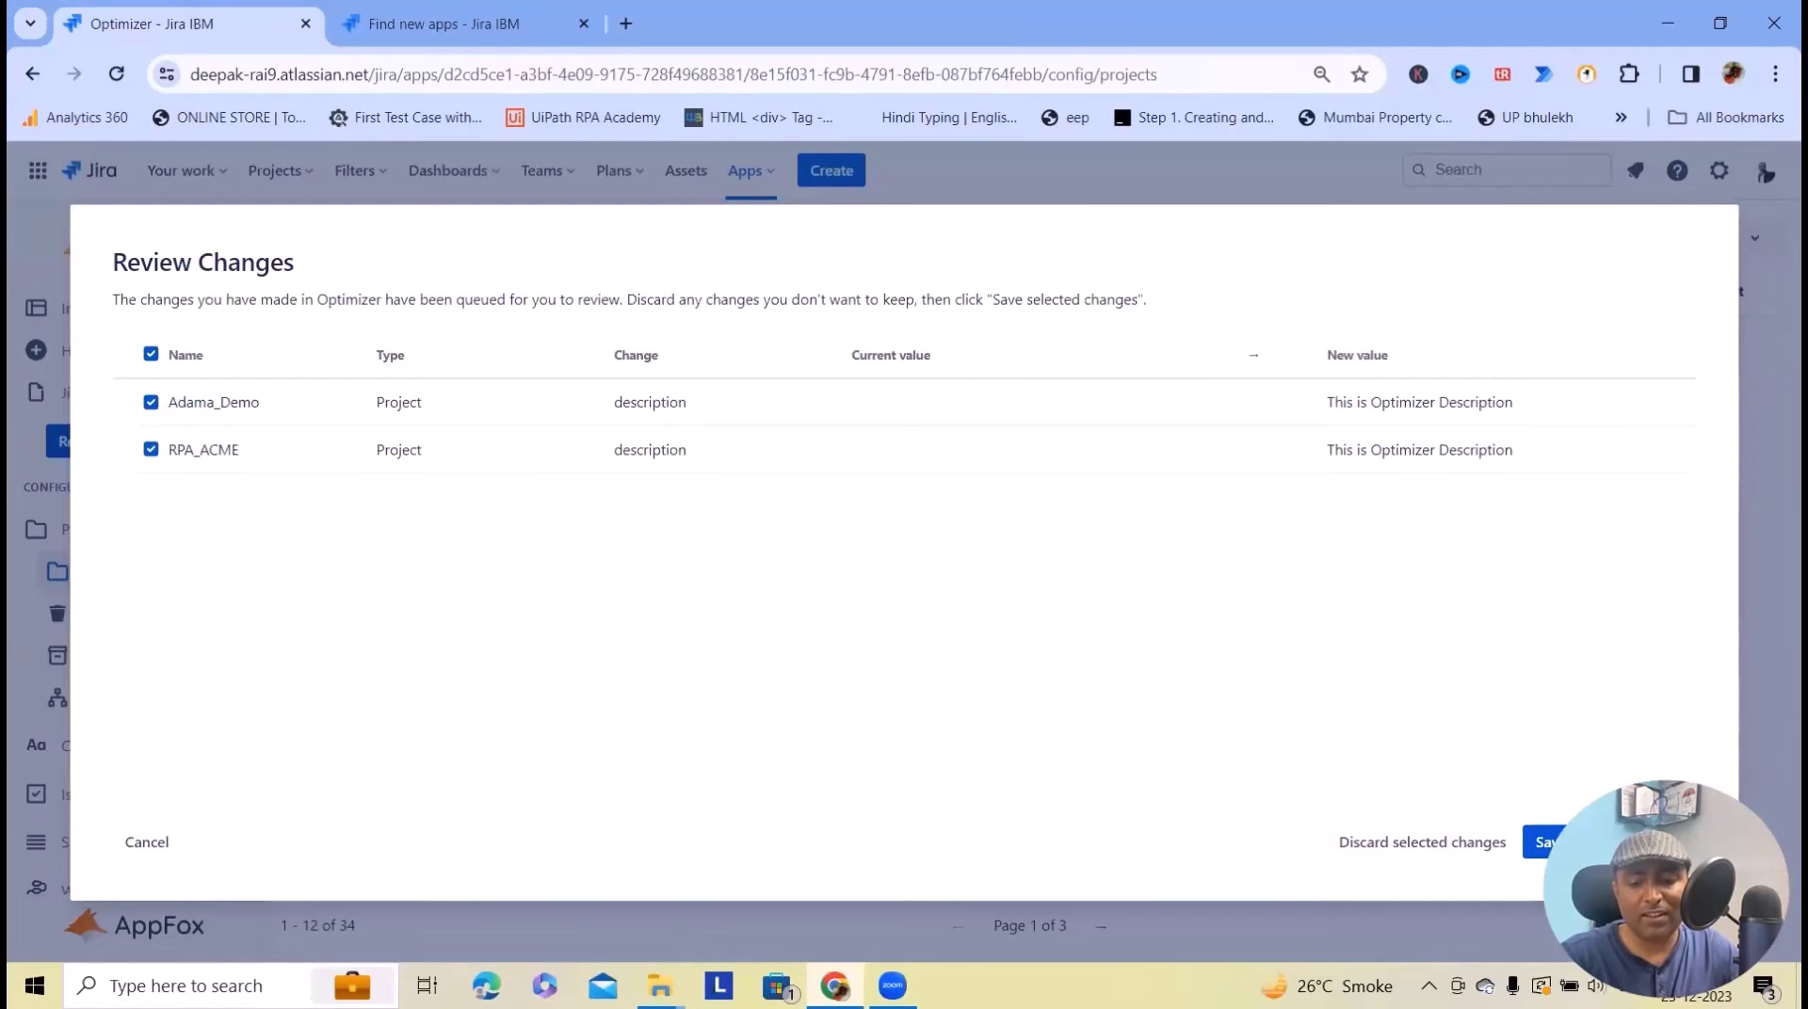
click(1544, 842)
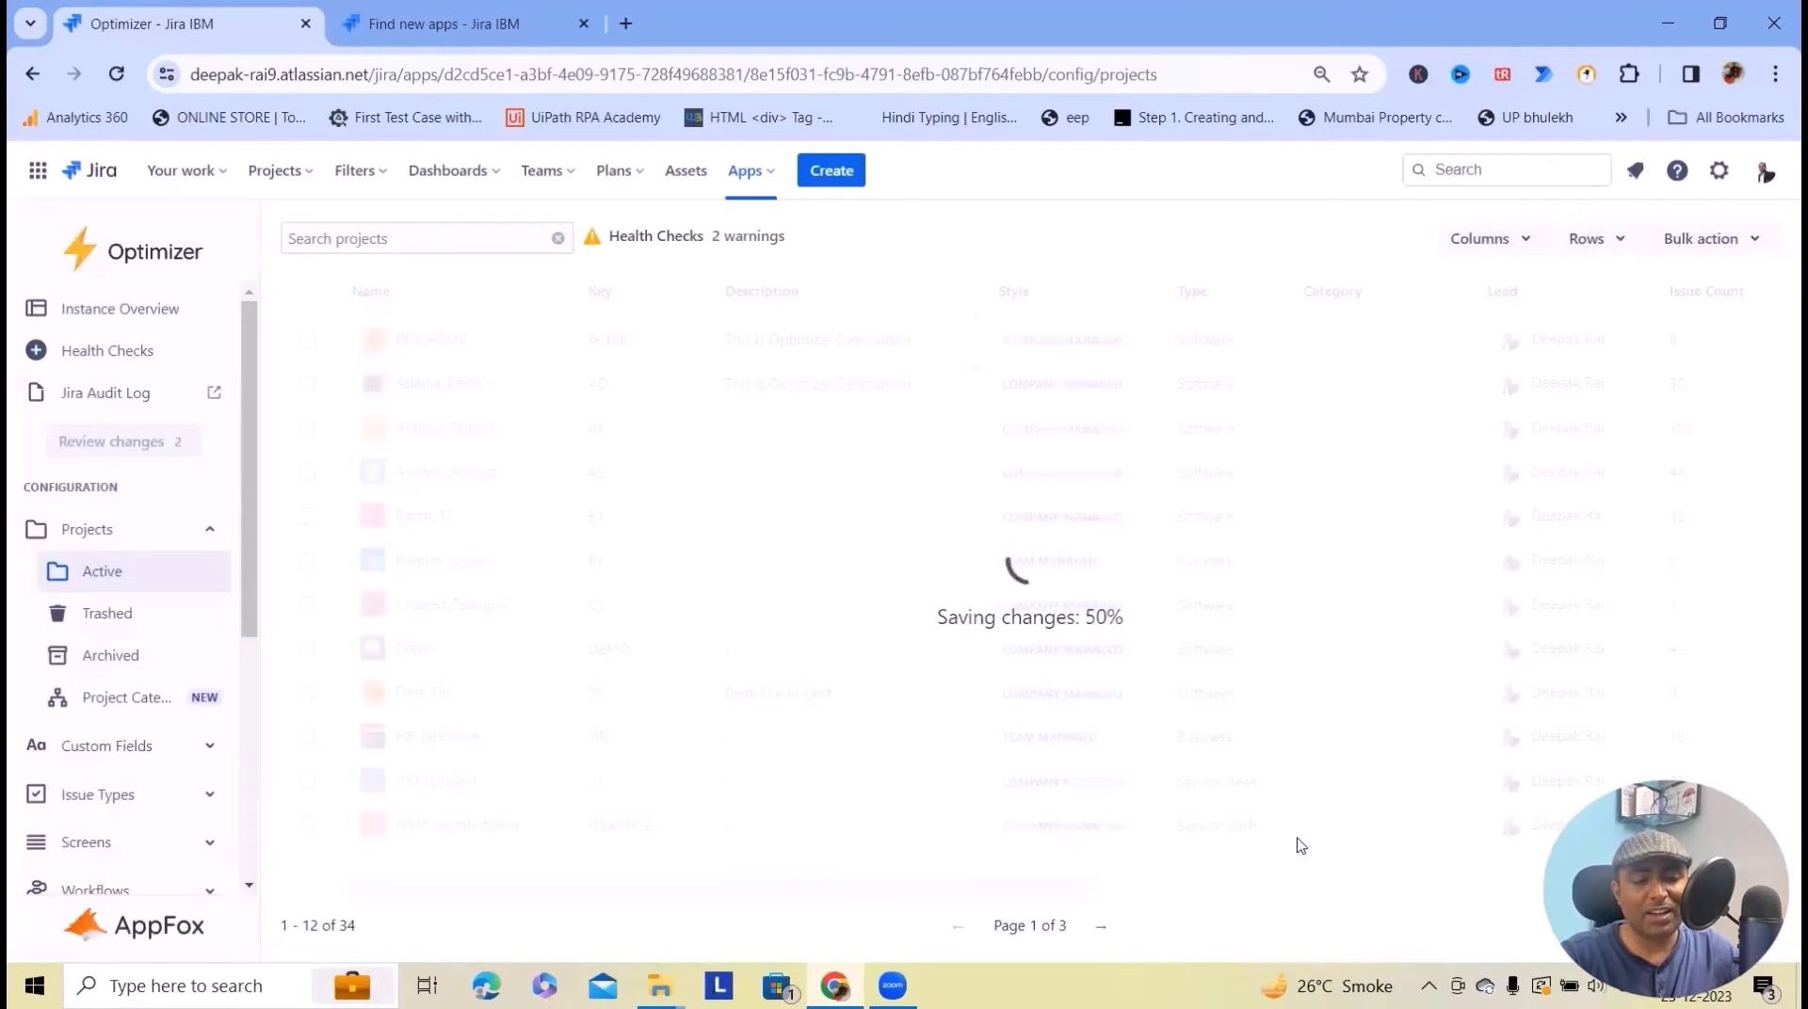